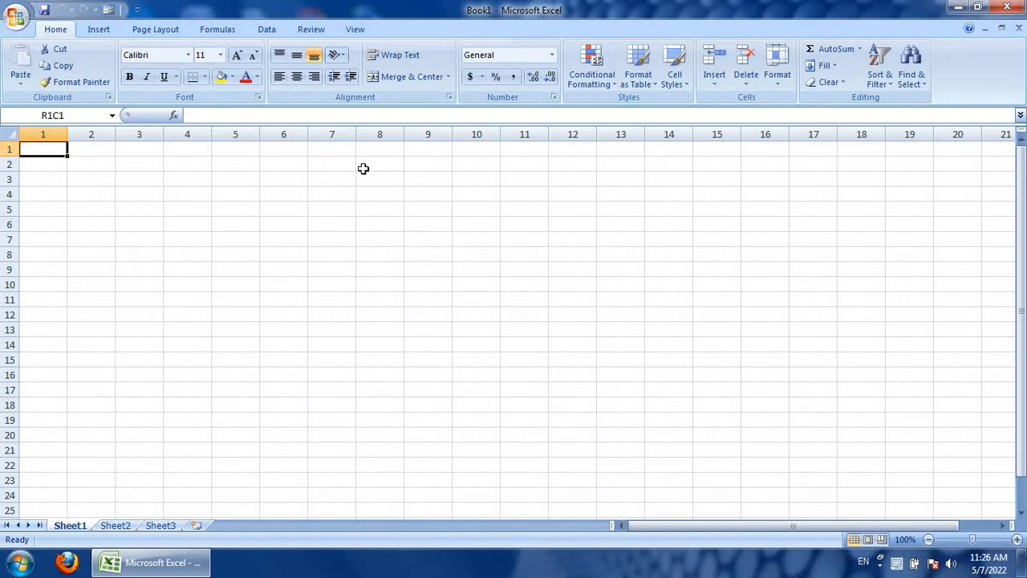
# Merge the cells from R1C7 to R2C12 into one cell without centring
pyautogui.click(311, 176)
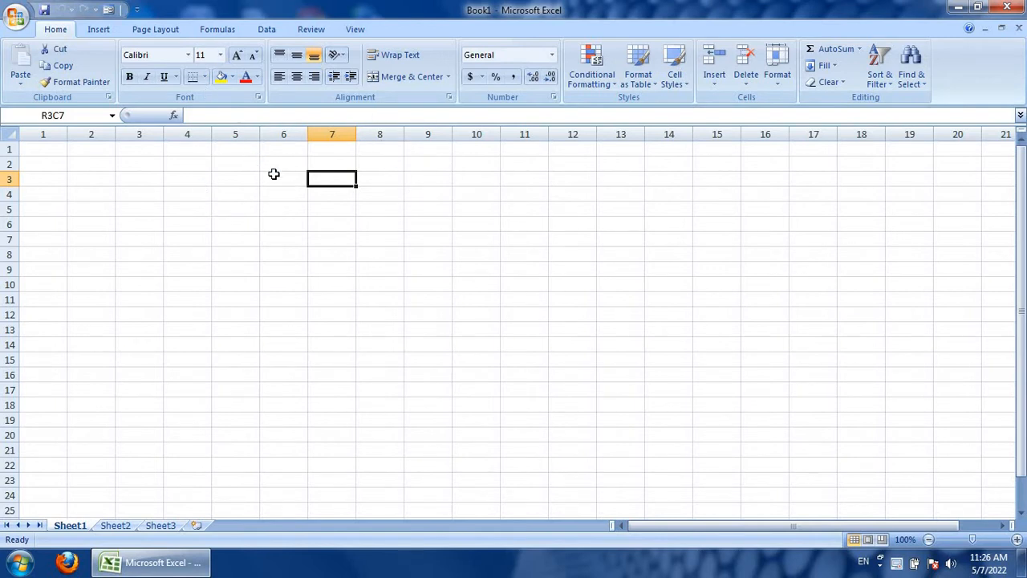
pyautogui.moveTo(349, 148); pyautogui.dragTo(577, 165)
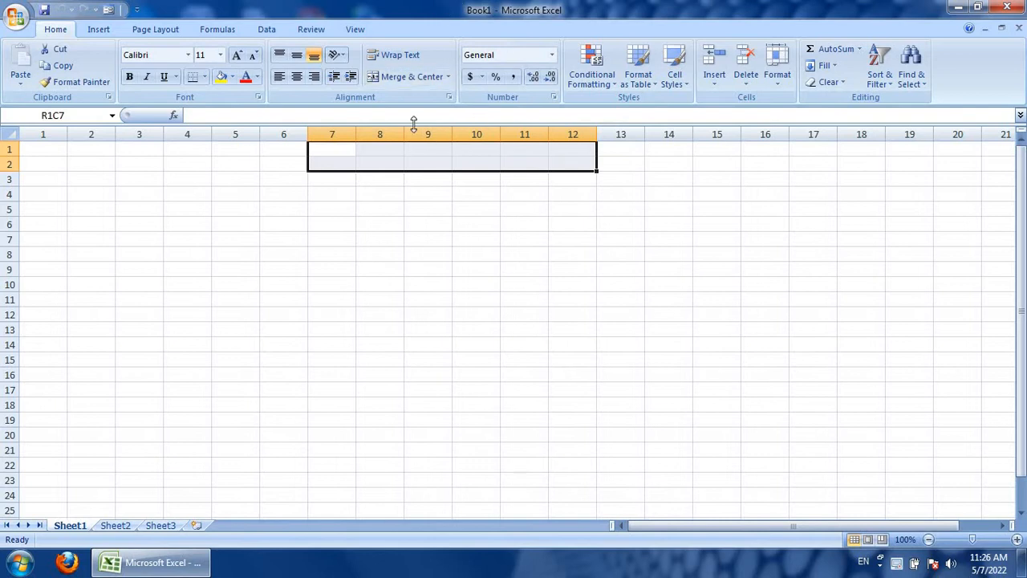
pyautogui.click(448, 77)
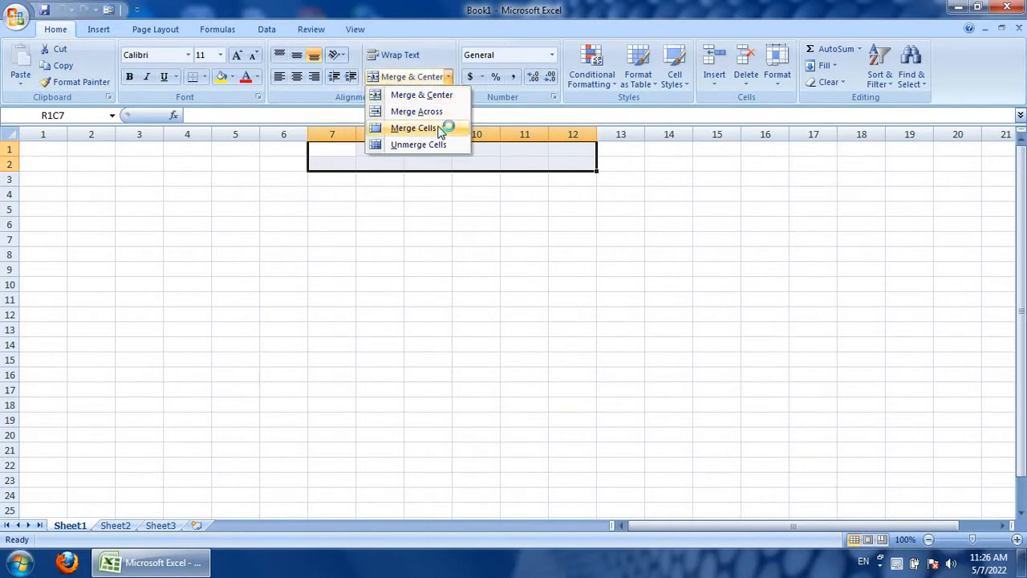
pyautogui.click(435, 131)
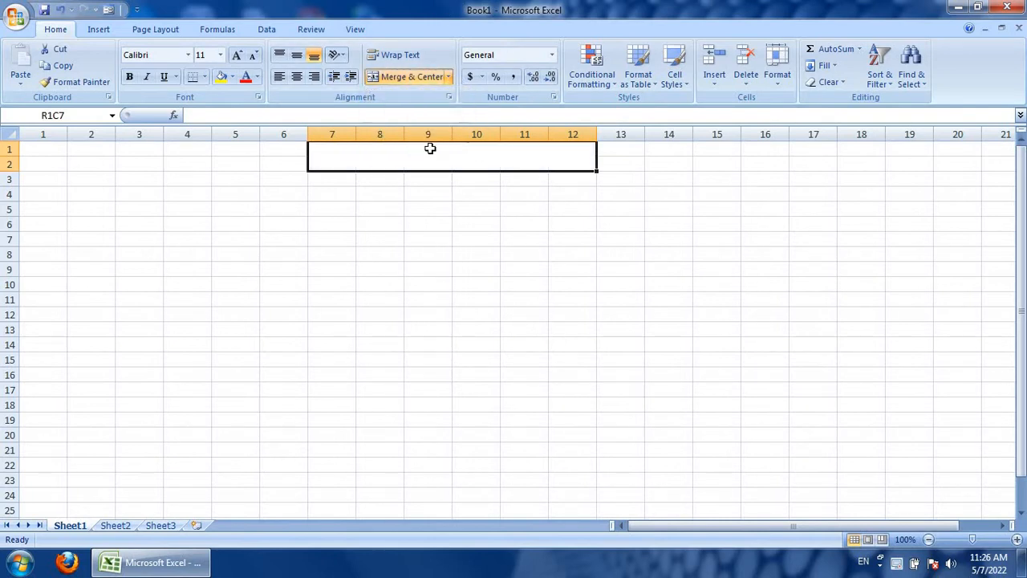
# Enter the title "Salary Slip ABC Company" in the merged cell spanning rows 1 and 2
pyautogui.click(454, 191)
pyautogui.click(447, 165)
pyautogui.write('S')
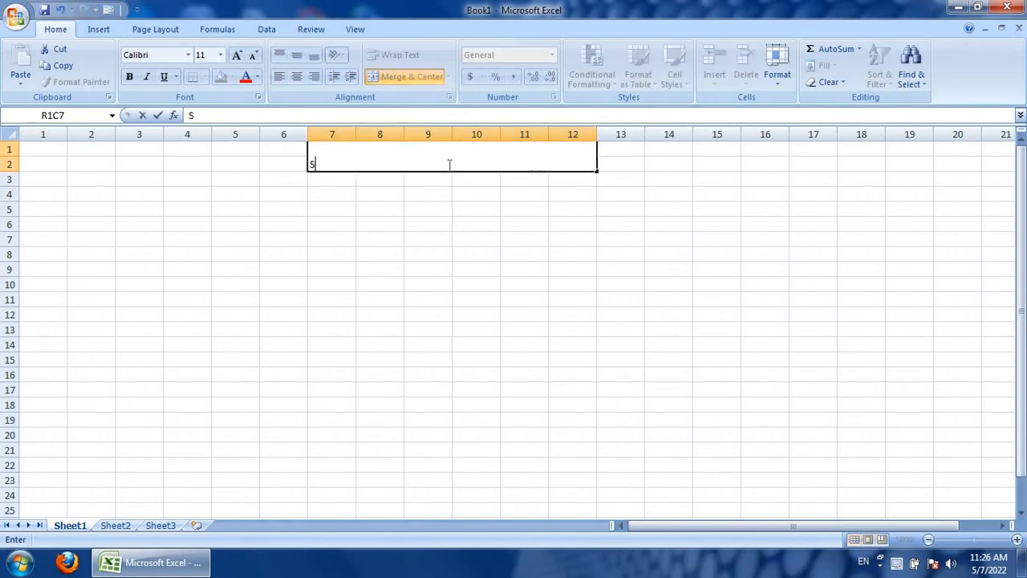
pyautogui.write('alary Slip ')
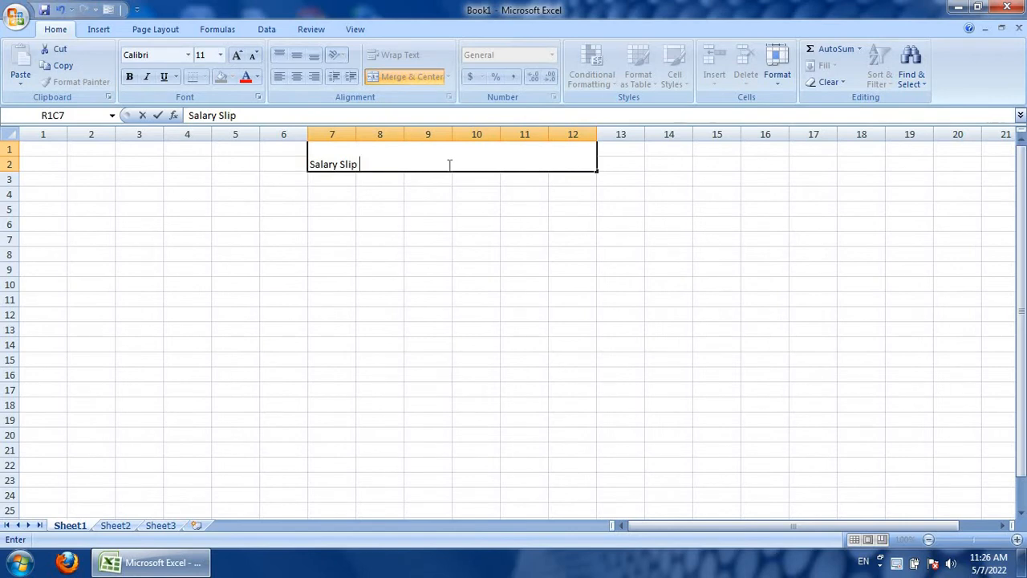
pyautogui.write('ABC Compan')
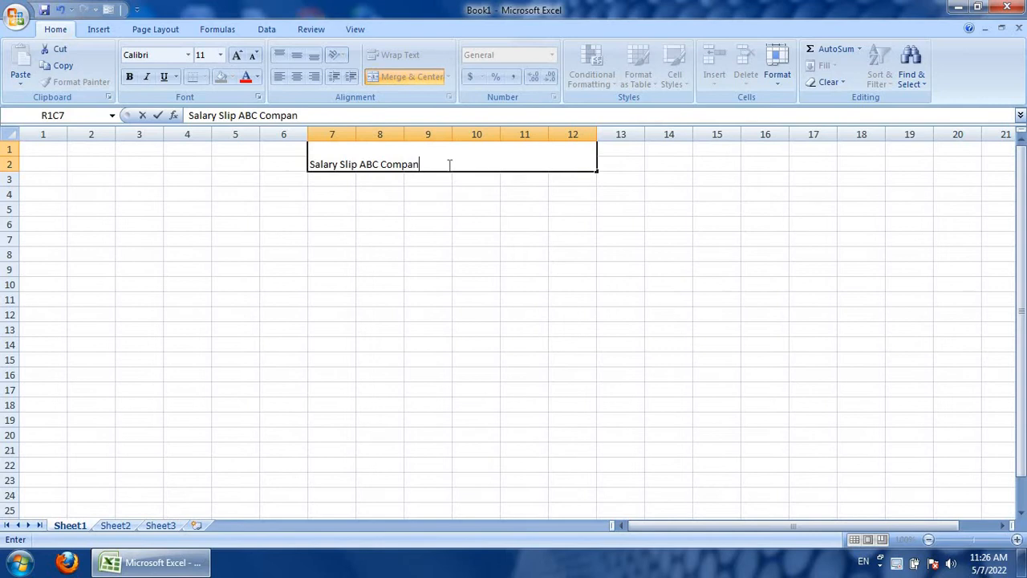
pyautogui.write('y')
pyautogui.click(429, 195)
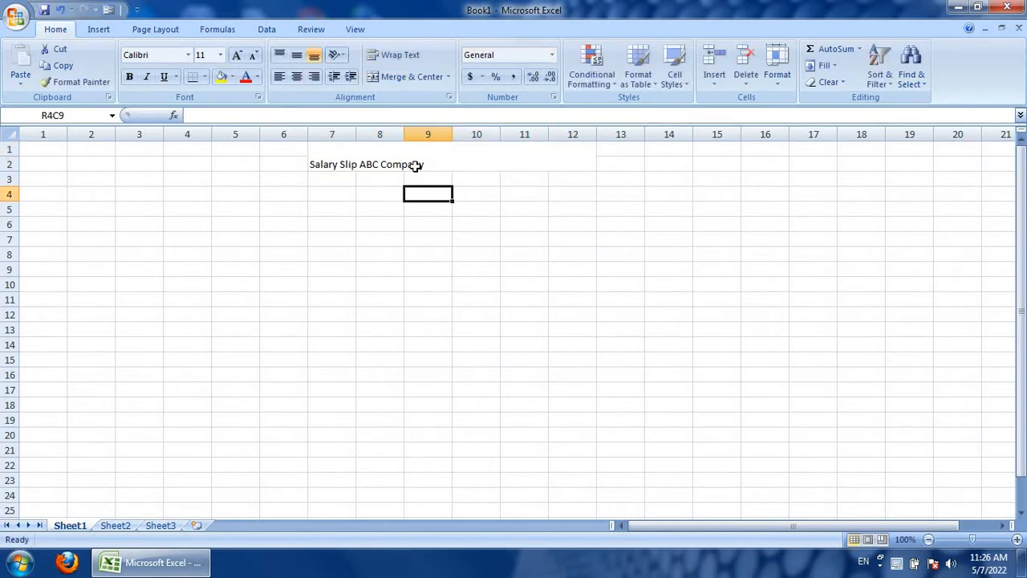
# Centre the title vertically and horizontally in its merged cell and fill the cell with standard light green
pyautogui.click(415, 165)
pyautogui.click(296, 55)
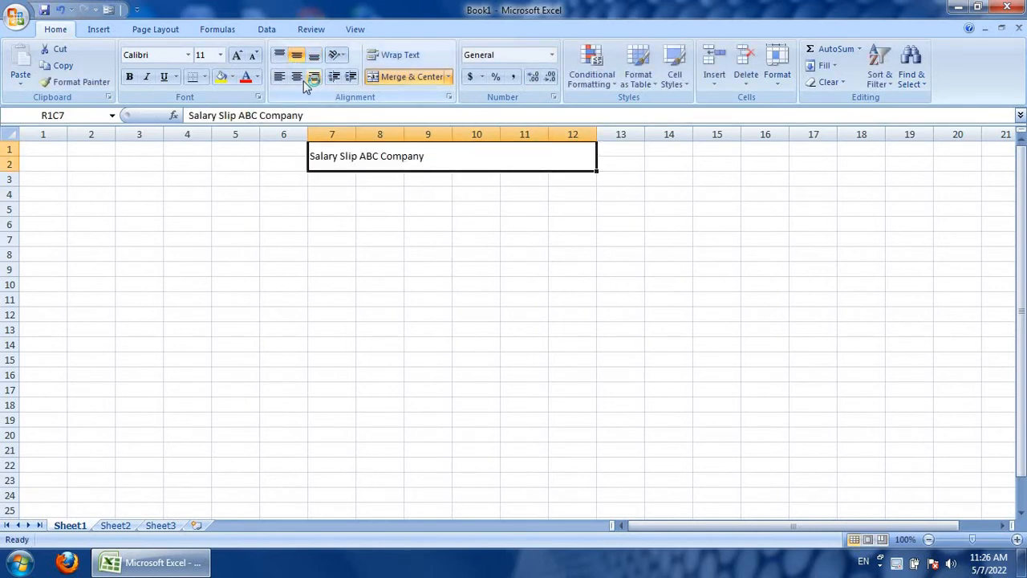
pyautogui.click(296, 77)
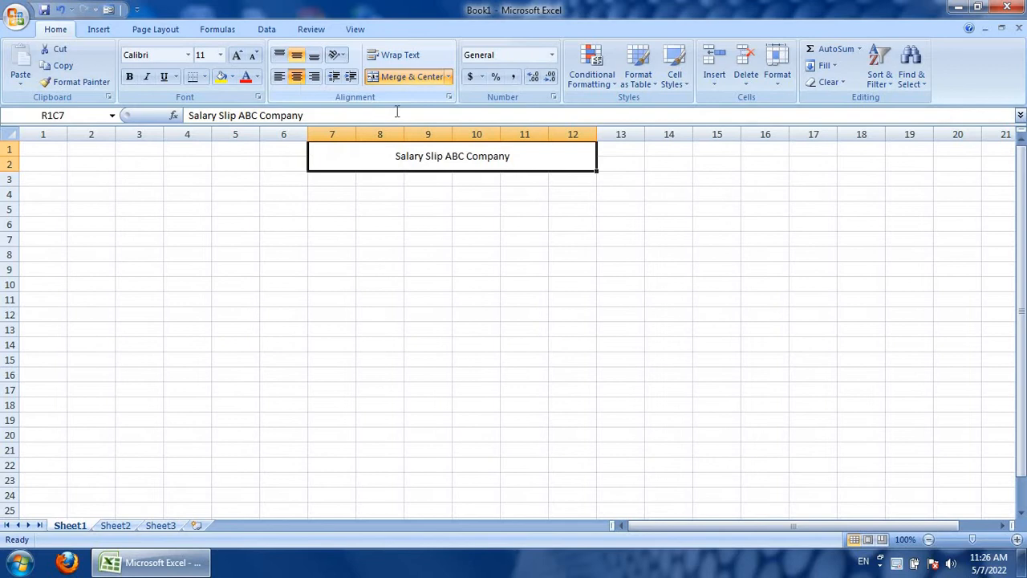
pyautogui.click(231, 77)
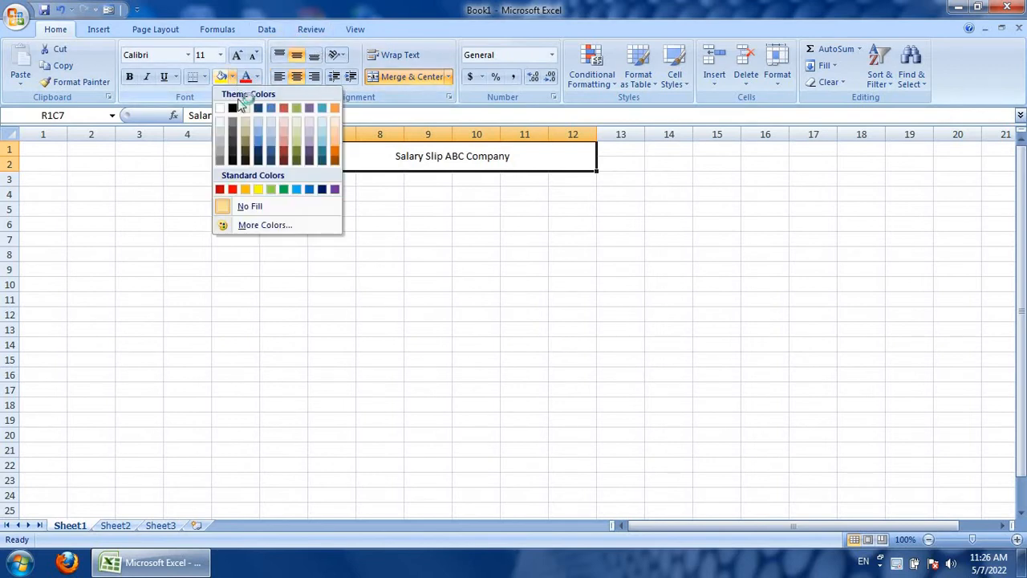
pyautogui.click(271, 189)
pyautogui.click(367, 242)
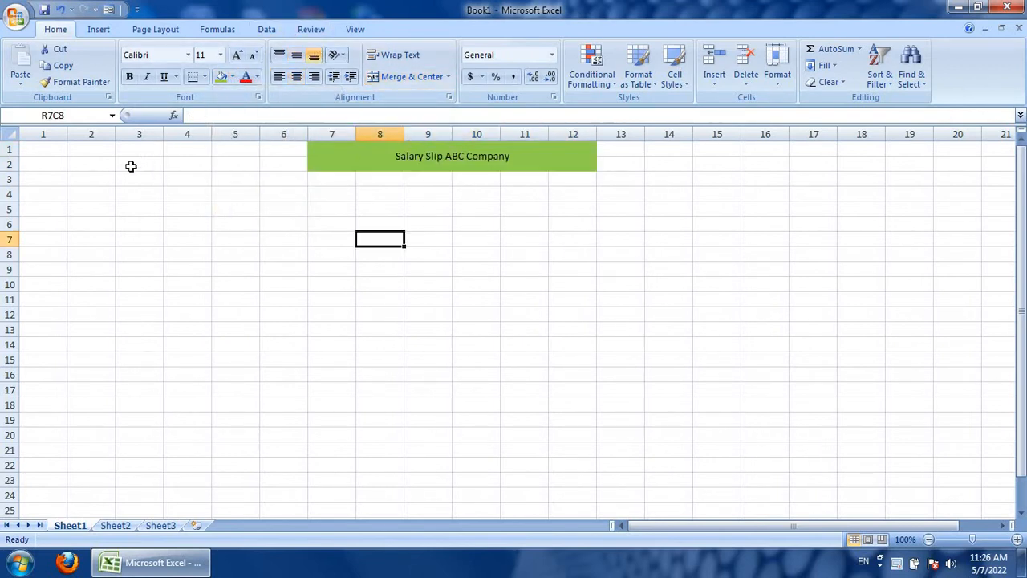
# Enter the headers "S.no" in R4C2 and "Employ name" in R4C3, and widen column 3 to fit its header
pyautogui.click(88, 194)
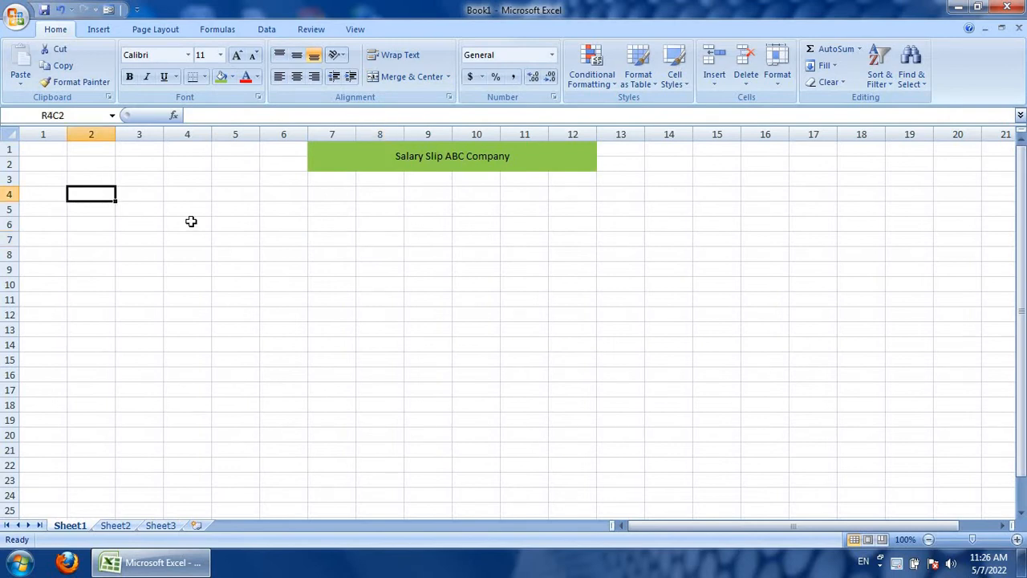
pyautogui.write('S')
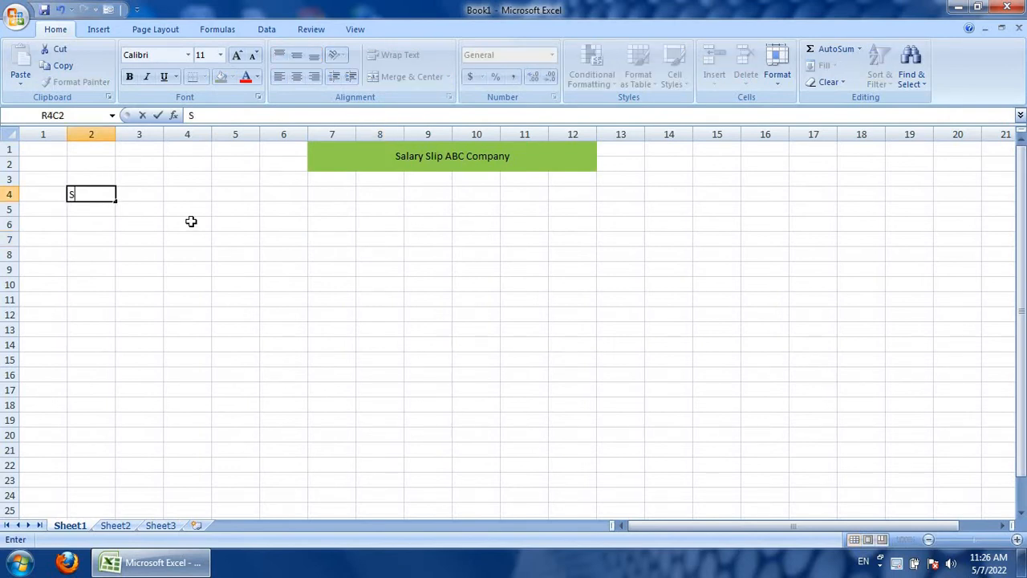
pyautogui.write('.no')
pyautogui.press('Tab')
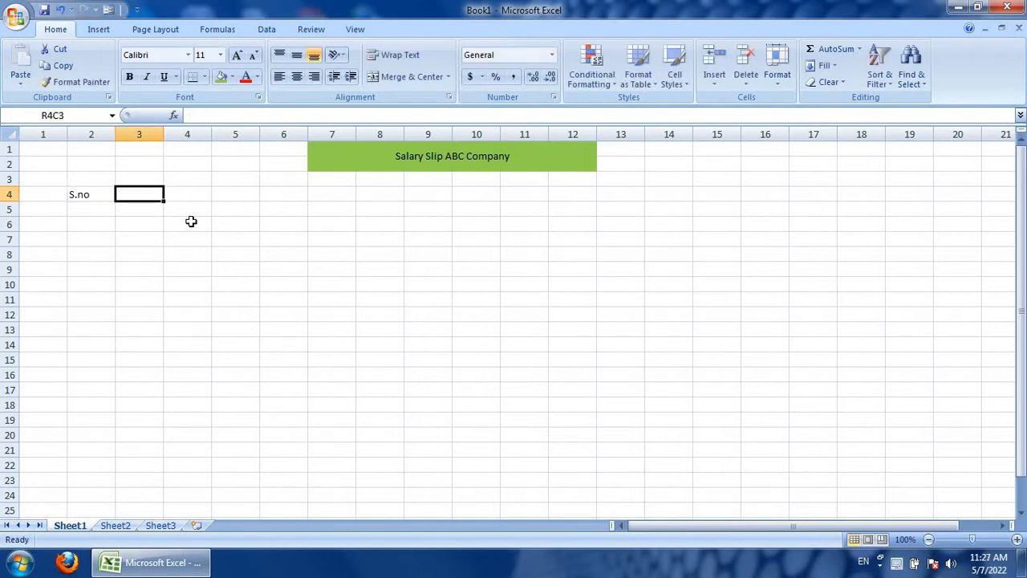
pyautogui.write('Em')
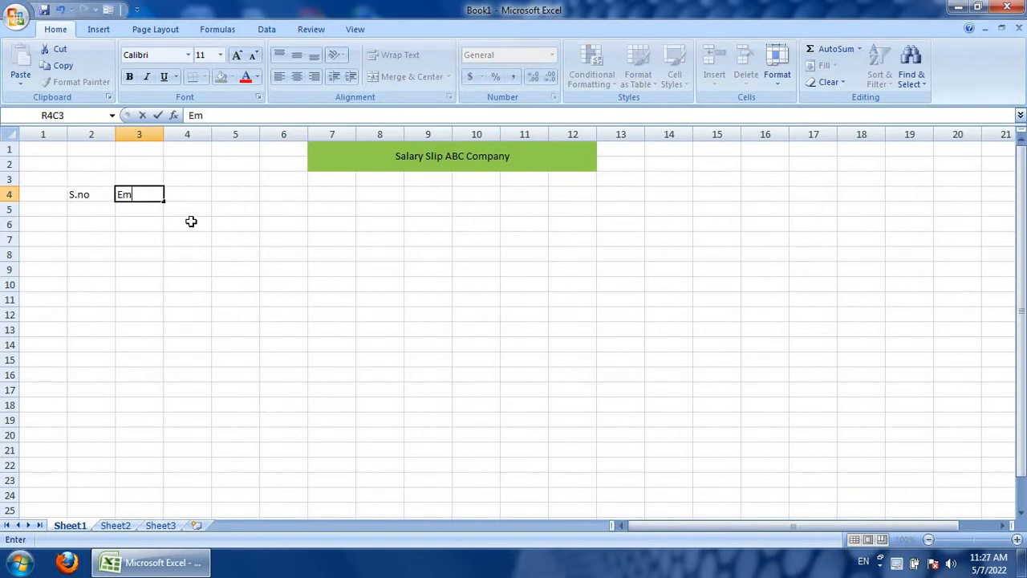
pyautogui.write('ploy name')
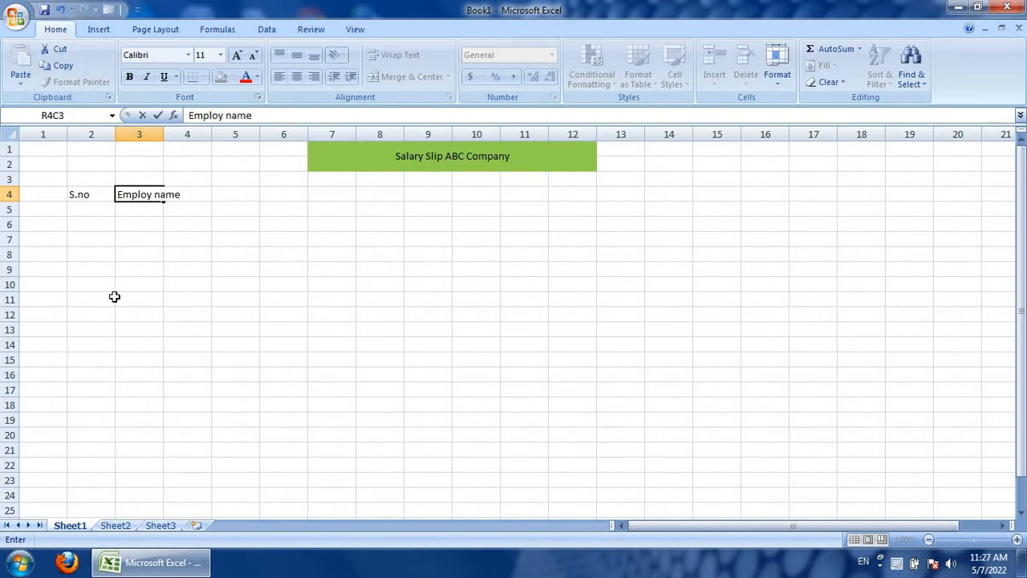
pyautogui.click(169, 286)
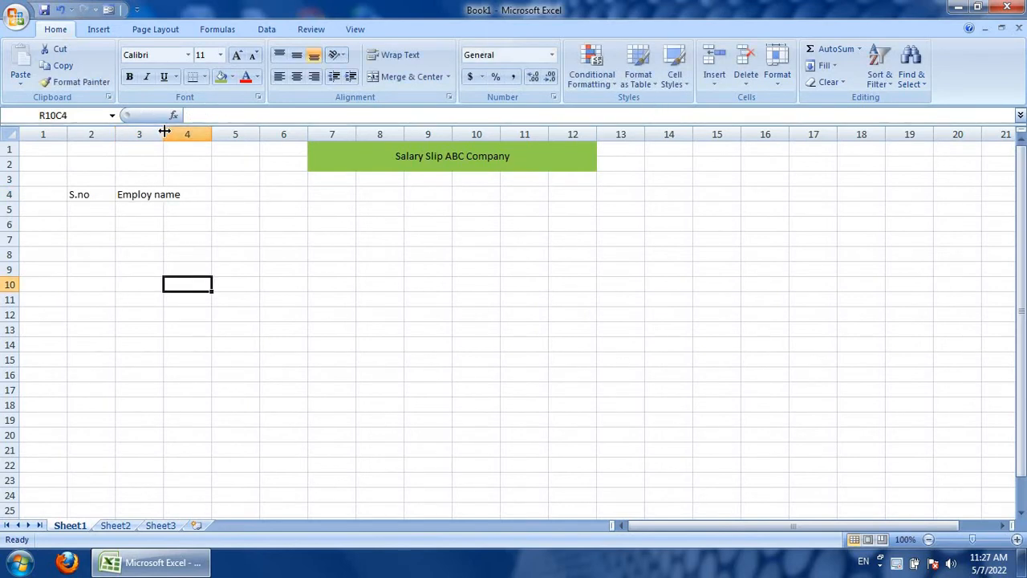
pyautogui.moveTo(164, 131); pyautogui.dragTo(193, 131)
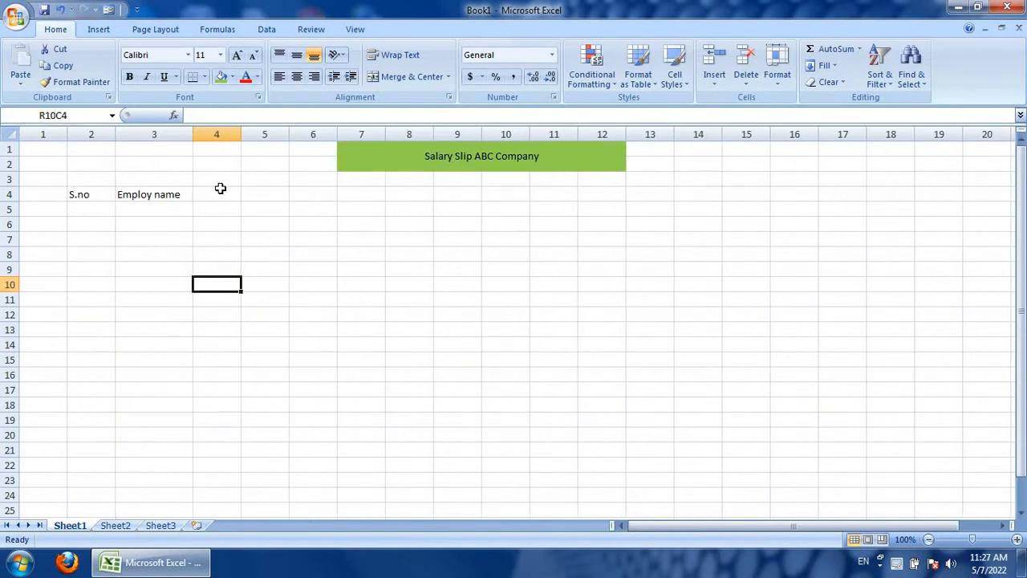
# Enter the header "Employ Id" in R4C4 and widen column 4 slightly to fit it
pyautogui.click(220, 188)
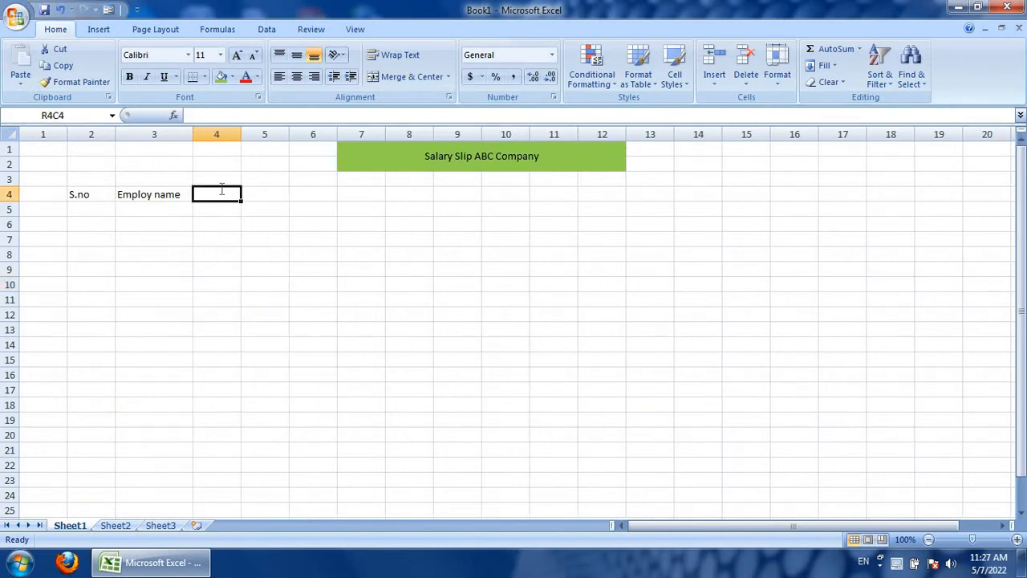
pyautogui.write('Employ')
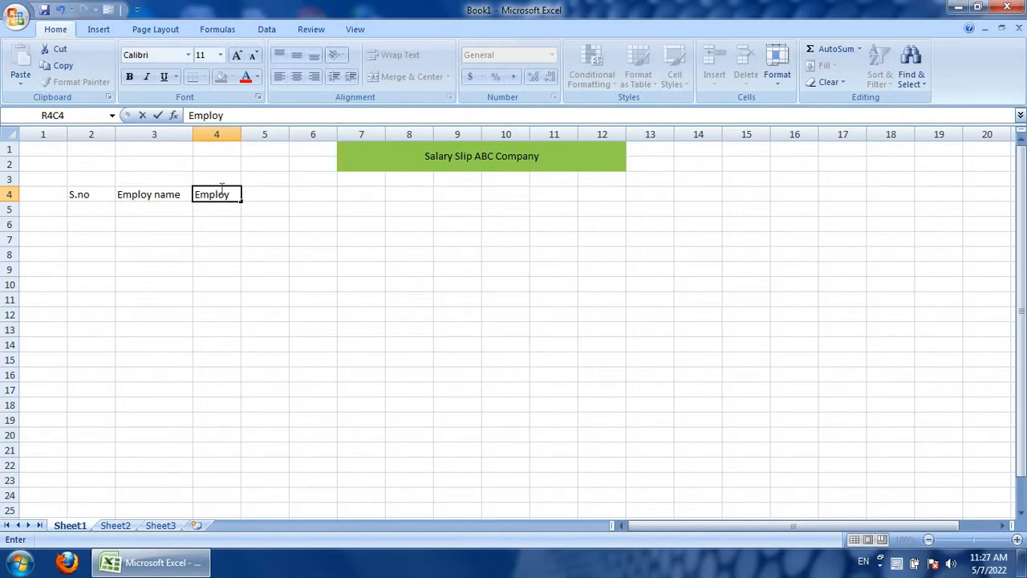
pyautogui.write(' Id')
pyautogui.click(235, 236)
pyautogui.moveTo(243, 134); pyautogui.dragTo(251, 134)
# Enter the header "In time" in R4C5, beside the Employ Id header
pyautogui.click(265, 192)
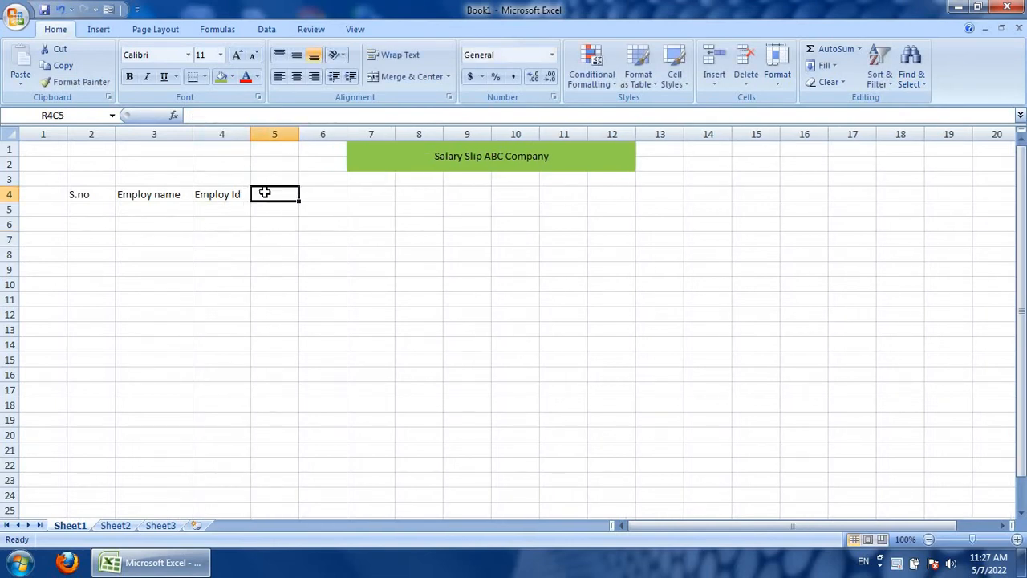
pyautogui.write('I')
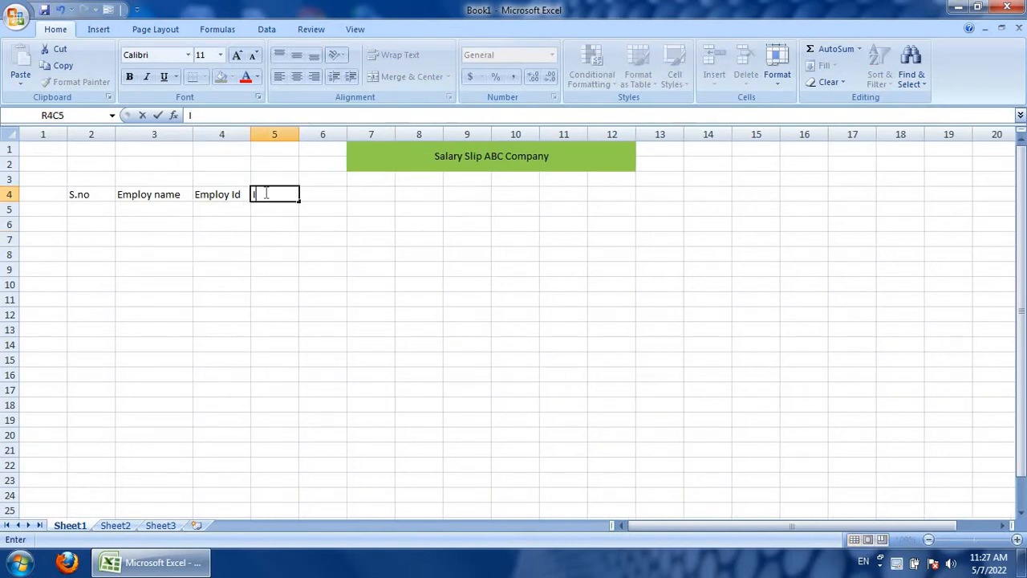
pyautogui.write('n time')
pyautogui.click(294, 241)
# Enter the header "Out Time" in R4C6 and widen column 6 to fit it
pyautogui.click(305, 194)
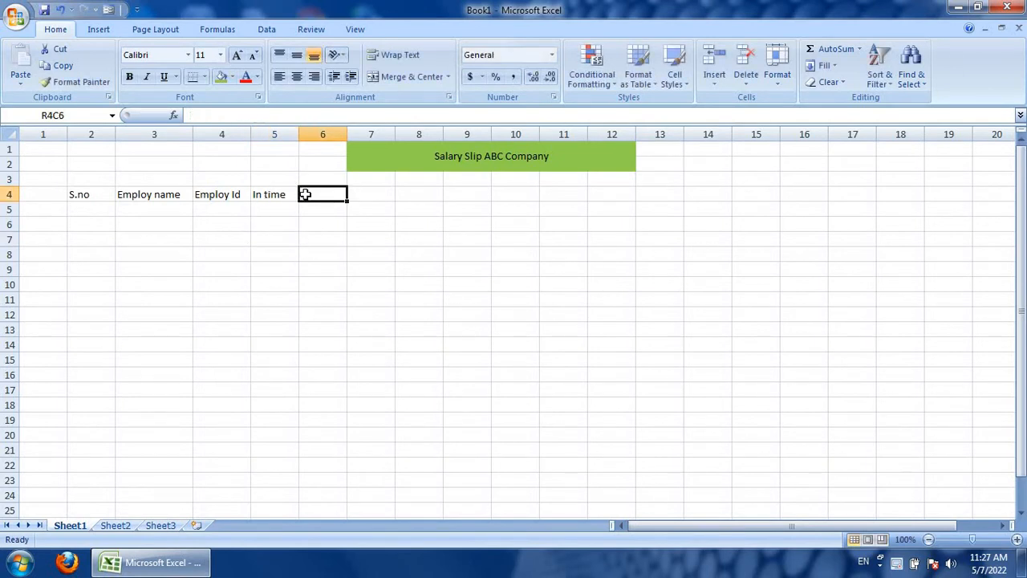
pyautogui.write('Ou')
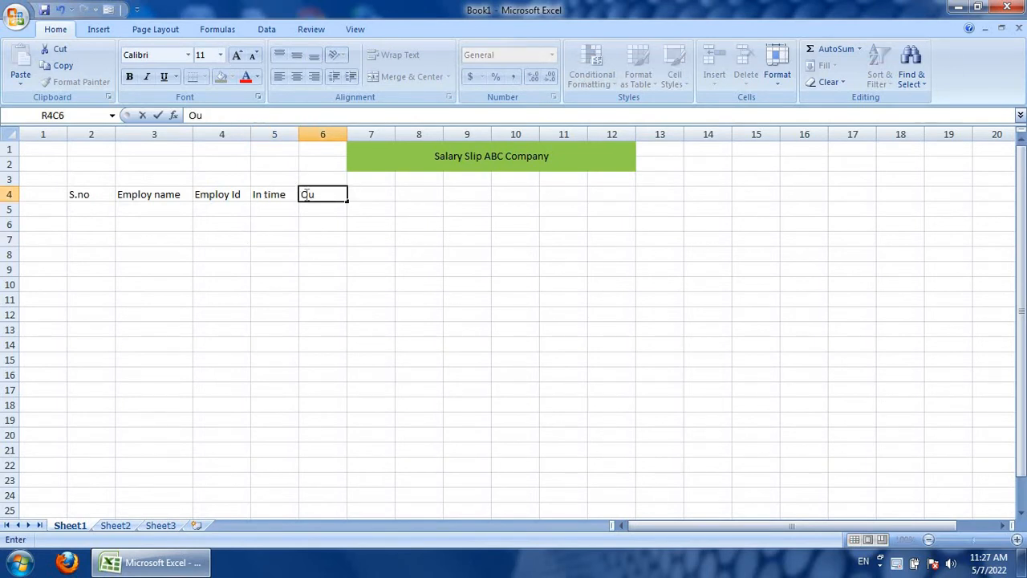
pyautogui.write('t Time')
pyautogui.click(336, 237)
pyautogui.moveTo(347, 134); pyautogui.dragTo(363, 134)
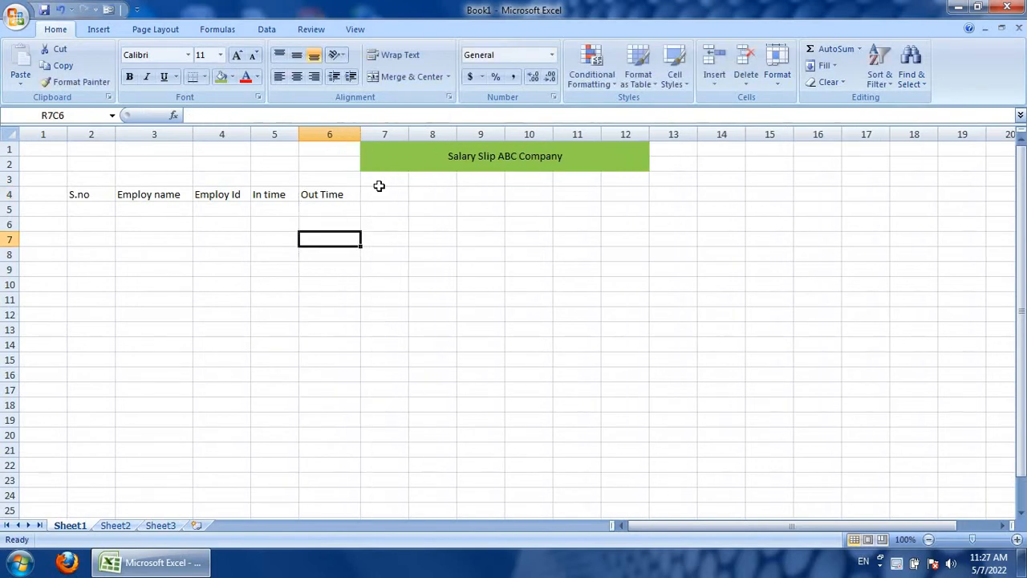
# Enter the header "Position" in R4C7, beside the Out Time header
pyautogui.click(387, 203)
pyautogui.click(389, 184)
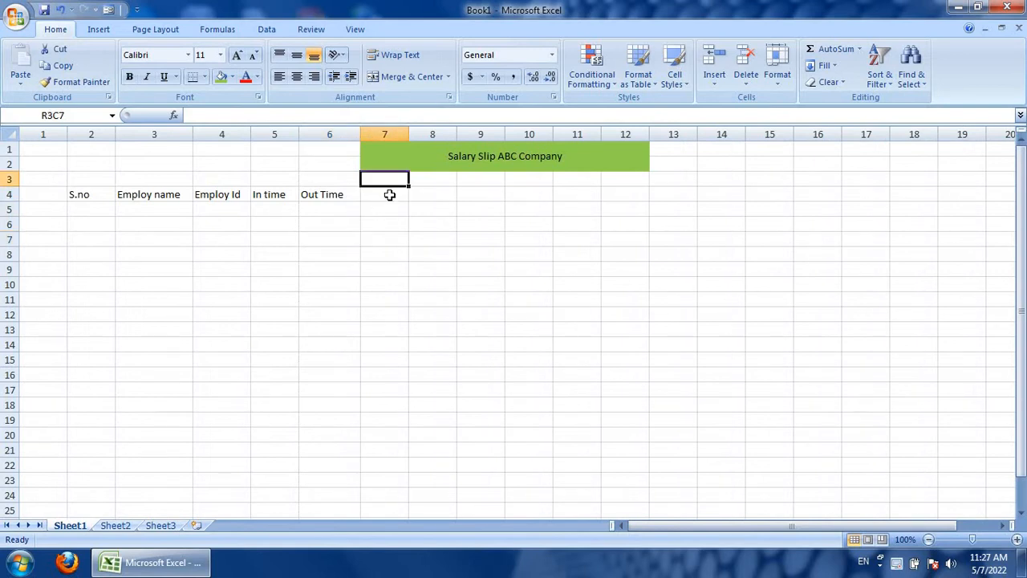
pyautogui.click(389, 194)
pyautogui.write('P')
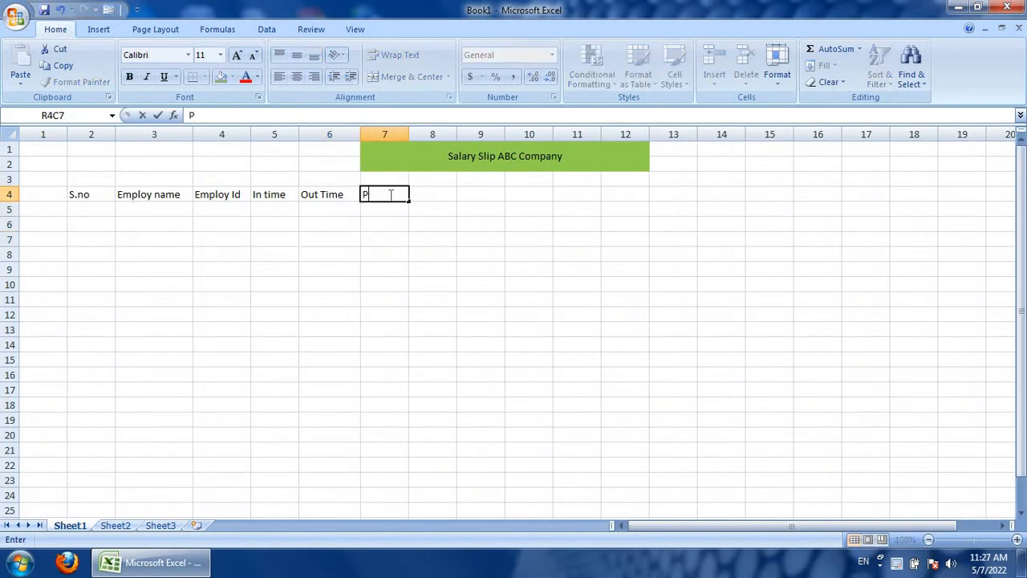
pyautogui.write('osition')
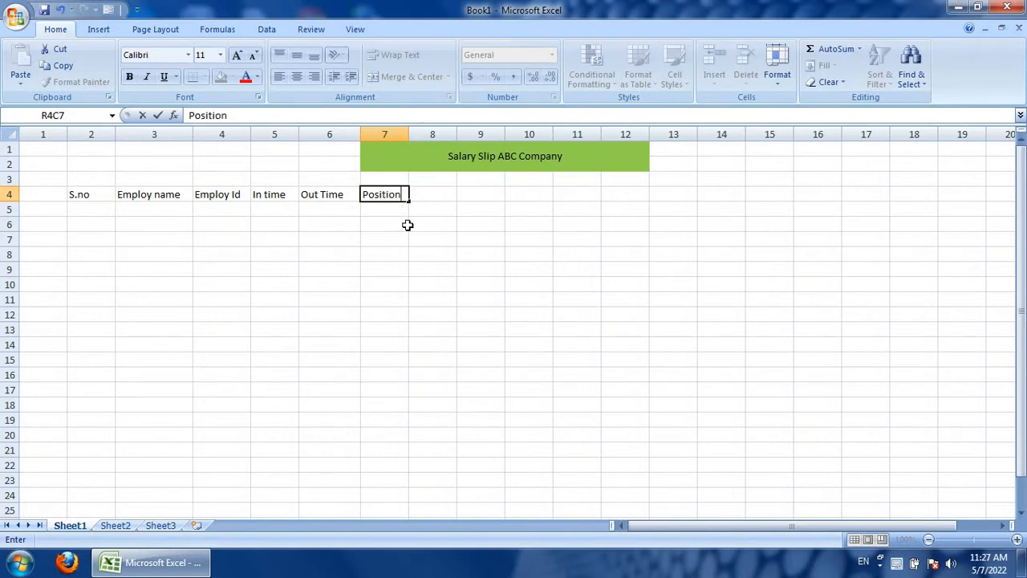
pyautogui.press('Return')
# Enter the header "TA" in R4C8, beside the Position header
pyautogui.click(426, 199)
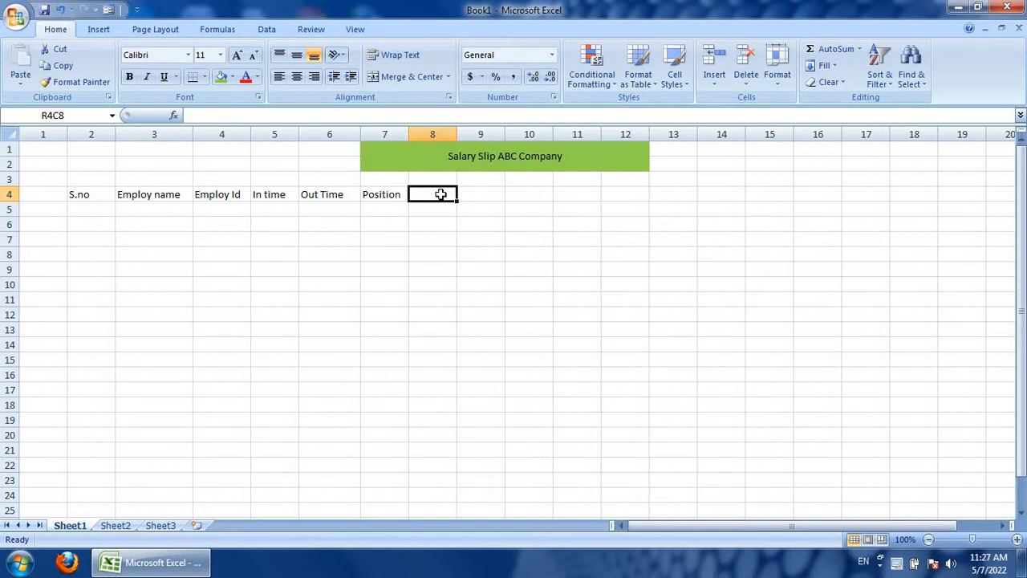
pyautogui.write('T')
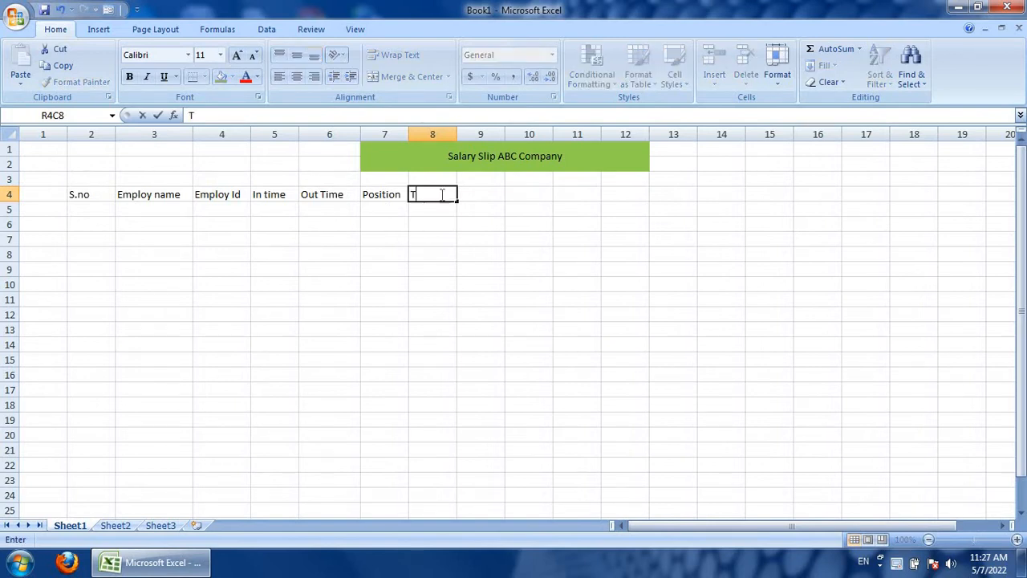
pyautogui.write('a')
pyautogui.press('BackSpace')
pyautogui.write('A')
# Widen column 9 to almost double its width and enter the header "TA ALLOUNCE" in R4C9
pyautogui.click(474, 194)
pyautogui.moveTo(506, 131); pyautogui.dragTo(548, 131)
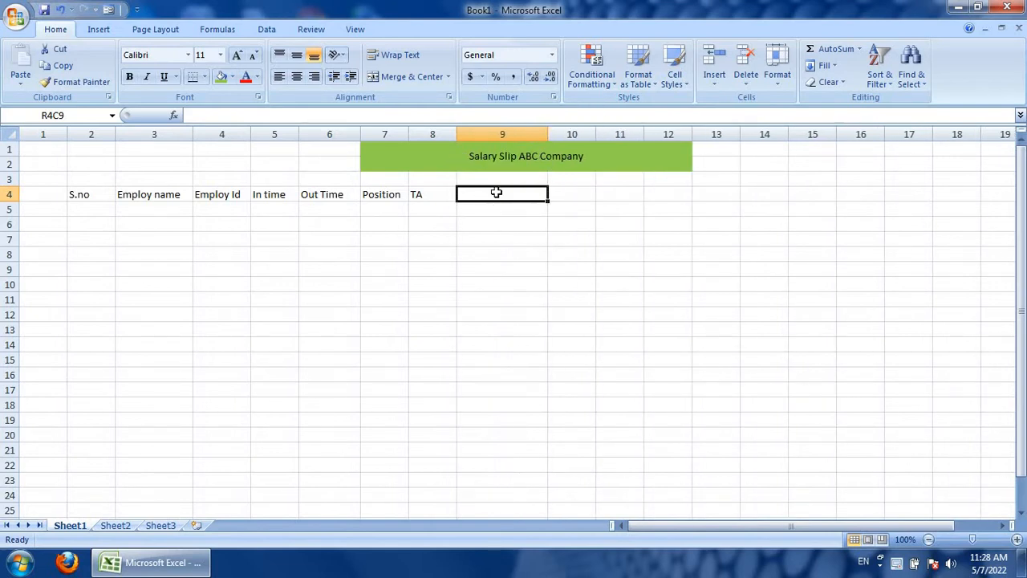
pyautogui.write('TA')
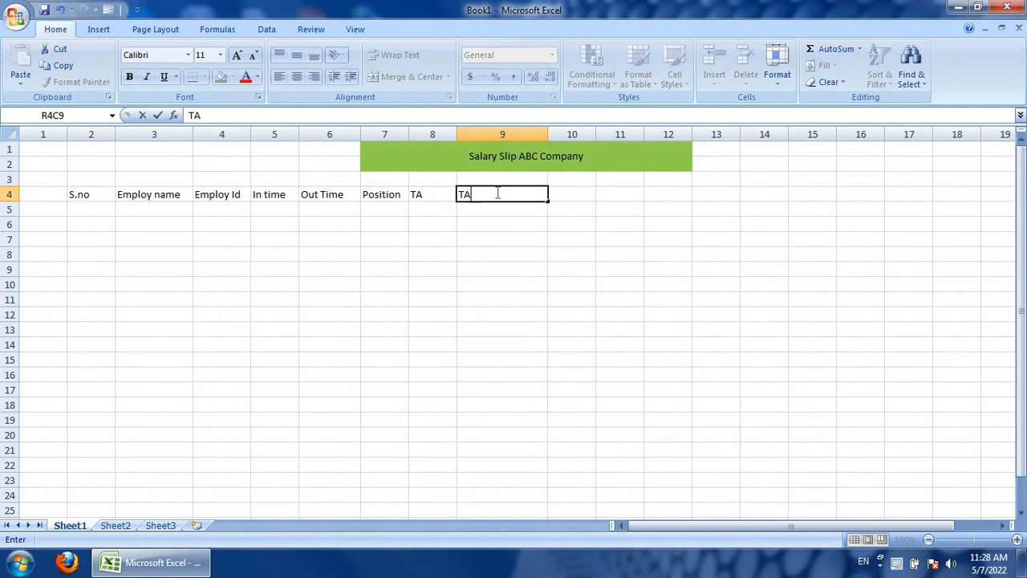
pyautogui.write(' ALLOUNCE')
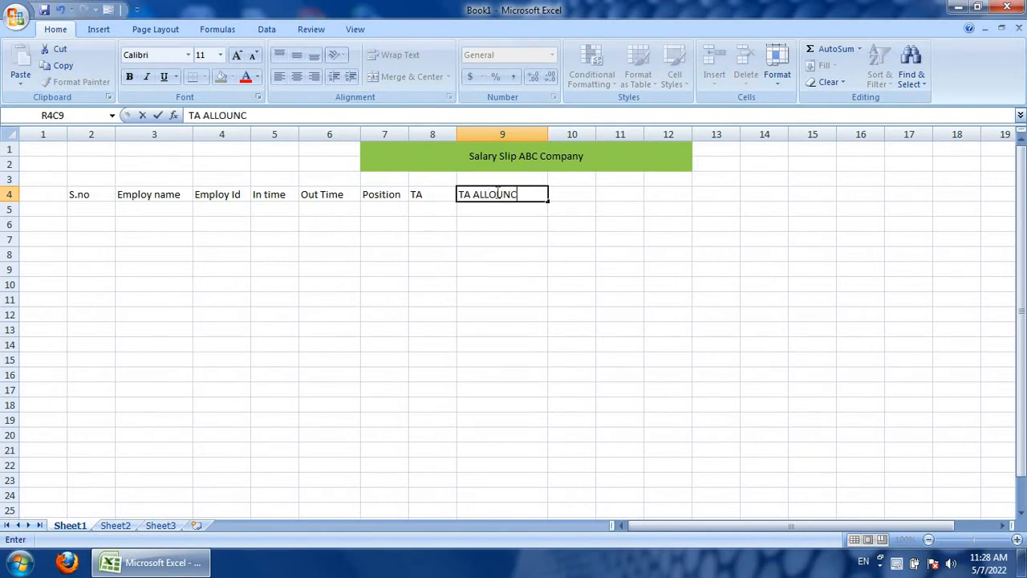
pyautogui.click(581, 194)
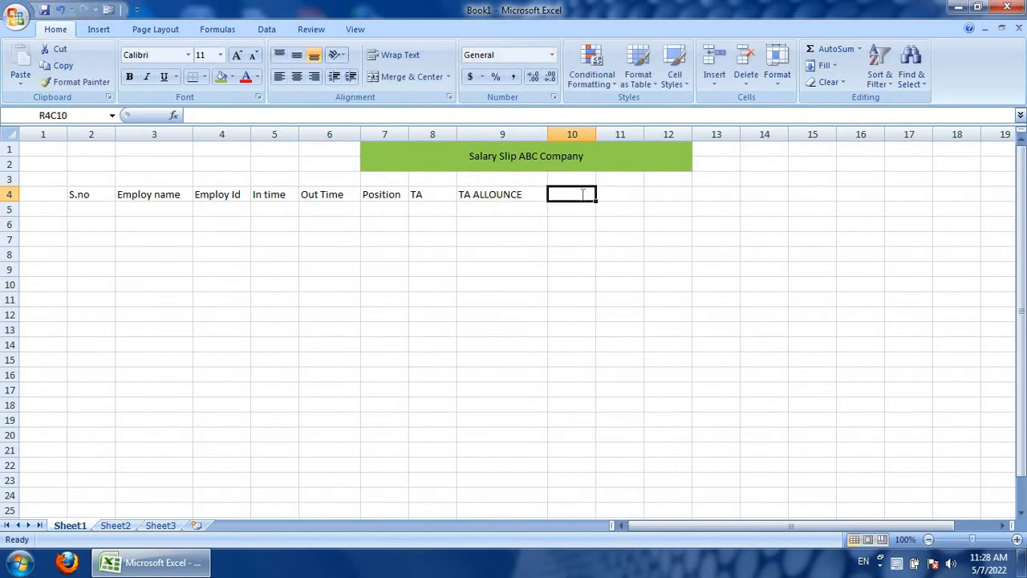
# Enter the headers "DA" in R4C10 and "DAALOUNCE" in R4C11, with column 11 widened to fit
pyautogui.write('DA')
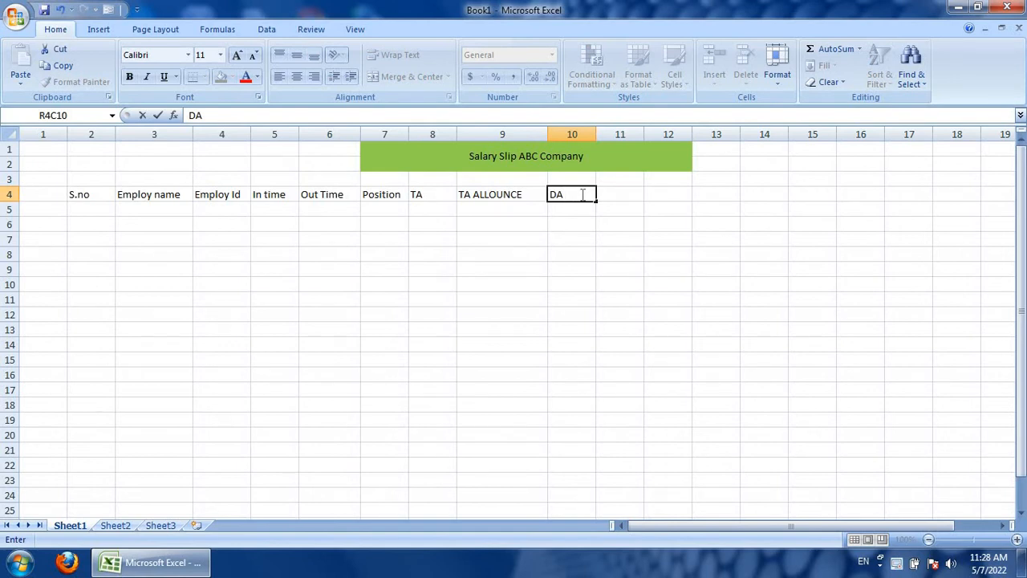
pyautogui.click(611, 194)
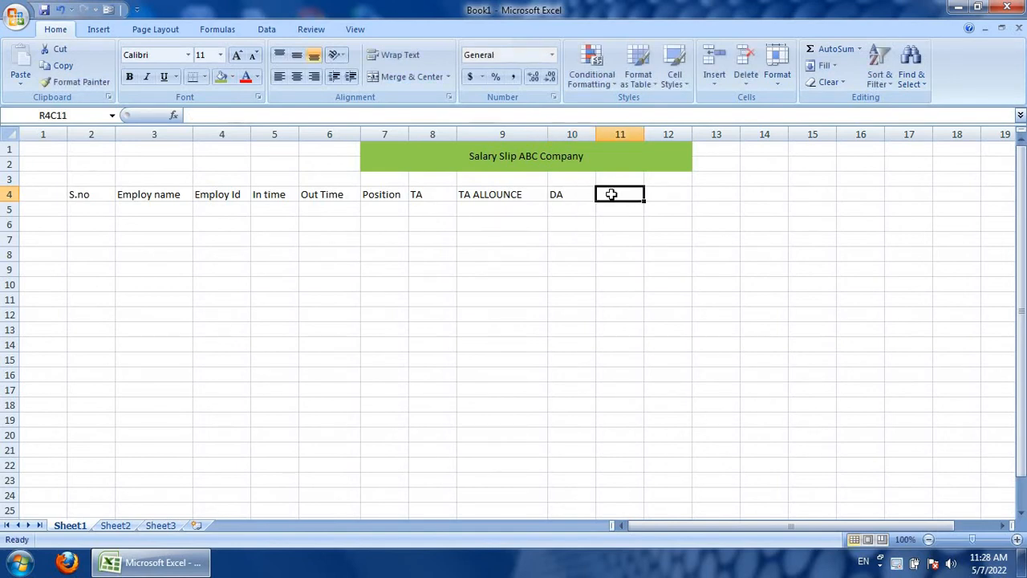
pyautogui.write('DA')
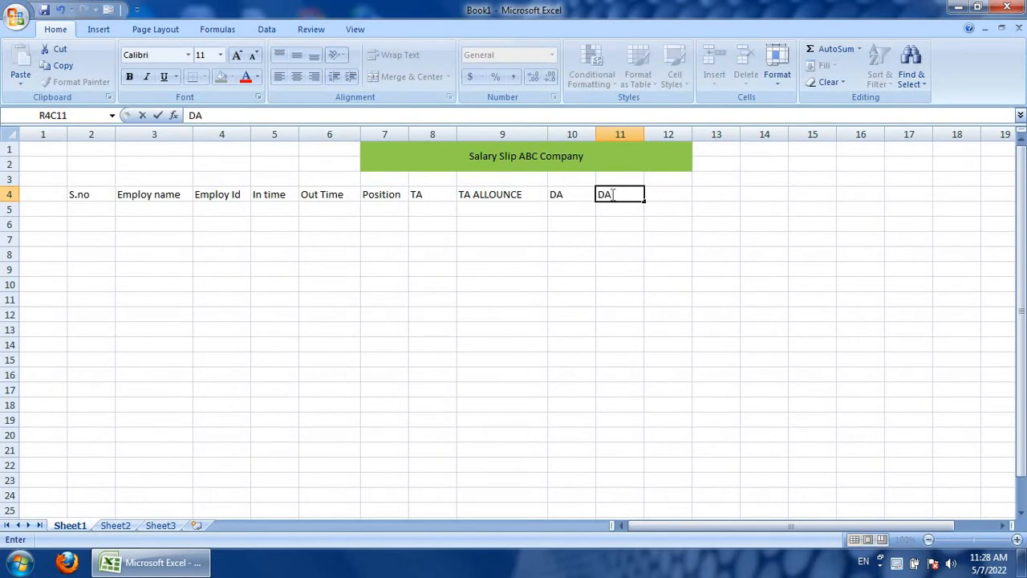
pyautogui.write('ALOUNCE')
pyautogui.click(630, 226)
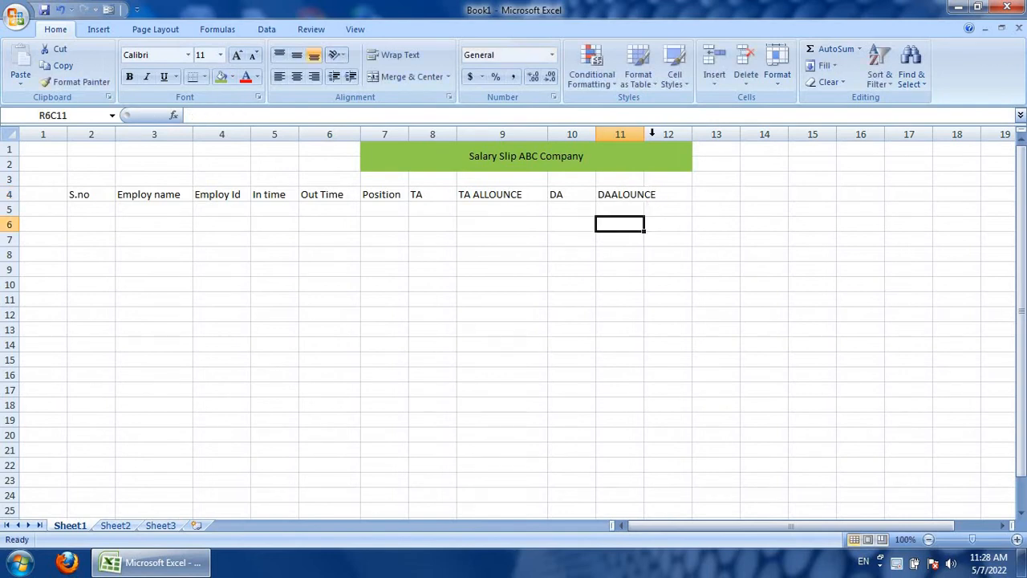
pyautogui.moveTo(645, 134); pyautogui.dragTo(670, 134)
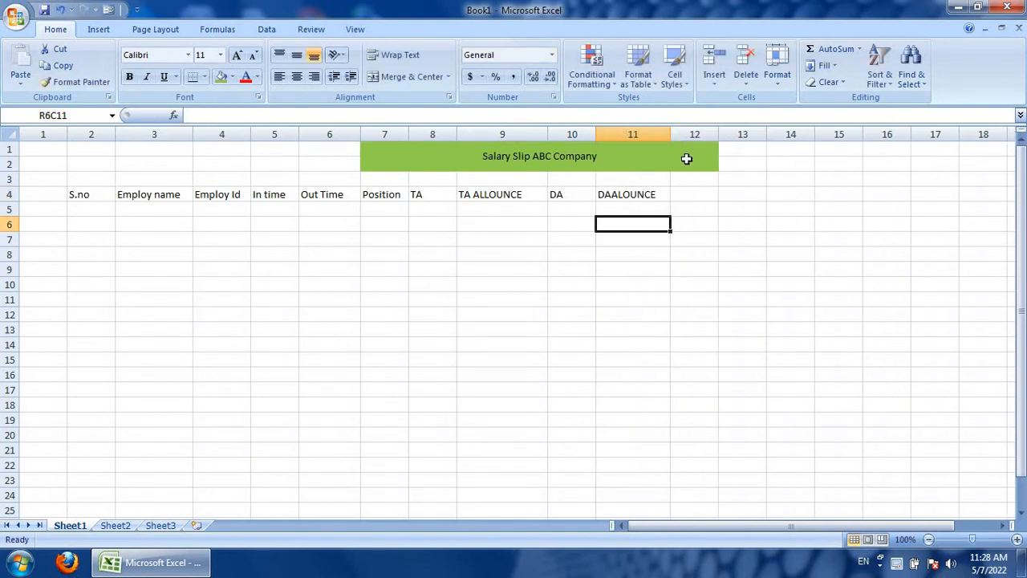
# Enter the headers "SA" in R4C12 and "SA ALLOUNCE" in R4C13, with column 13 widened to fit
pyautogui.click(711, 194)
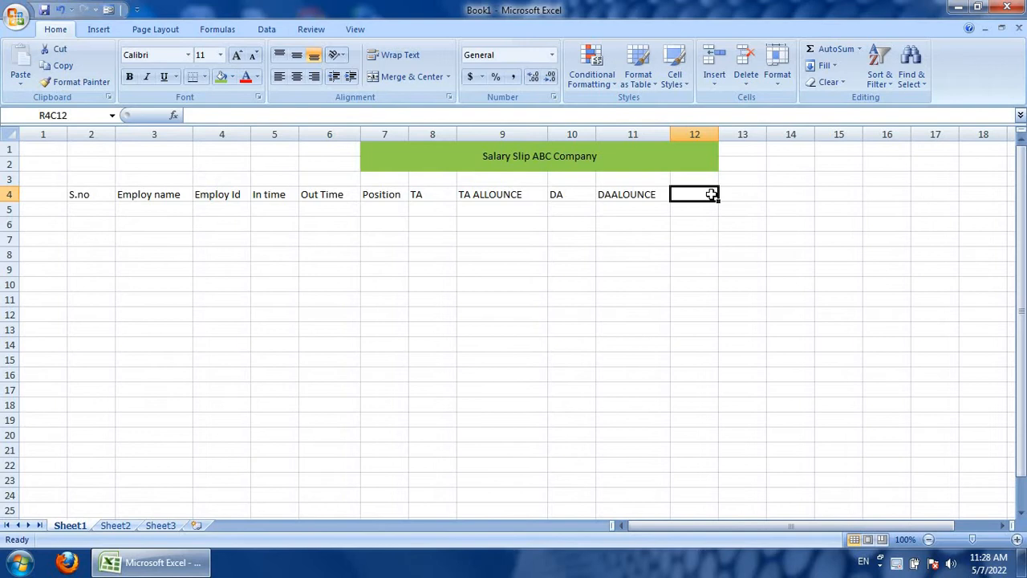
pyautogui.write('SA')
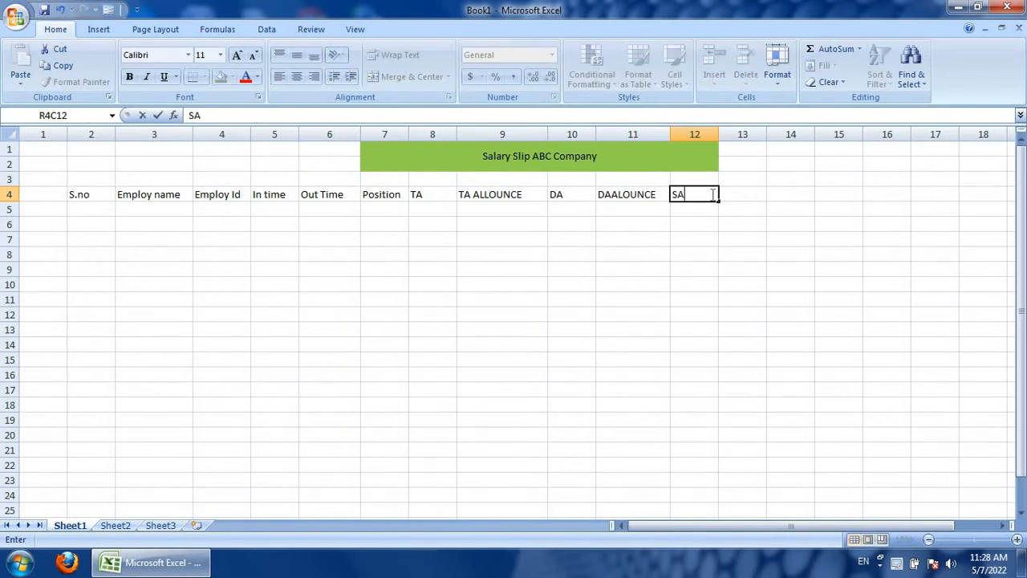
pyautogui.click(747, 200)
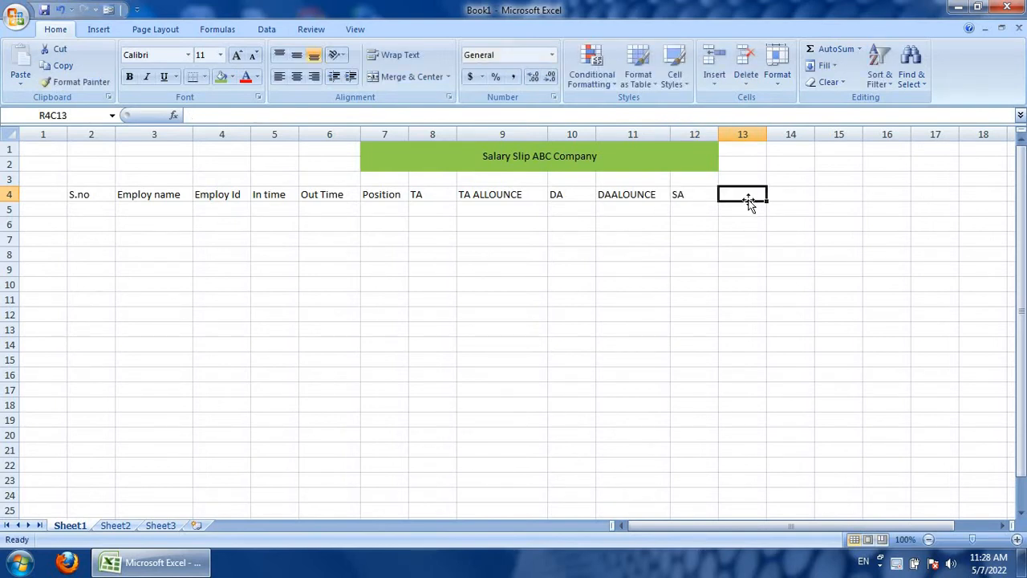
pyautogui.write('SA')
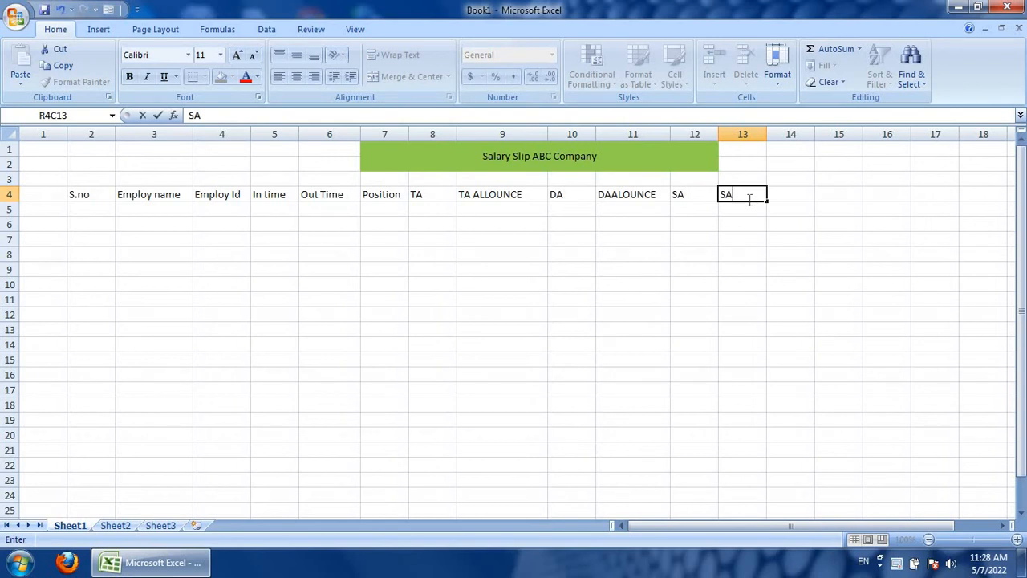
pyautogui.write(' ALLOUNCE')
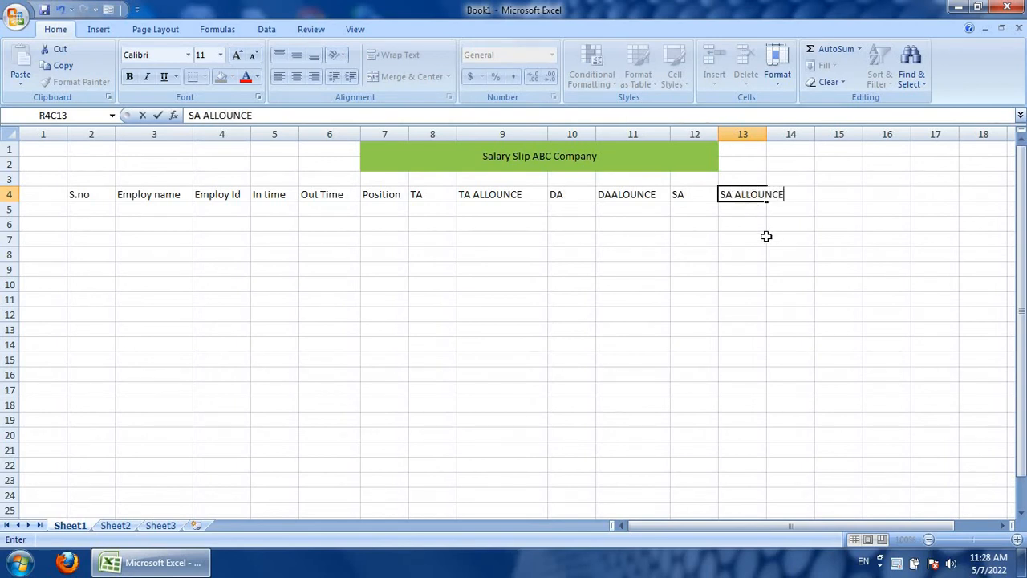
pyautogui.click(763, 238)
pyautogui.moveTo(766, 137); pyautogui.dragTo(790, 138)
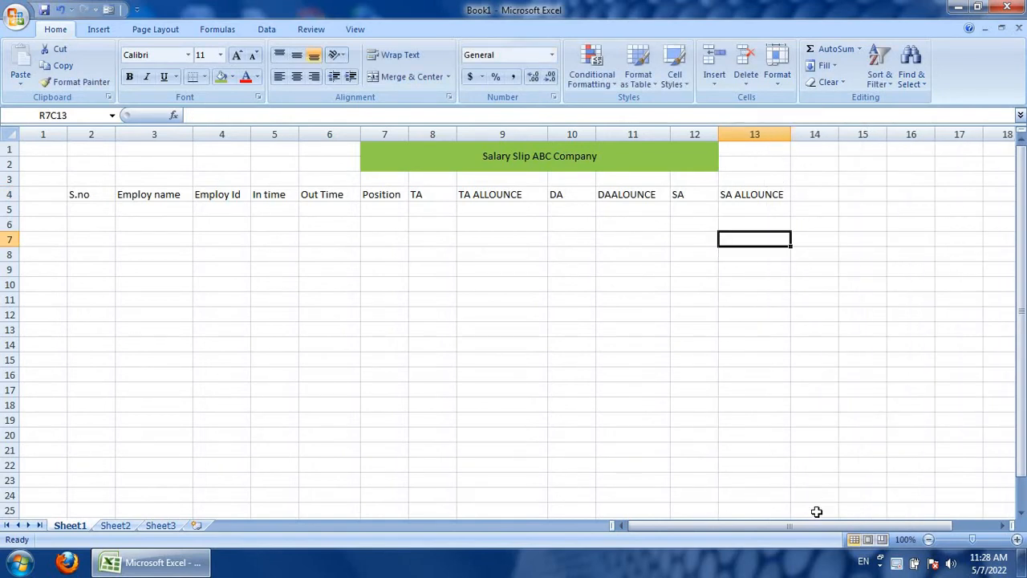
# Enter the header "OT" in R4C14, beside the SA ALLOUNCE header
pyautogui.moveTo(822, 526); pyautogui.dragTo(851, 527)
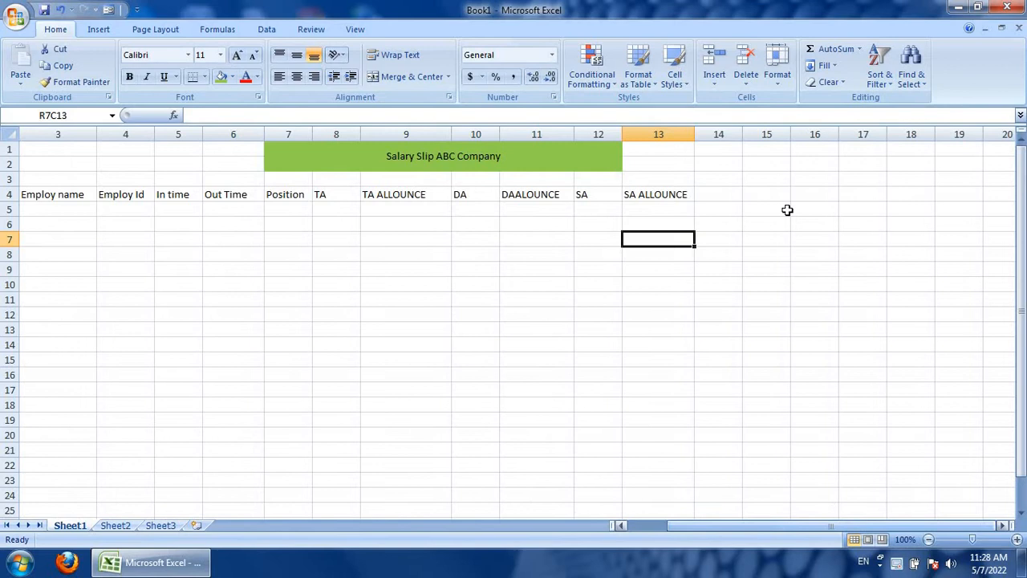
pyautogui.click(732, 193)
pyautogui.write('O')
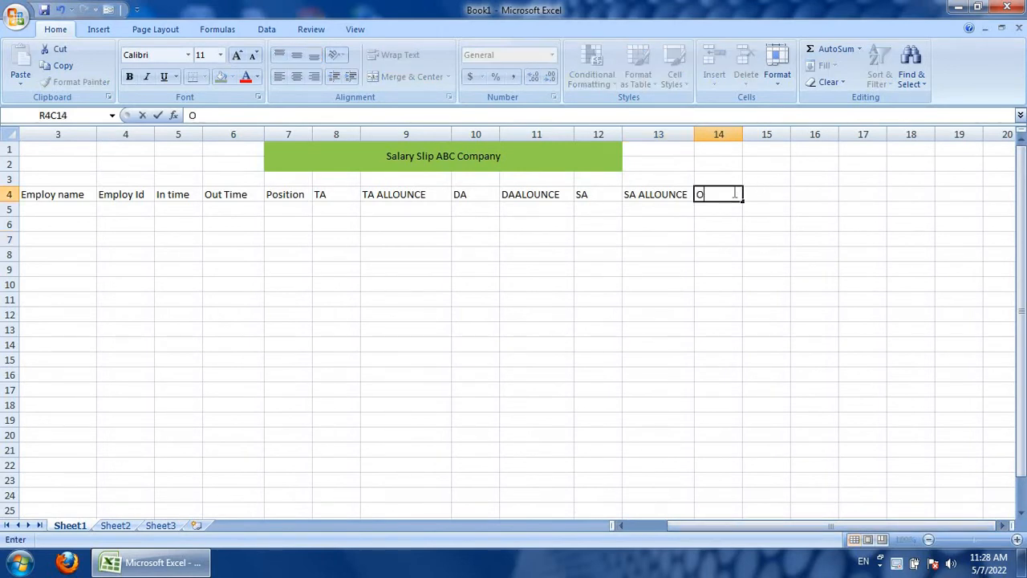
pyautogui.write('T')
# Enter the header "OVET TIME" in R4C15 and widen column 15 to fit it
pyautogui.click(766, 196)
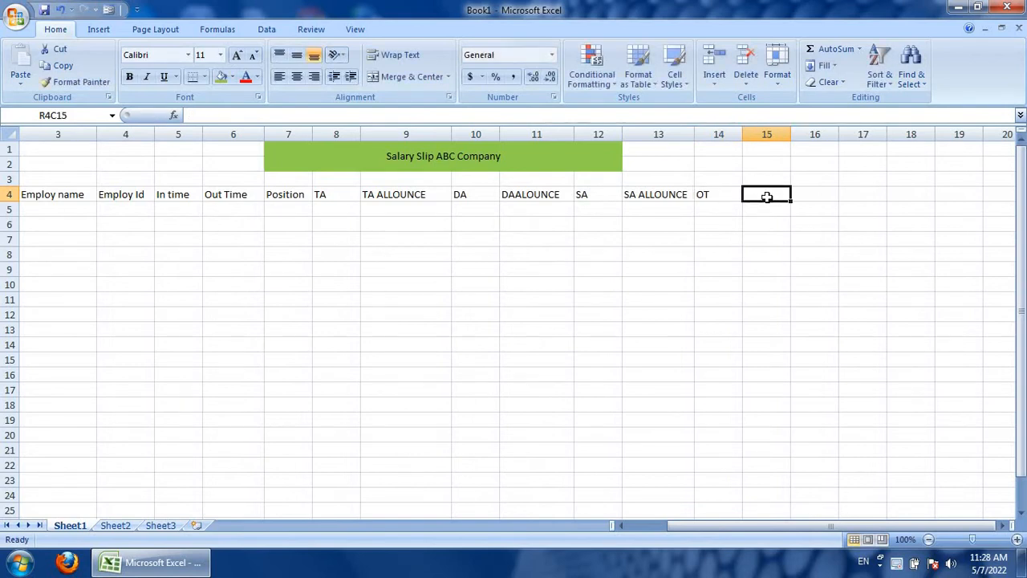
pyautogui.write('OVET T')
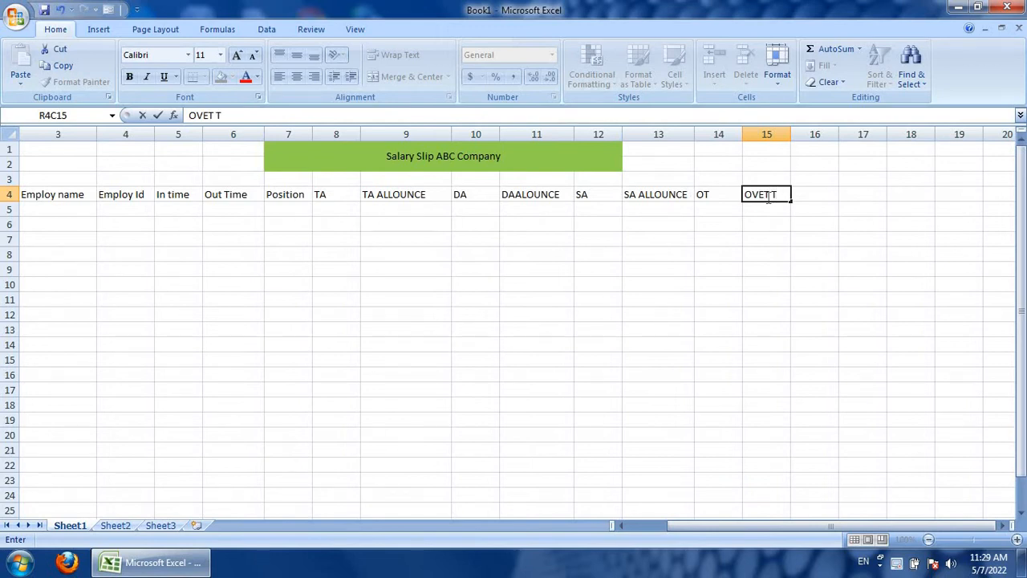
pyautogui.write('IE')
pyautogui.press('BackSpace')
pyautogui.write('ME')
pyautogui.click(767, 242)
pyautogui.moveTo(792, 134); pyautogui.dragTo(806, 133)
# Enter the header "BASIC SALARY" in R4C16 and widen column 16 to fit it
pyautogui.click(822, 195)
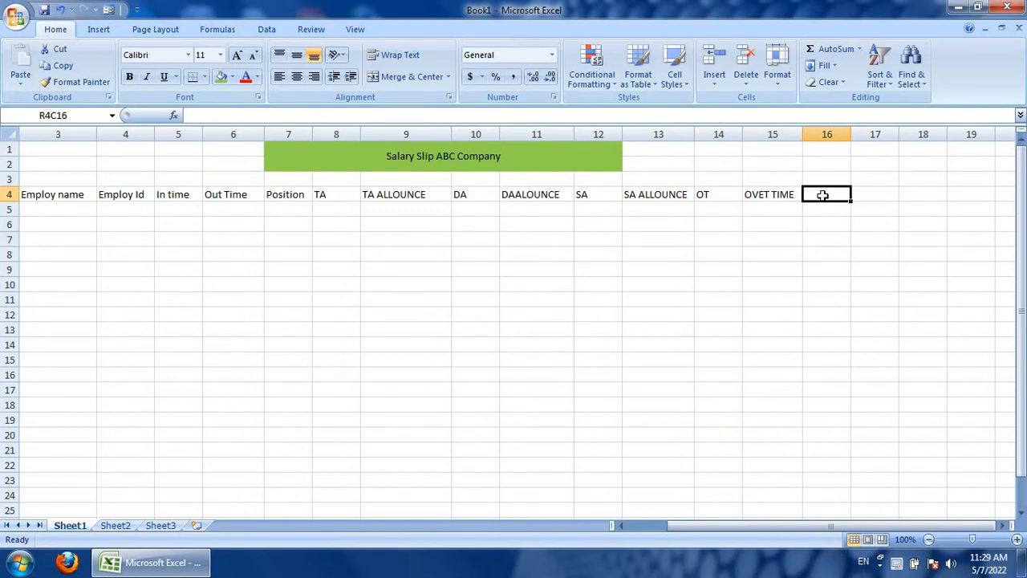
pyautogui.write('B')
pyautogui.write('A')
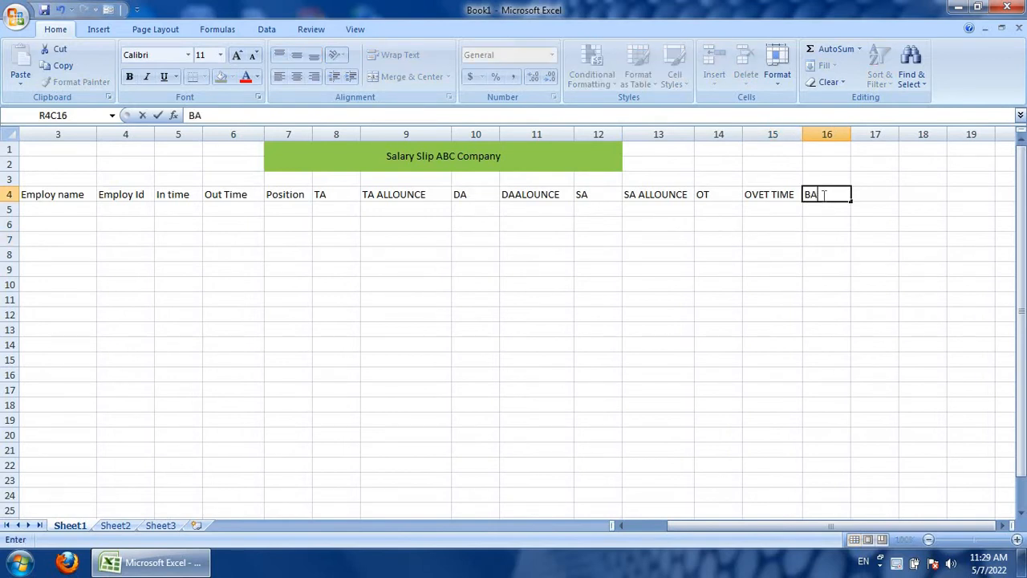
pyautogui.write('SIC SALARY')
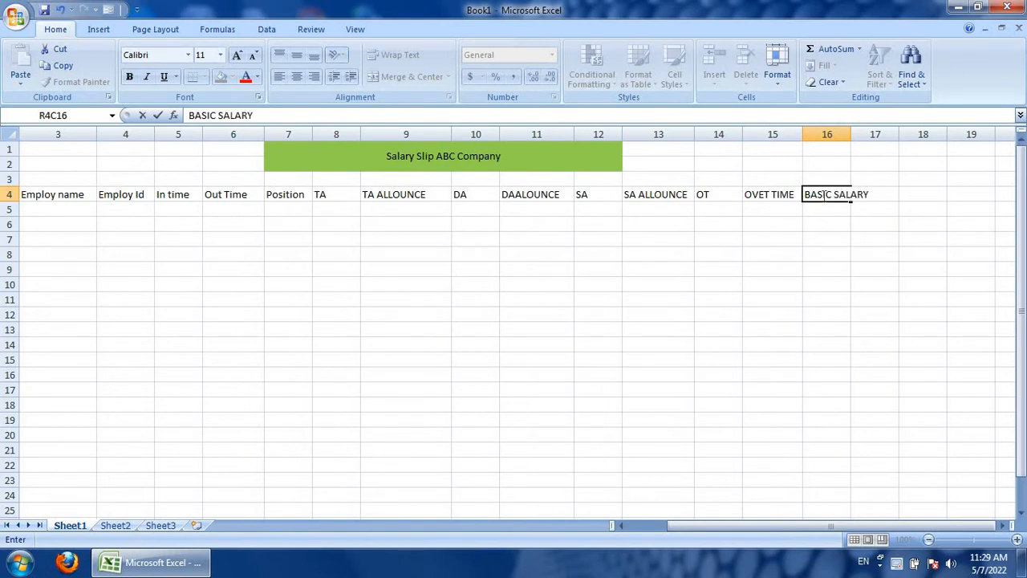
pyautogui.click(843, 239)
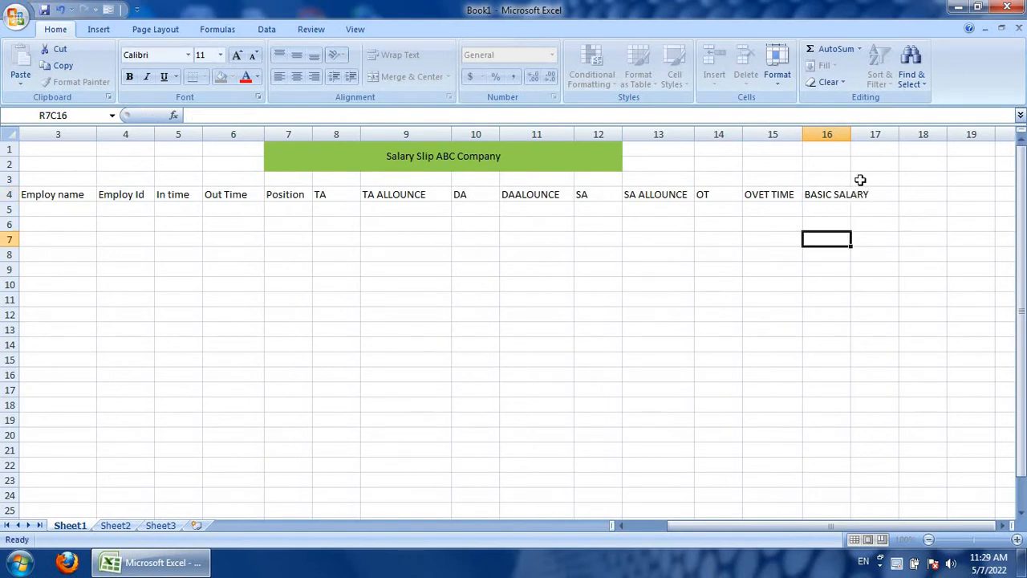
pyautogui.moveTo(850, 135); pyautogui.dragTo(877, 135)
# Enter the header "PF" in R4C17, beside the BASIC SALARY header
pyautogui.moveTo(854, 530); pyautogui.dragTo(923, 410)
pyautogui.click(909, 204)
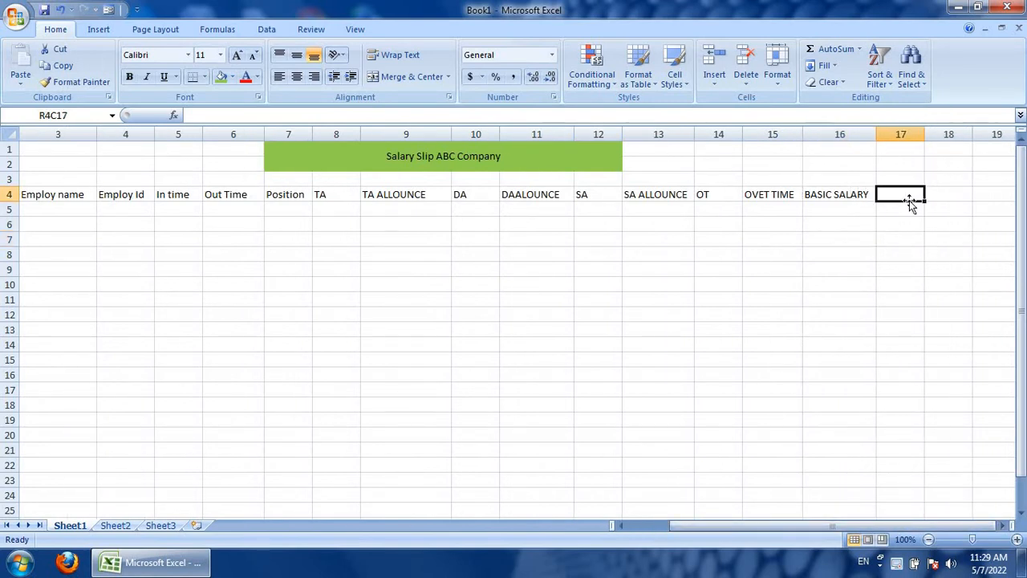
pyautogui.write('PF')
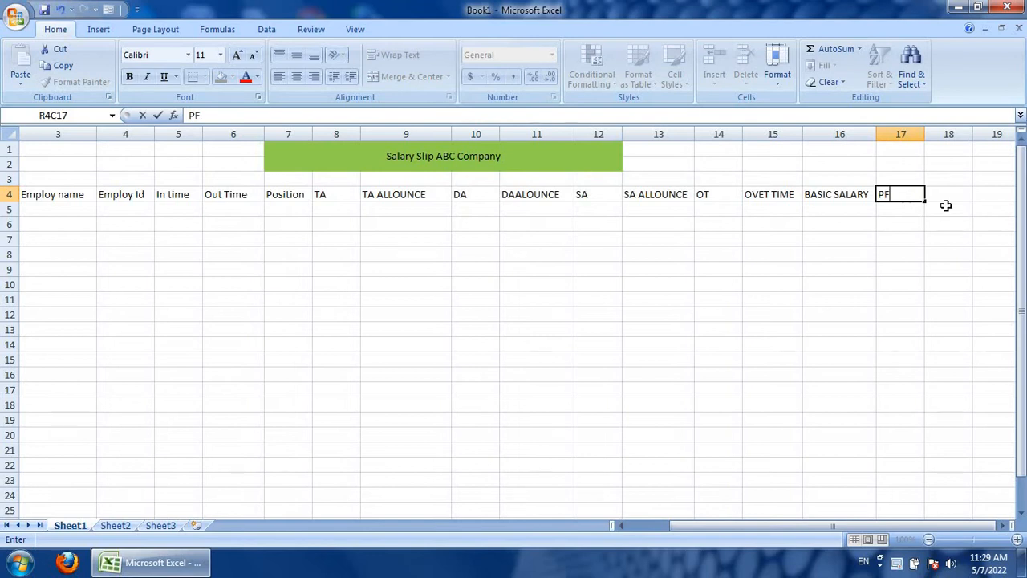
pyautogui.moveTo(861, 524); pyautogui.dragTo(914, 520)
# Widen column 18 to about one and a half times its width and enter the header "PF DECTION" in R4C18
pyautogui.click(958, 189)
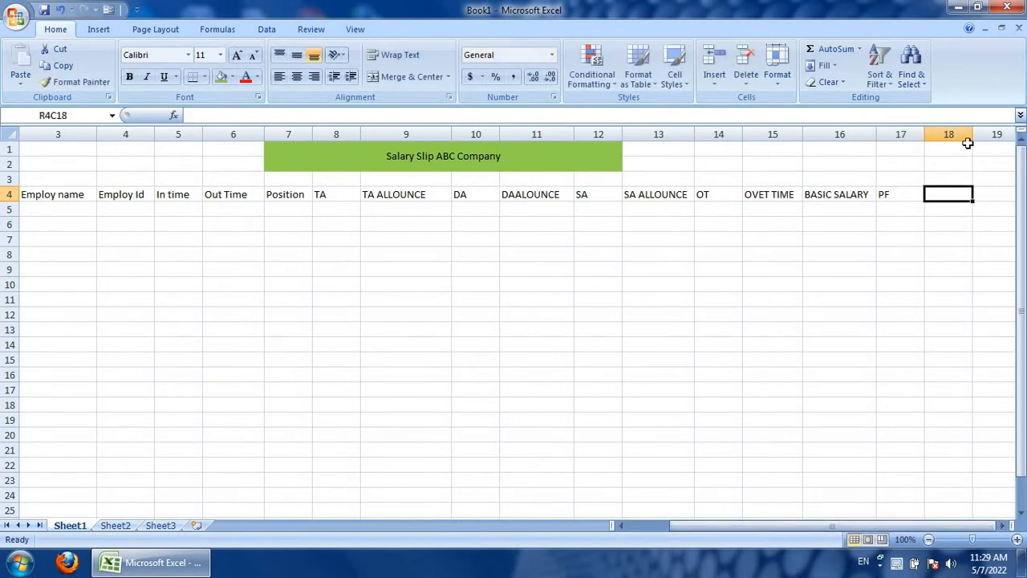
pyautogui.moveTo(973, 135); pyautogui.dragTo(998, 136)
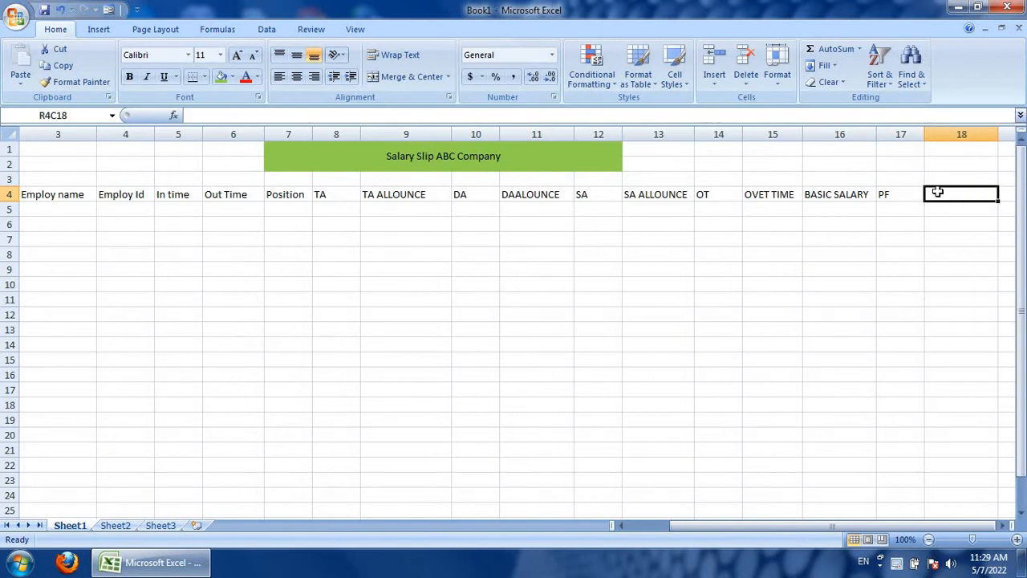
pyautogui.write('PF')
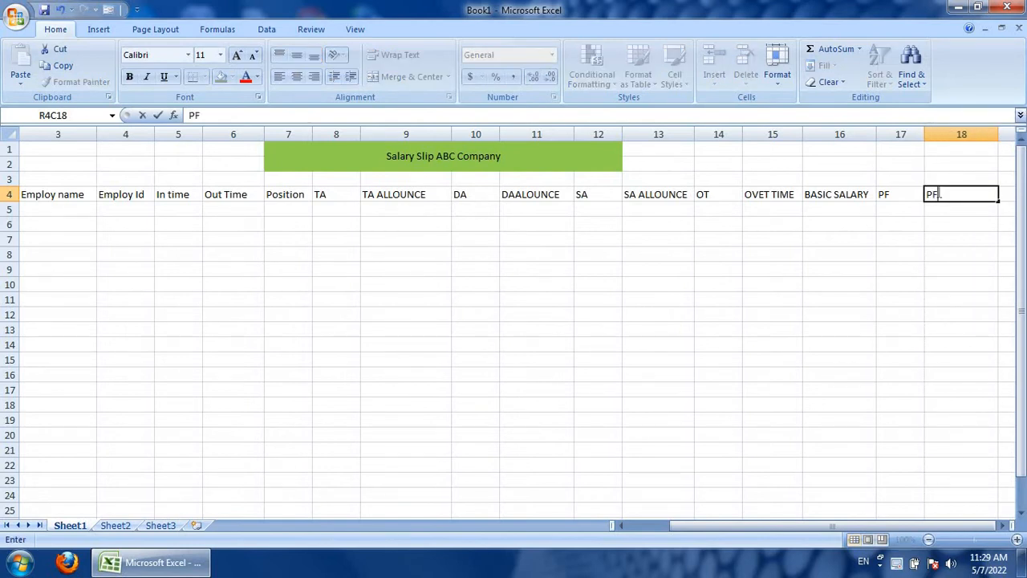
pyautogui.write(' DECTION')
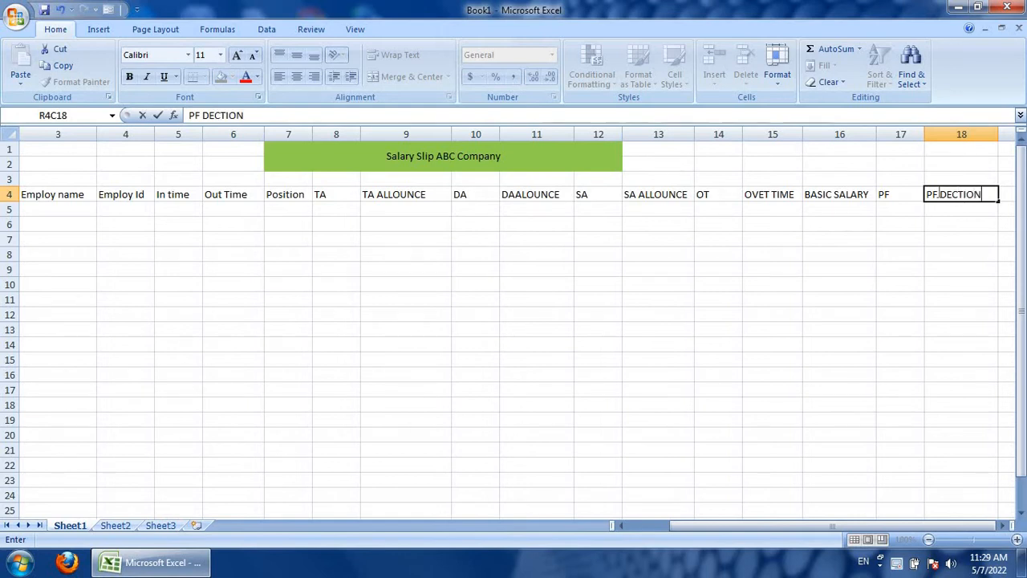
pyautogui.click(879, 285)
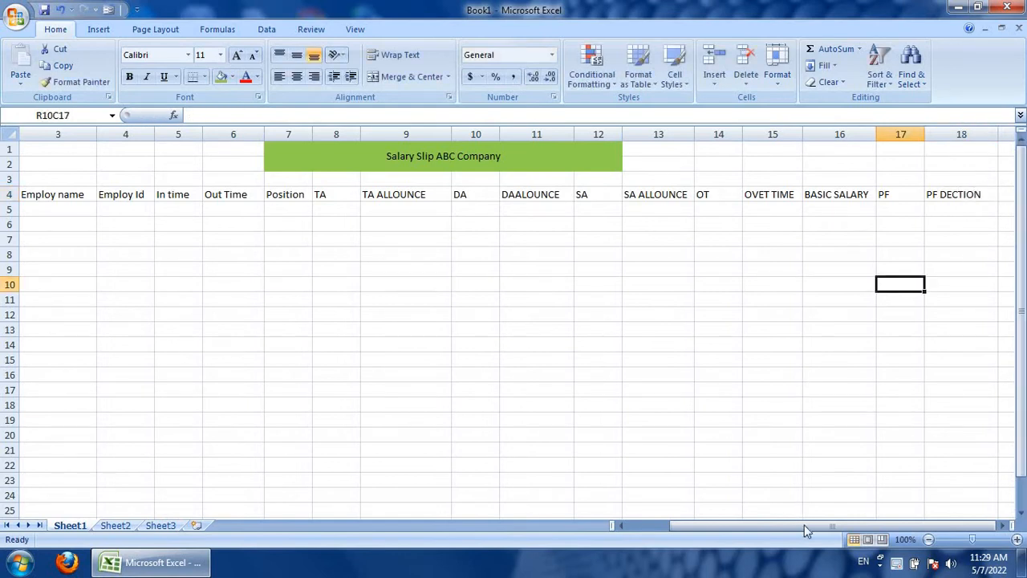
# Enter the serial numbers 1 and 2 in R5C2 and R6C2, under the S.no header
pyautogui.moveTo(803, 524); pyautogui.dragTo(740, 526)
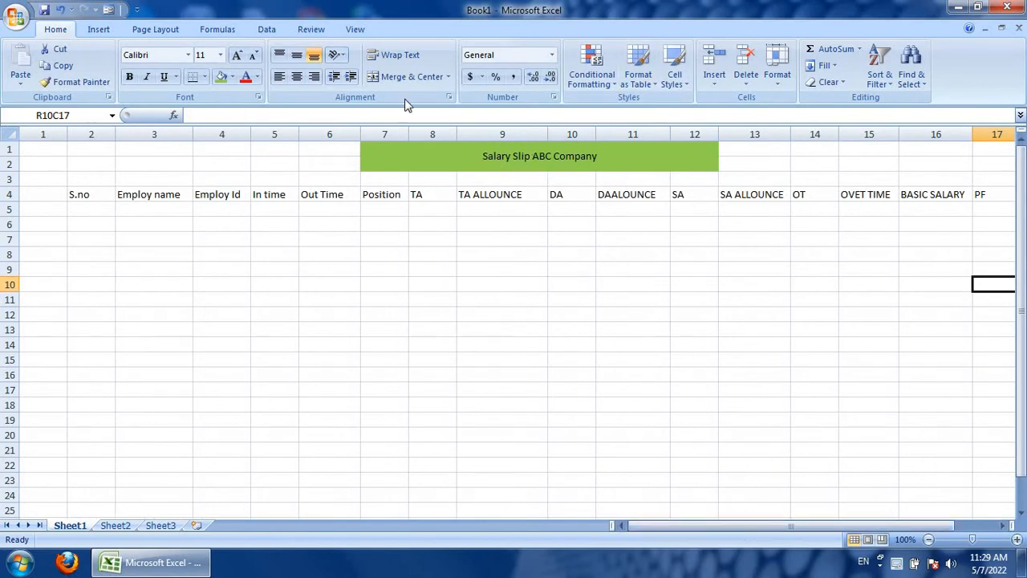
pyautogui.click(99, 207)
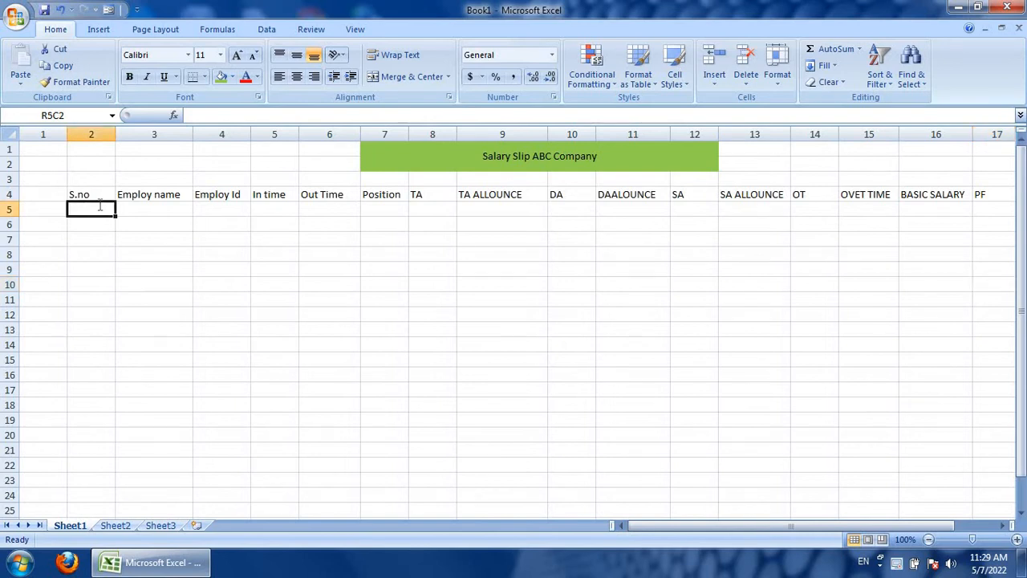
pyautogui.write('1')
pyautogui.press('Return')
pyautogui.write('2')
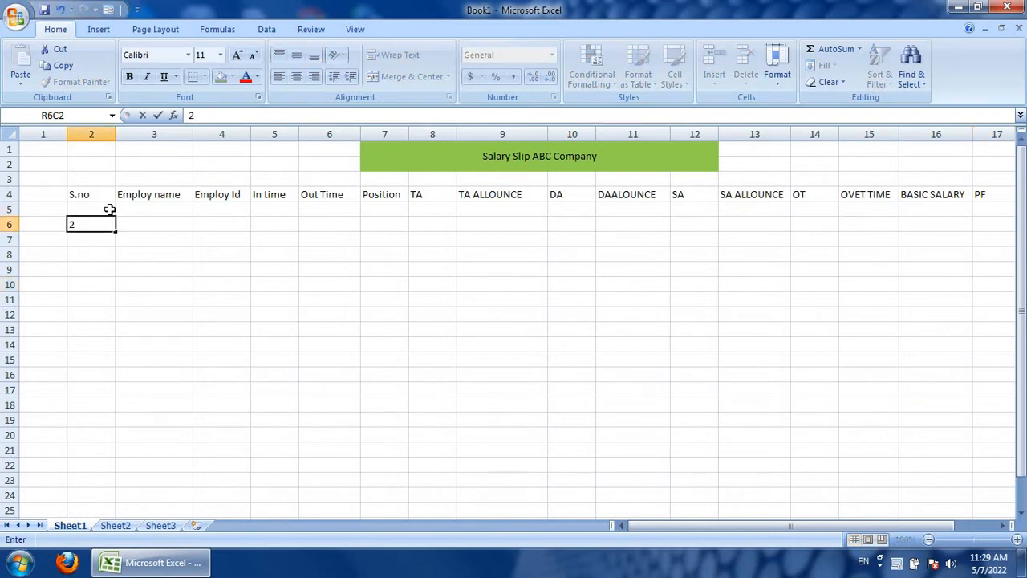
# Extend the serial number series from R5C2:R6C2 down to R9C2, giving numbers 1 to 5
pyautogui.click(110, 209)
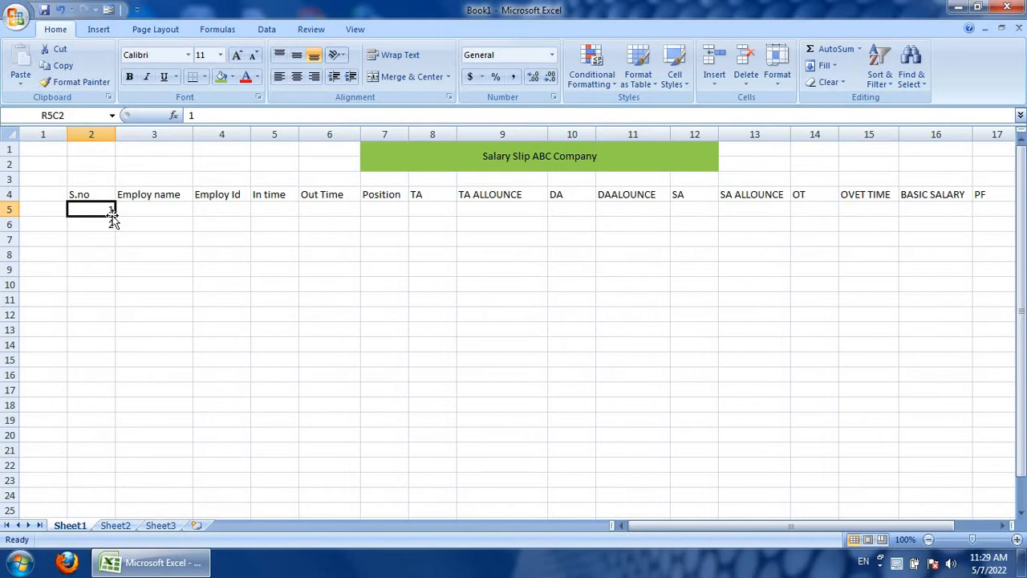
pyautogui.moveTo(103, 217); pyautogui.dragTo(108, 227)
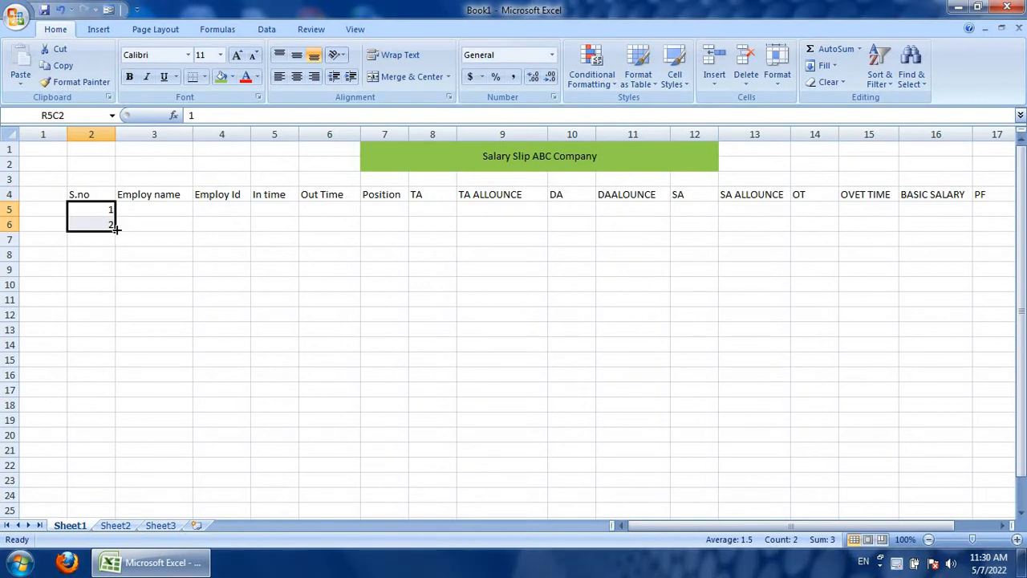
pyautogui.moveTo(115, 230); pyautogui.dragTo(124, 275)
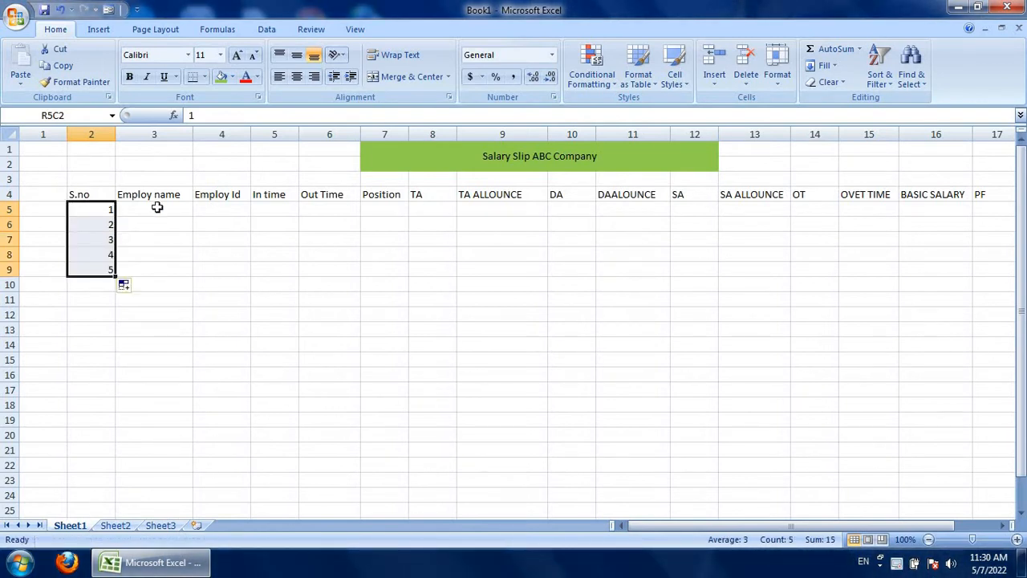
# Enter the five employees' first names in R5C3 to R9C3, under the Employ name header
pyautogui.press('Right')
pyautogui.write('VIJAY')
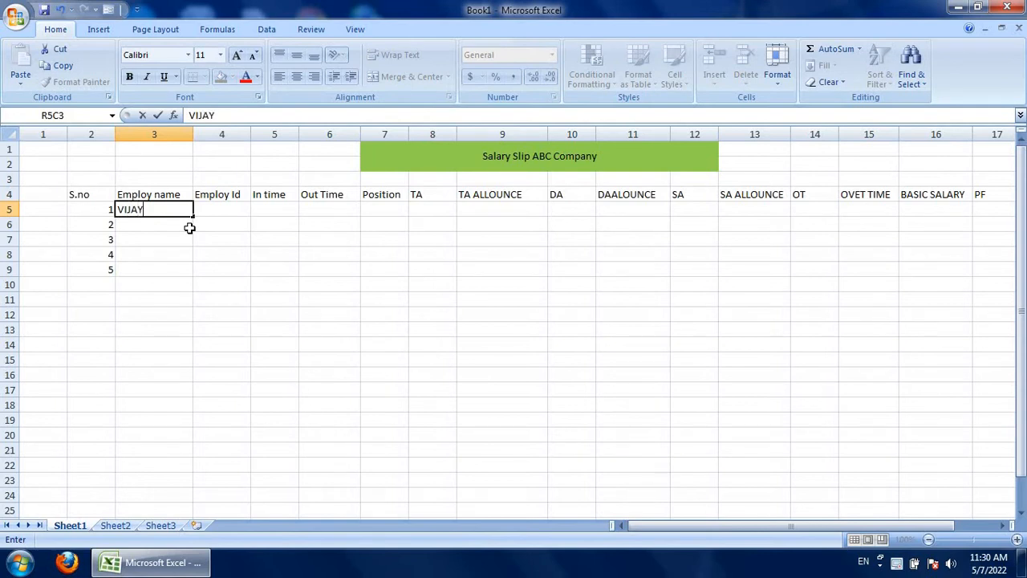
pyautogui.click(189, 228)
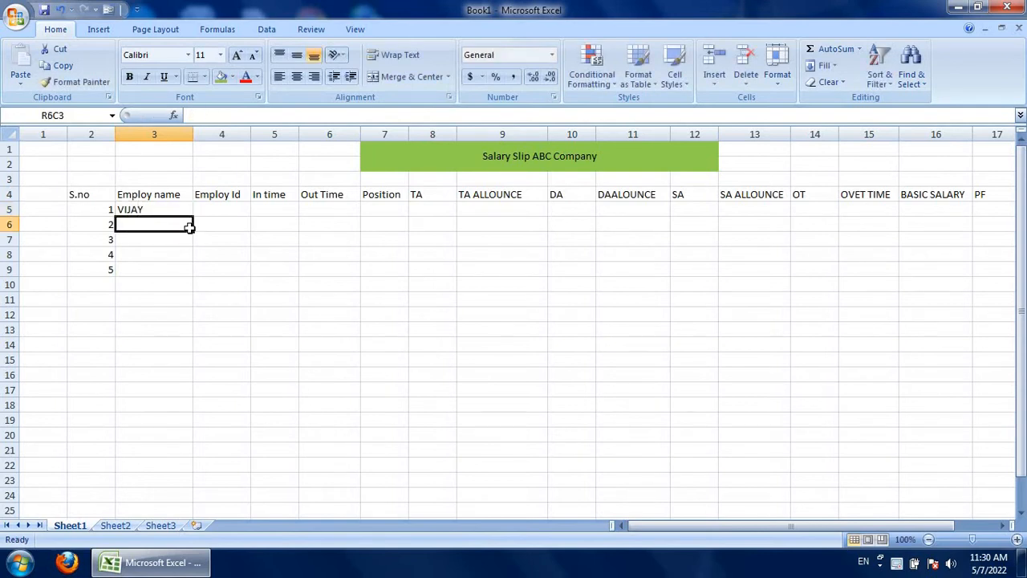
pyautogui.write('AJAY')
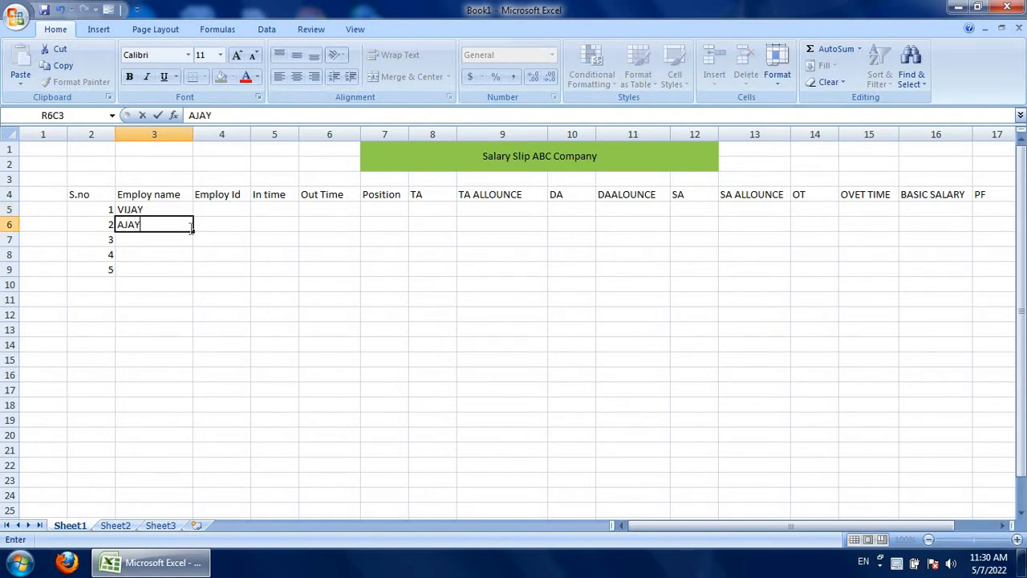
pyautogui.press('Return')
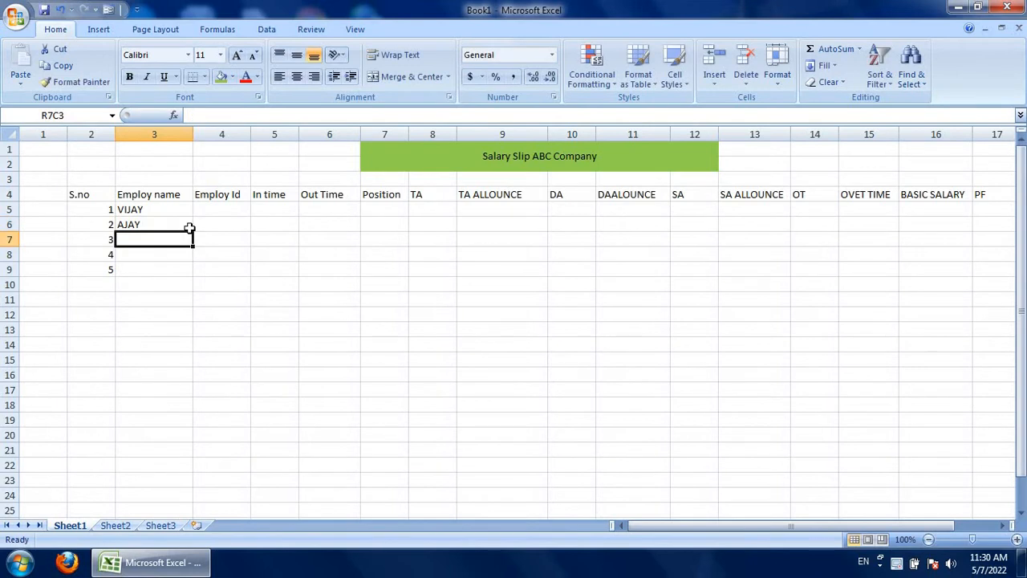
pyautogui.write('AKASH')
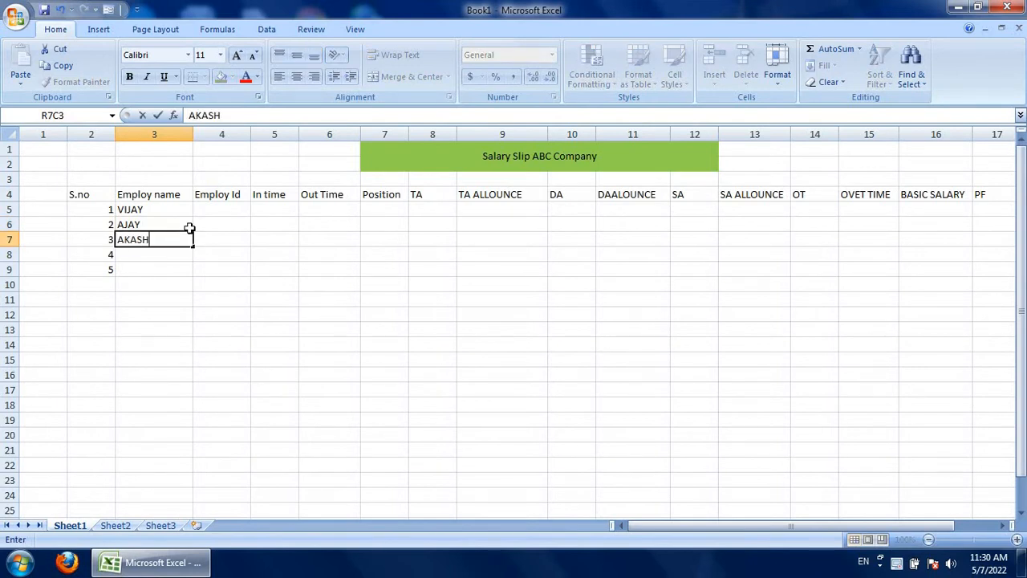
pyautogui.press('Return')
pyautogui.write('S')
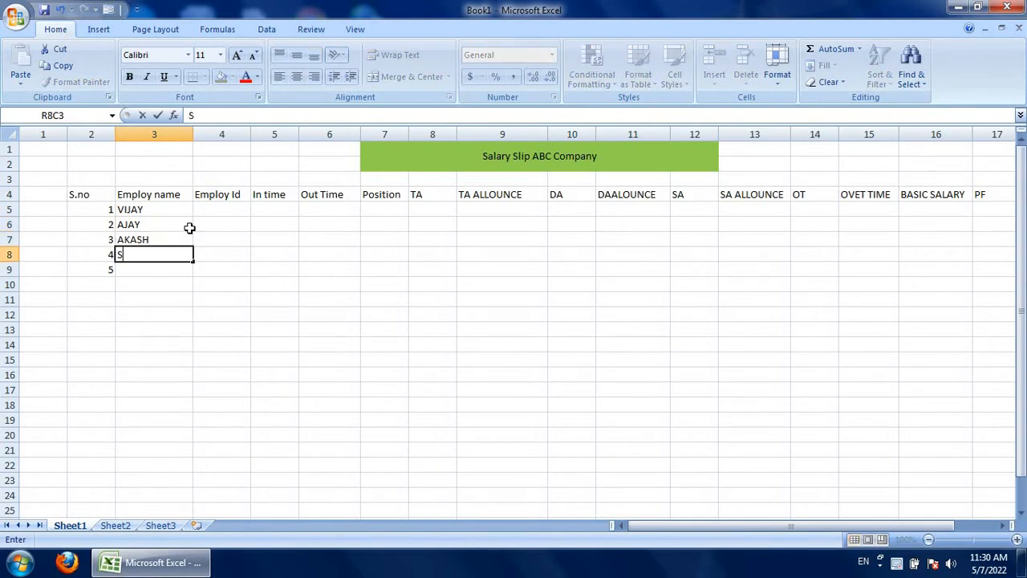
pyautogui.write('UNIL')
pyautogui.press('Return')
pyautogui.write('ANIL')
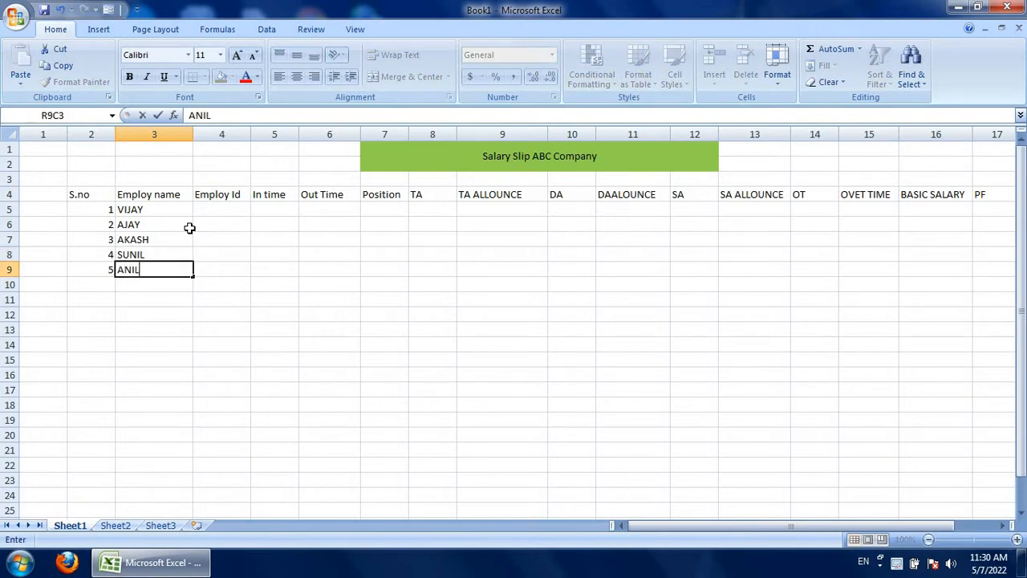
# Enter the employee IDs of the first two employees in R5C4 and R6C4, under the Employ Id header
pyautogui.click(224, 209)
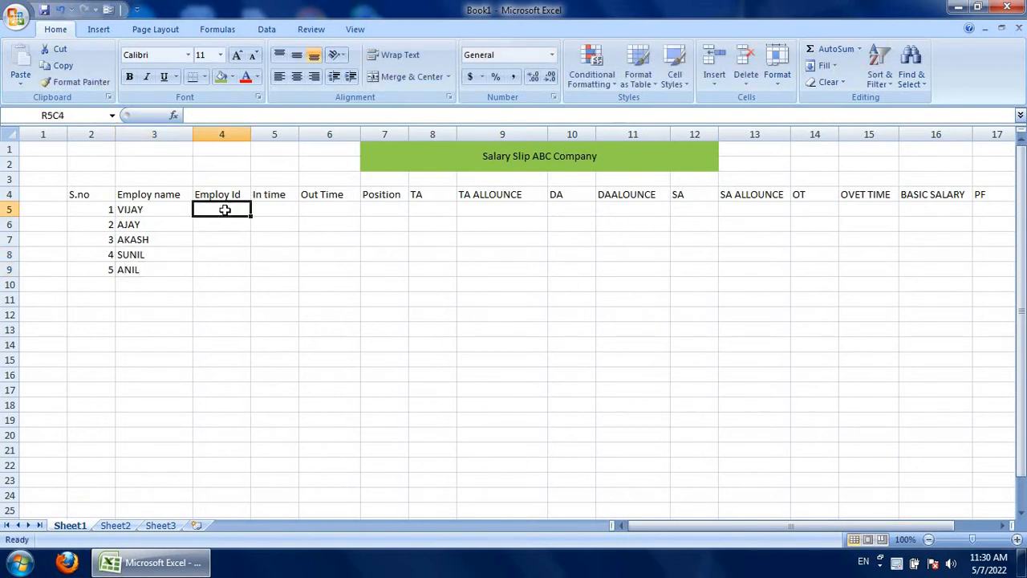
pyautogui.write('100')
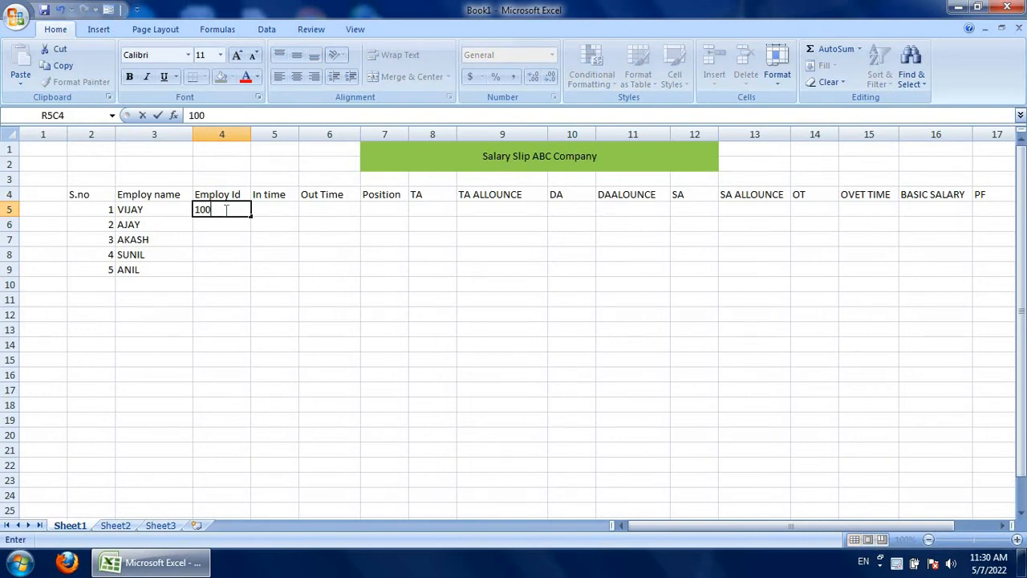
pyautogui.press('Return')
pyautogui.click(228, 209)
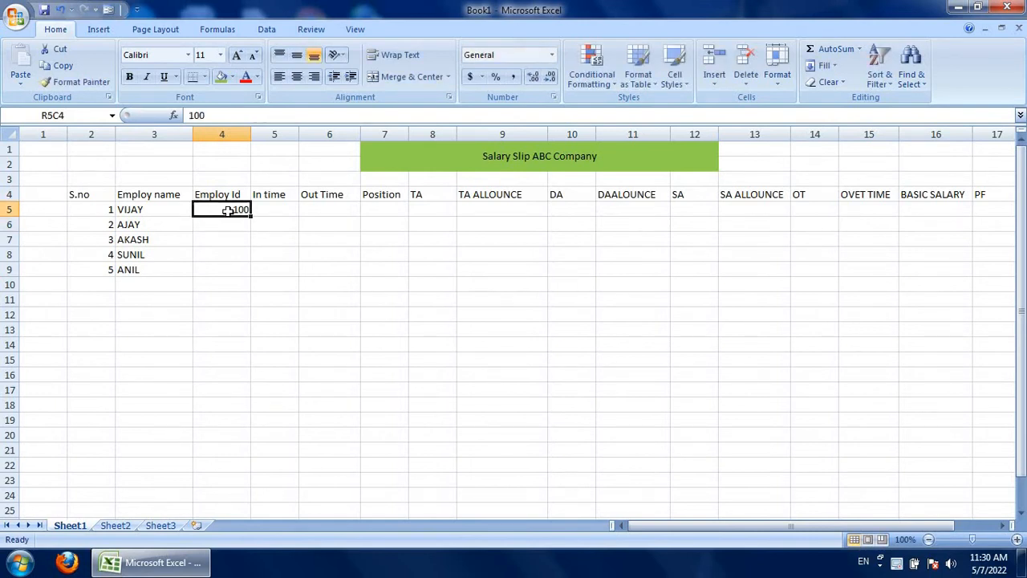
pyautogui.moveTo(251, 215)
pyautogui.mouseDown()
pyautogui.moveTo(259, 270)
pyautogui.moveTo(248, 221)
pyautogui.mouseUp()
pyautogui.click(234, 224)
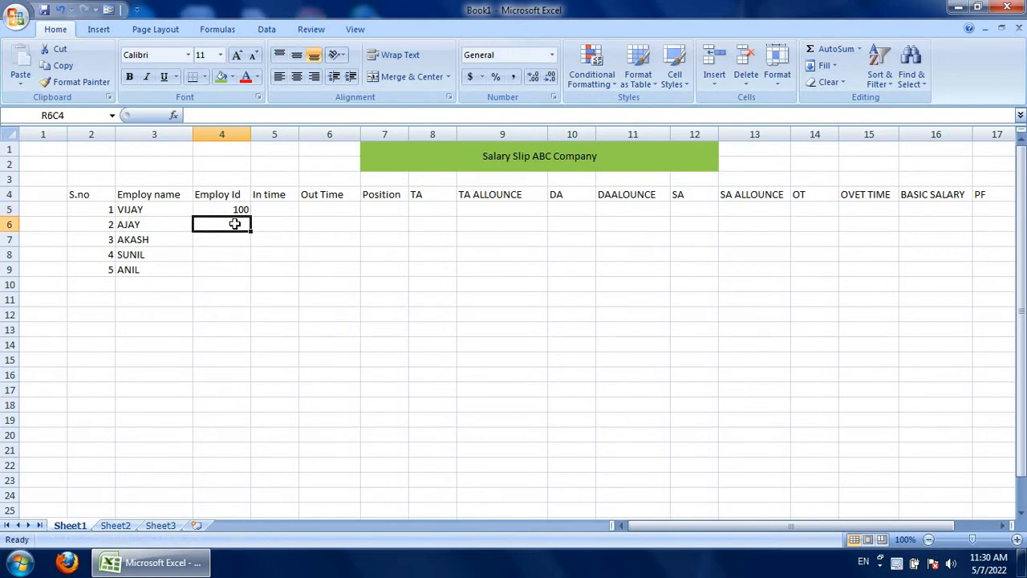
pyautogui.write('1001')
pyautogui.press('Return')
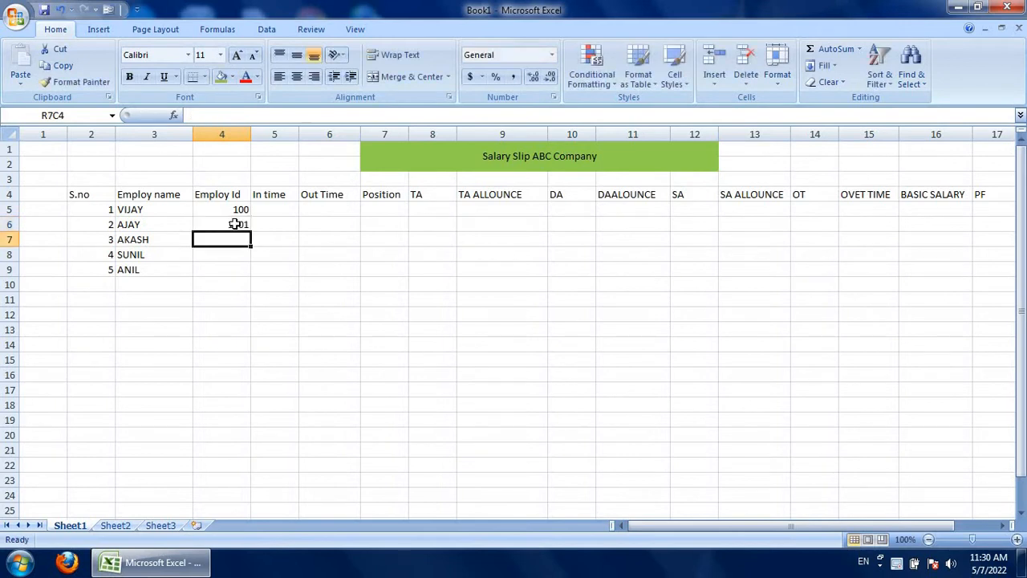
# Enter the employee IDs of the remaining three employees in R7C4, R8C4 and R9C4
pyautogui.write('1')
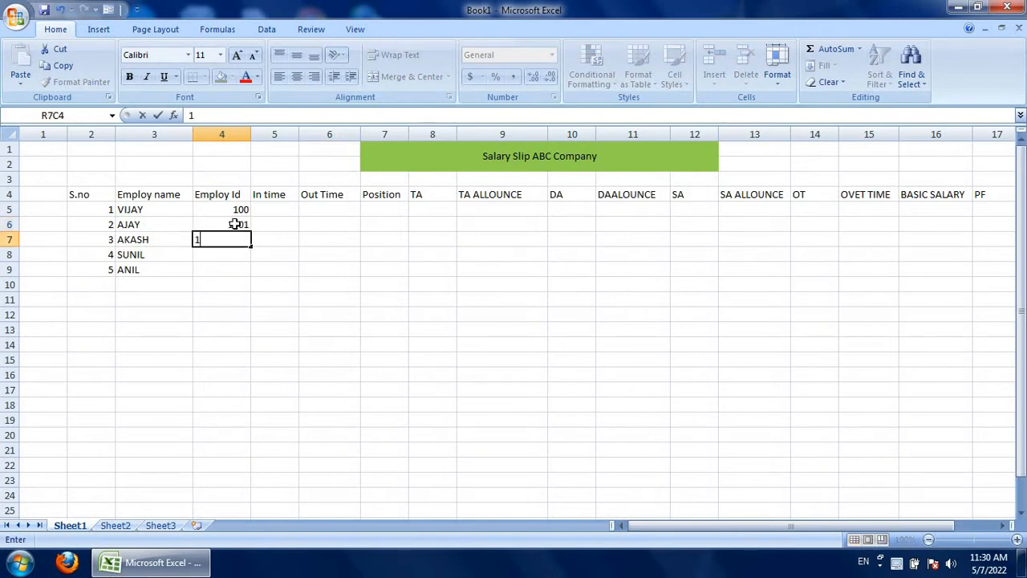
pyautogui.write('02')
pyautogui.press('Return')
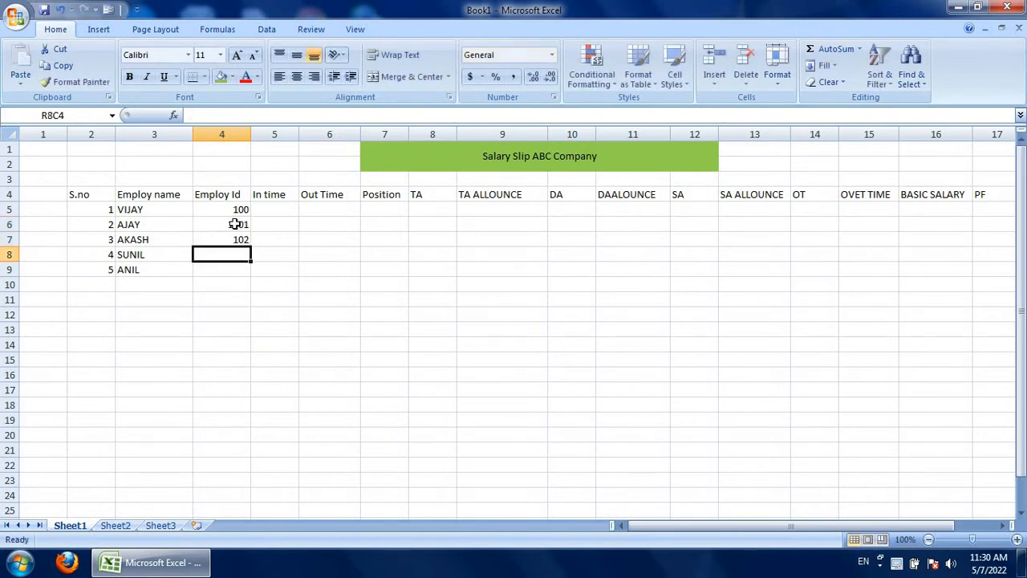
pyautogui.write('10')
pyautogui.press('Return')
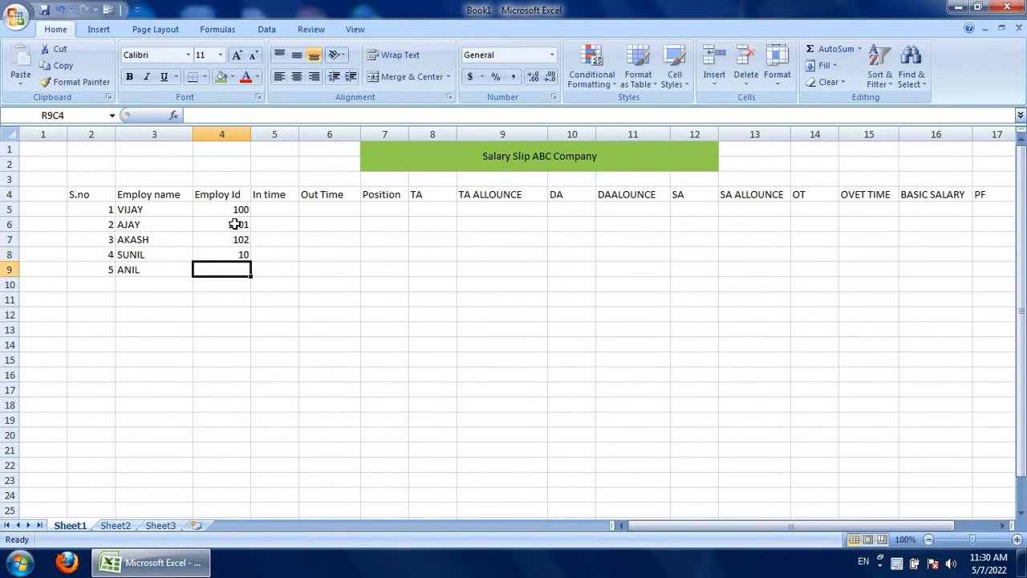
pyautogui.press('Up')
pyautogui.write('1')
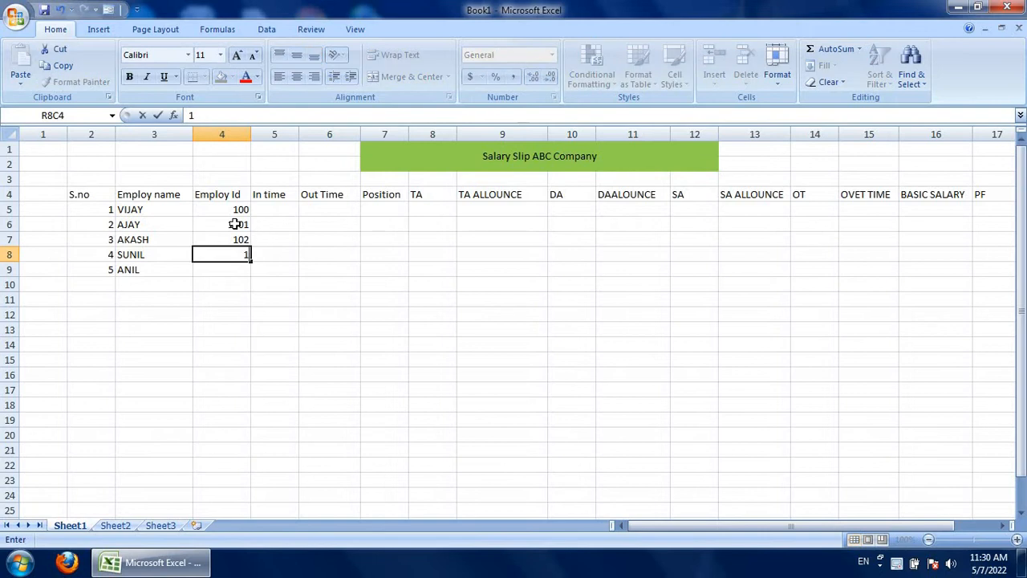
pyautogui.write('03')
pyautogui.press('Return')
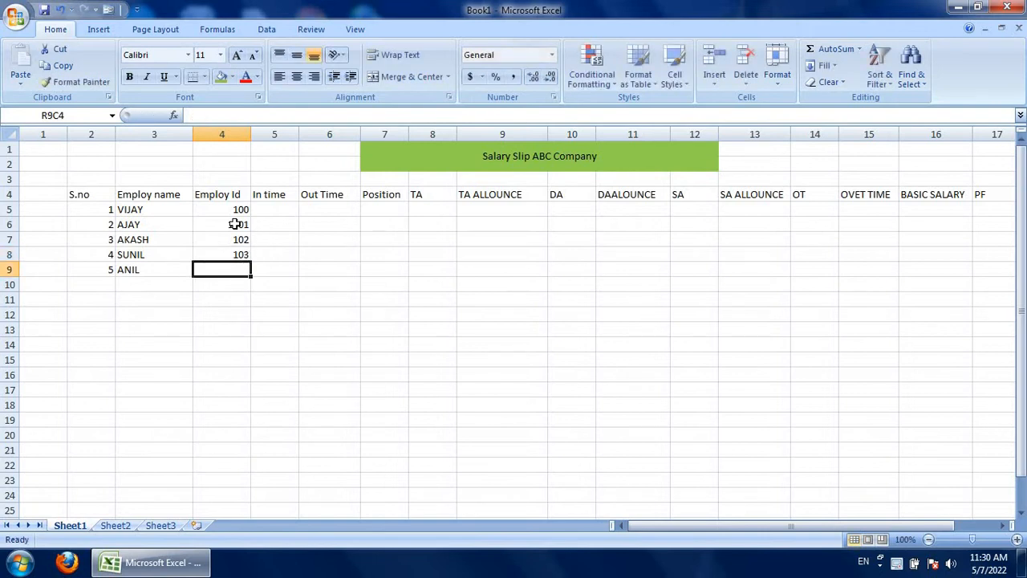
pyautogui.write('104')
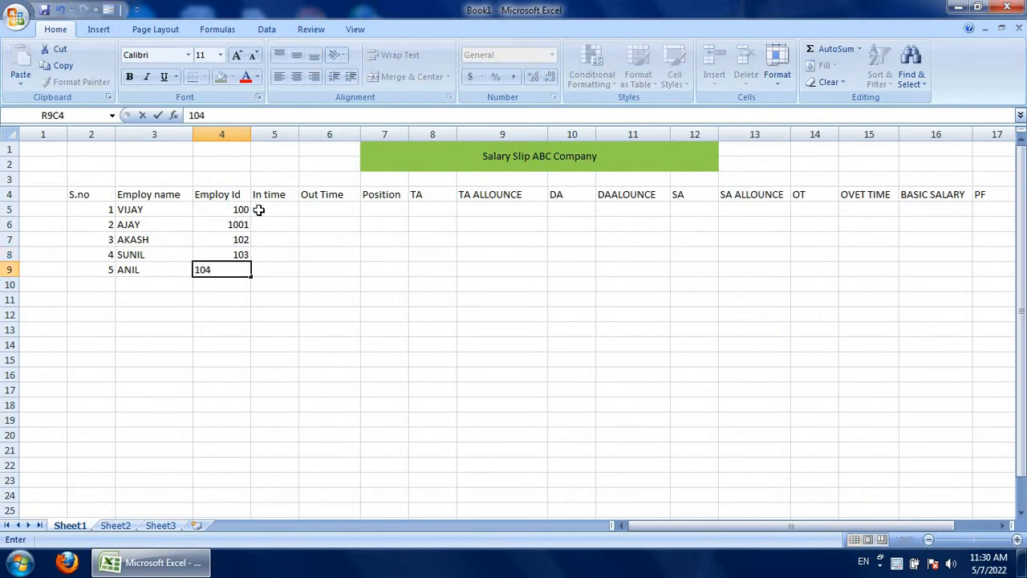
# Enter the in time 8:00 for the first employee in R5C5, under the In time header
pyautogui.click(265, 209)
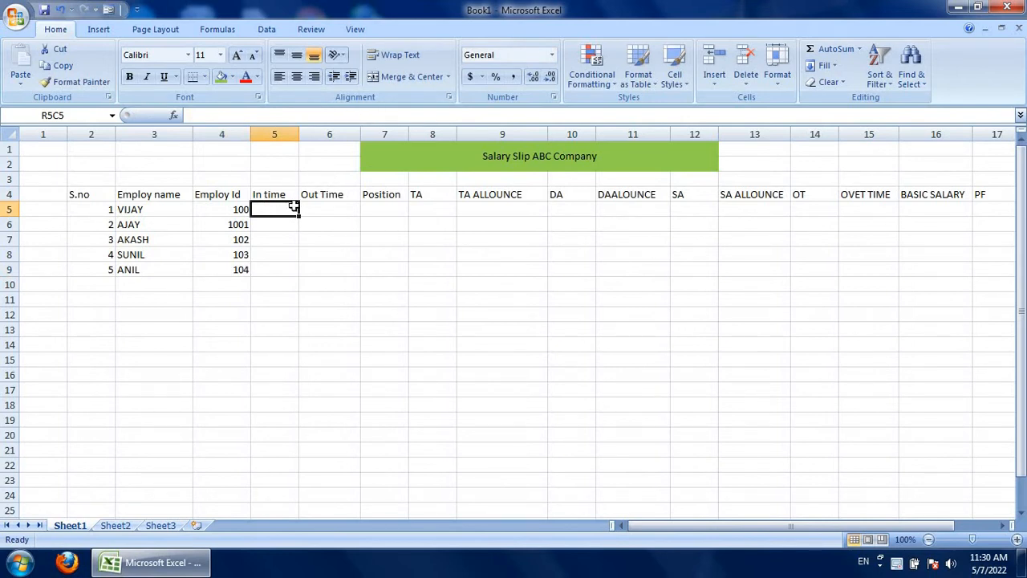
pyautogui.write('8')
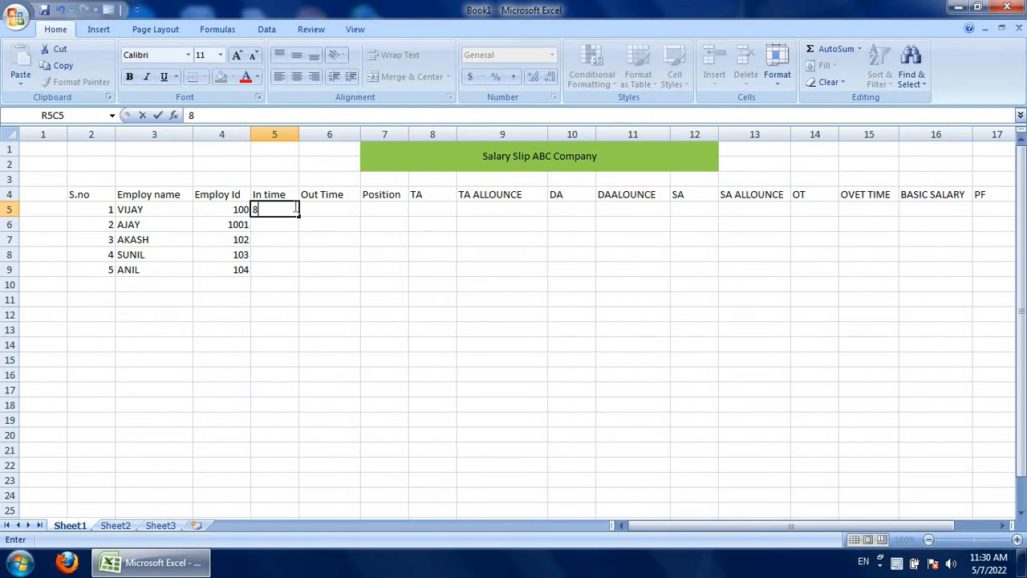
pyautogui.write(':')
pyautogui.write('4')
pyautogui.press('BackSpace')
pyautogui.write('00')
pyautogui.click(270, 224)
pyautogui.click(281, 211)
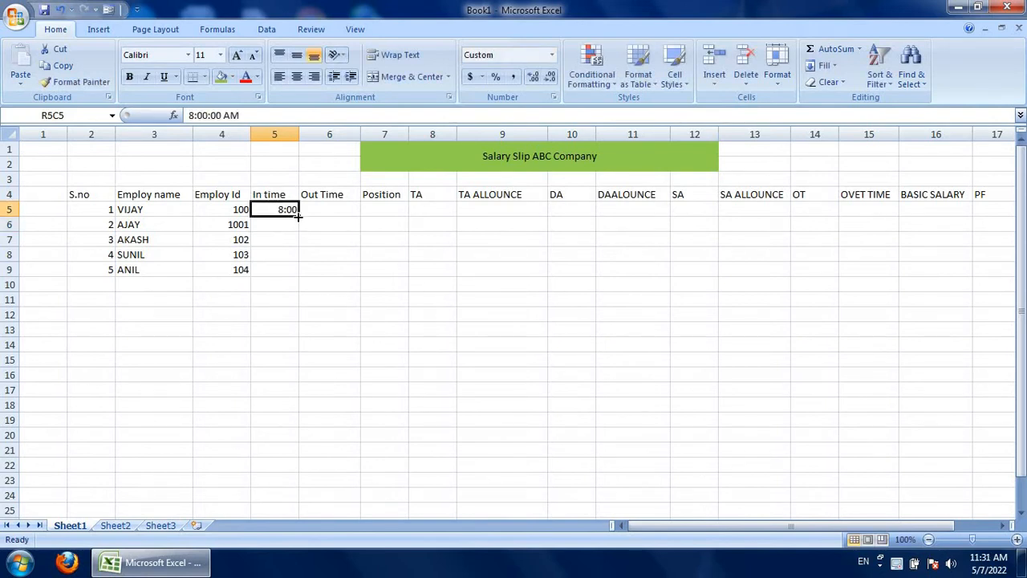
pyautogui.moveTo(298, 215); pyautogui.dragTo(306, 286)
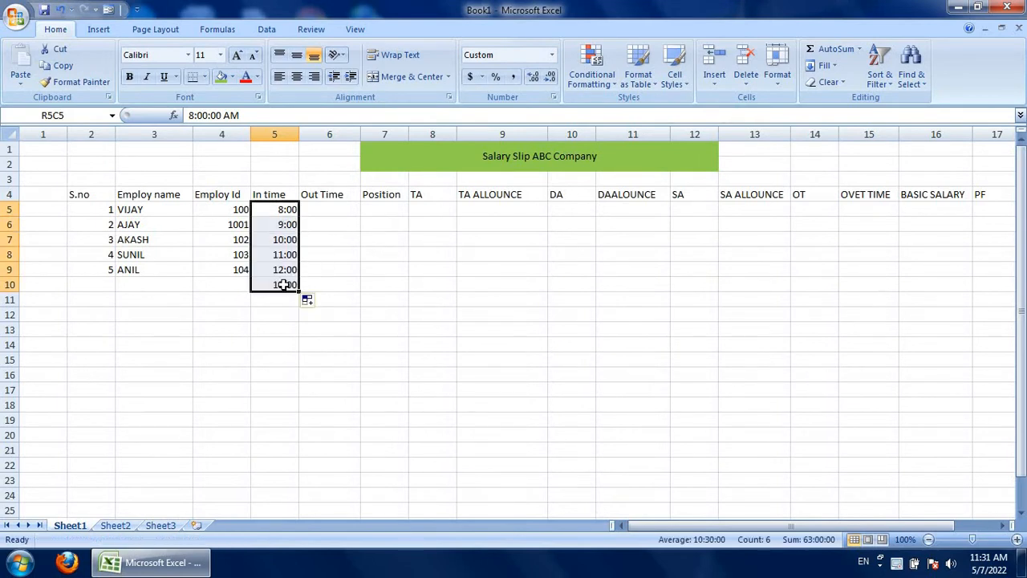
pyautogui.click(278, 284)
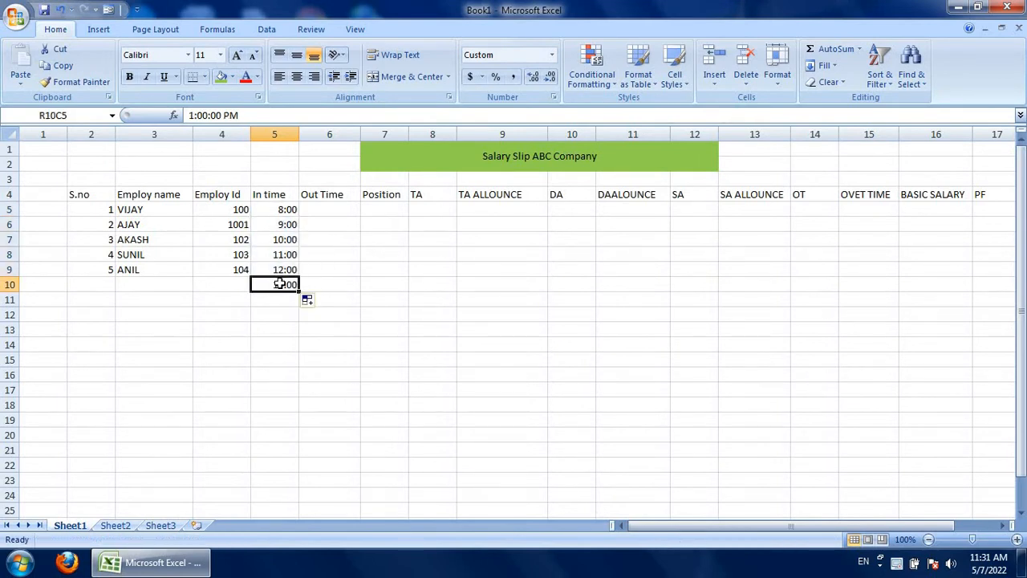
pyautogui.press('Delete')
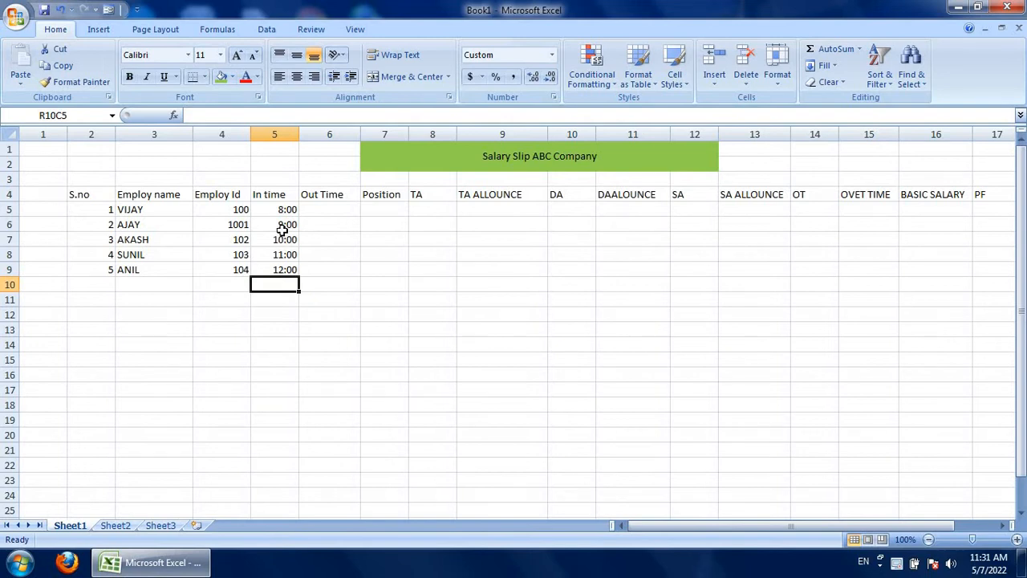
pyautogui.moveTo(286, 222); pyautogui.dragTo(291, 278)
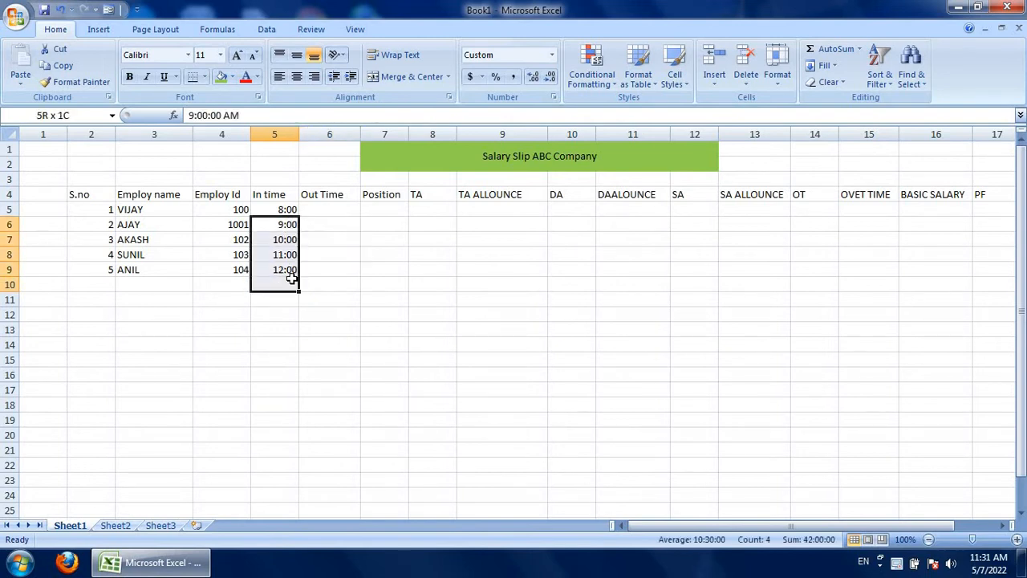
pyautogui.press('Delete')
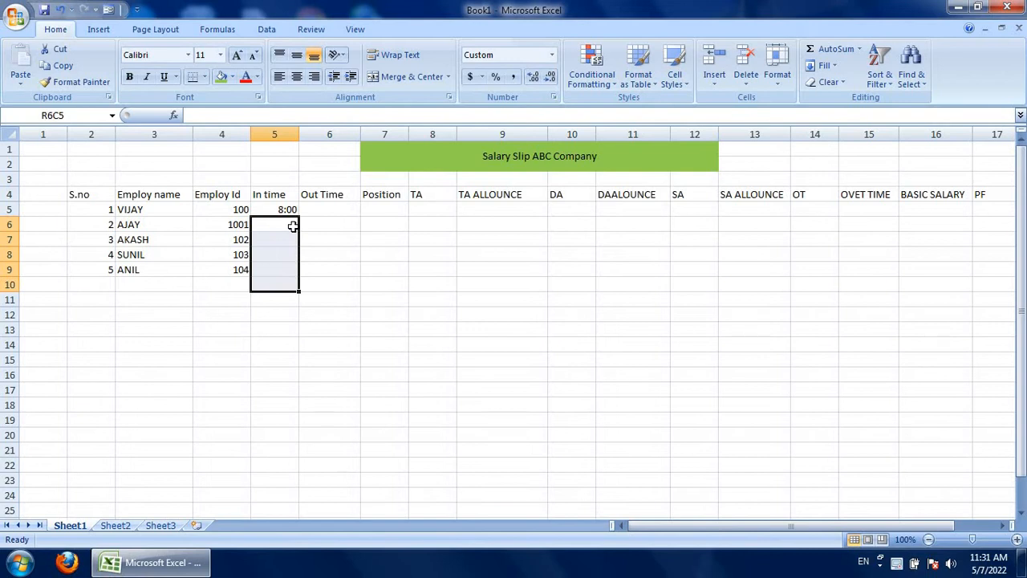
# Enter the in time 8:00 for the second and third employees in R6C5 and R7C5
pyautogui.click(292, 225)
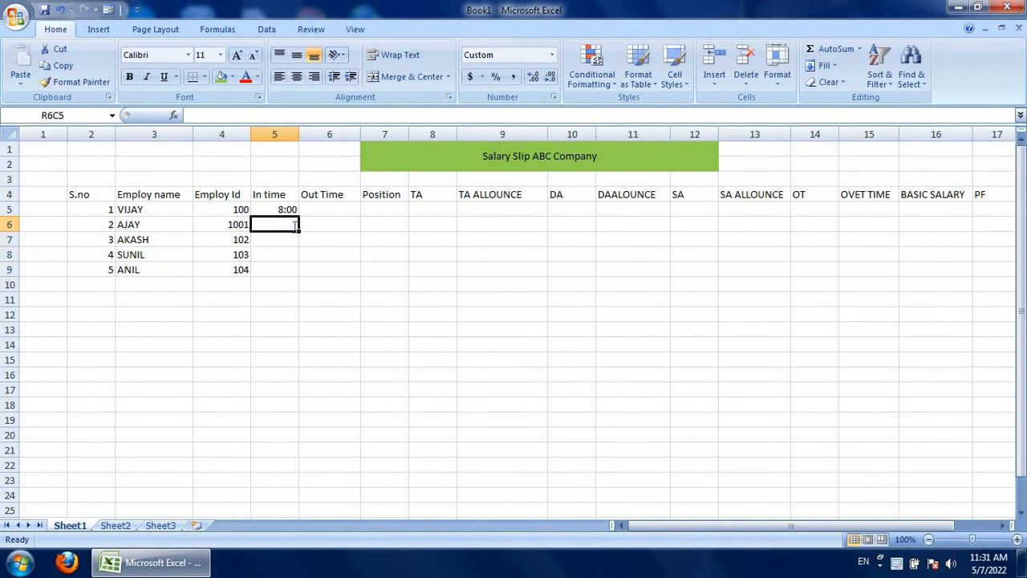
pyautogui.write('8:')
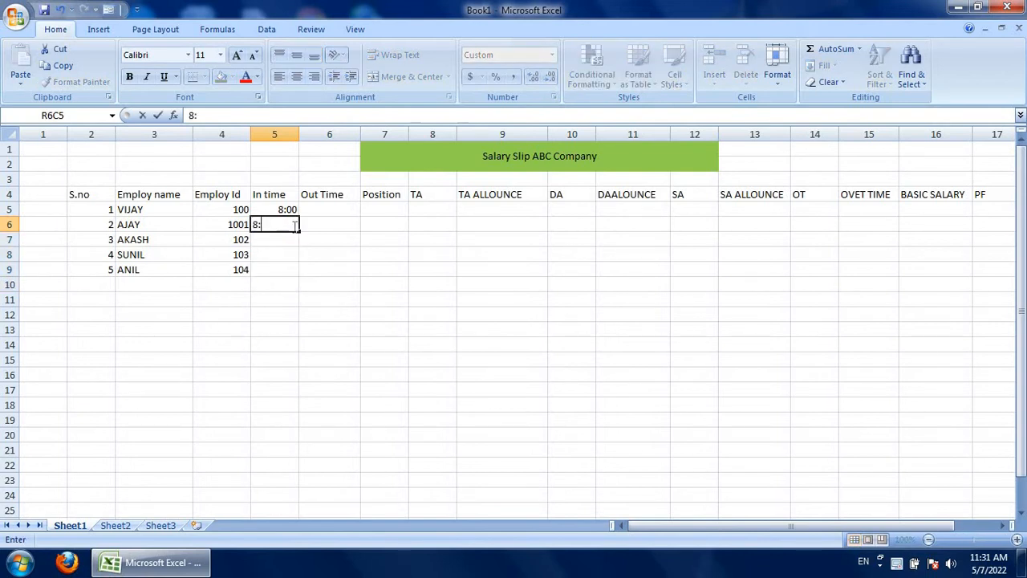
pyautogui.write('00')
pyautogui.press('Return')
pyautogui.write('8')
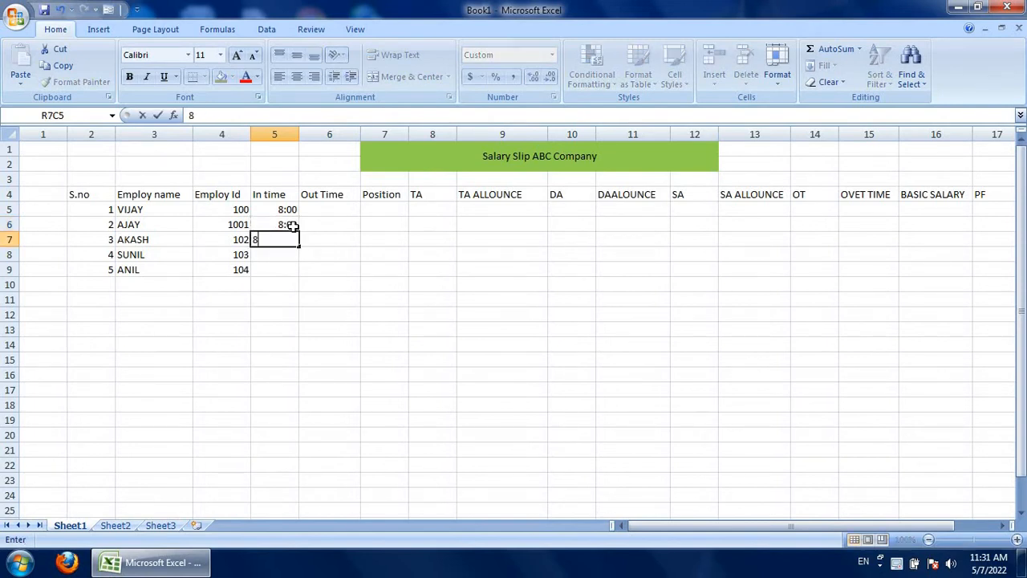
pyautogui.write(':00')
pyautogui.press('Return')
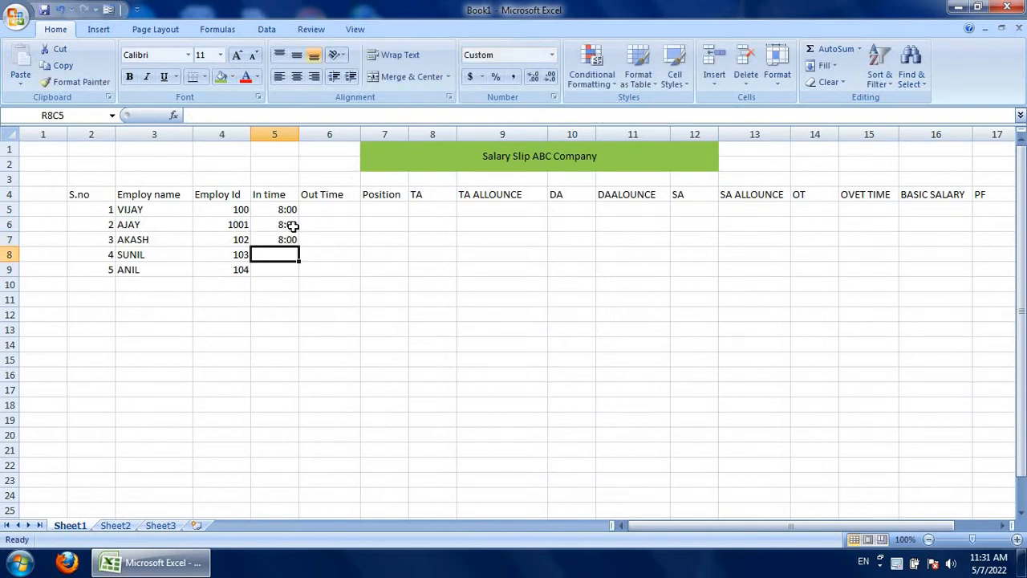
# Enter the in time 8:00 for the fourth and fifth employees in R8C5 and R9C5
pyautogui.write('8:')
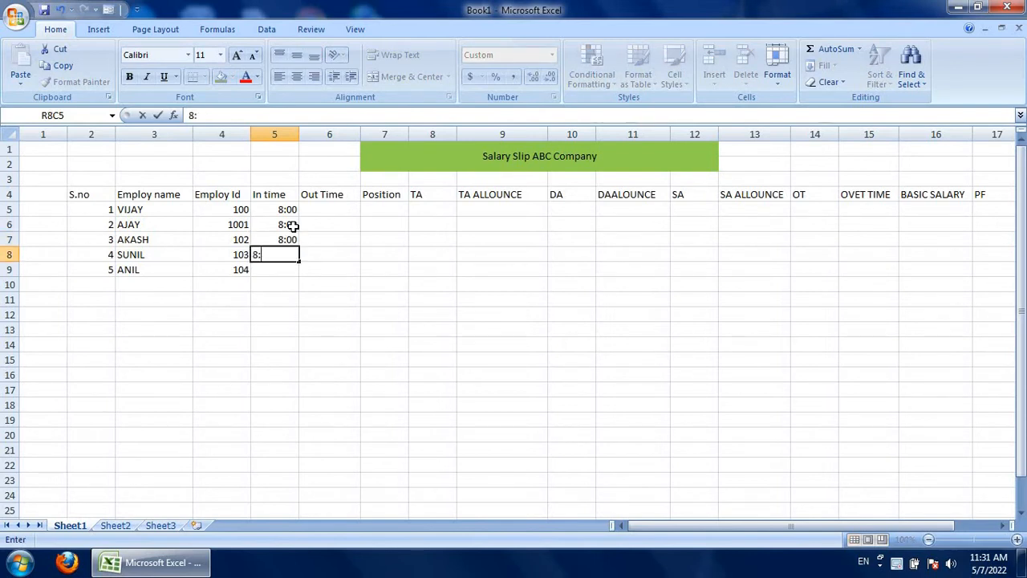
pyautogui.write('00')
pyautogui.press('Return')
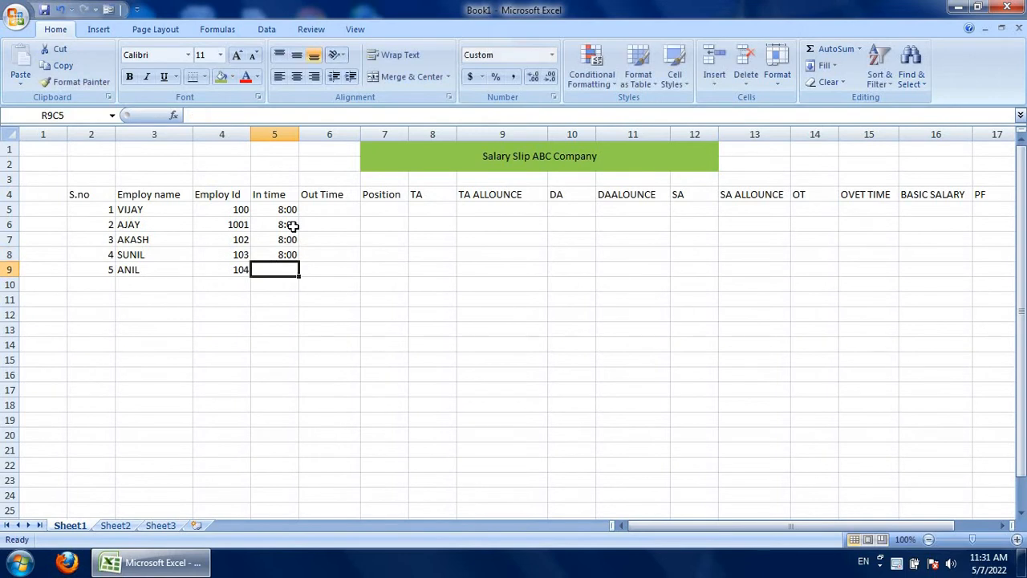
pyautogui.write(':')
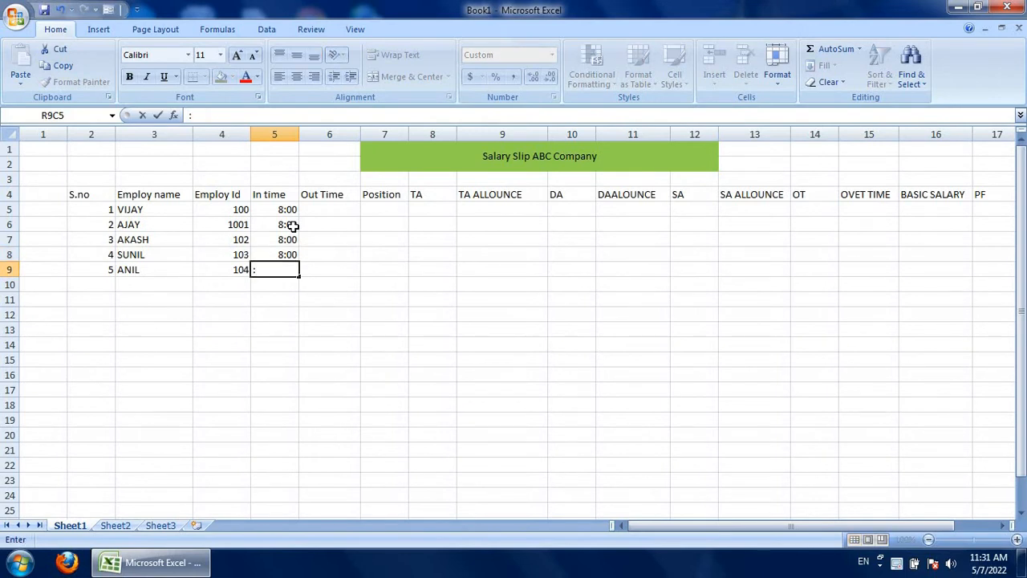
pyautogui.press('BackSpace')
pyautogui.write('8:00')
# Enter the out time 5:00 for the first and second employees in R5C6 and R6C6, under the Out Time header
pyautogui.click(342, 211)
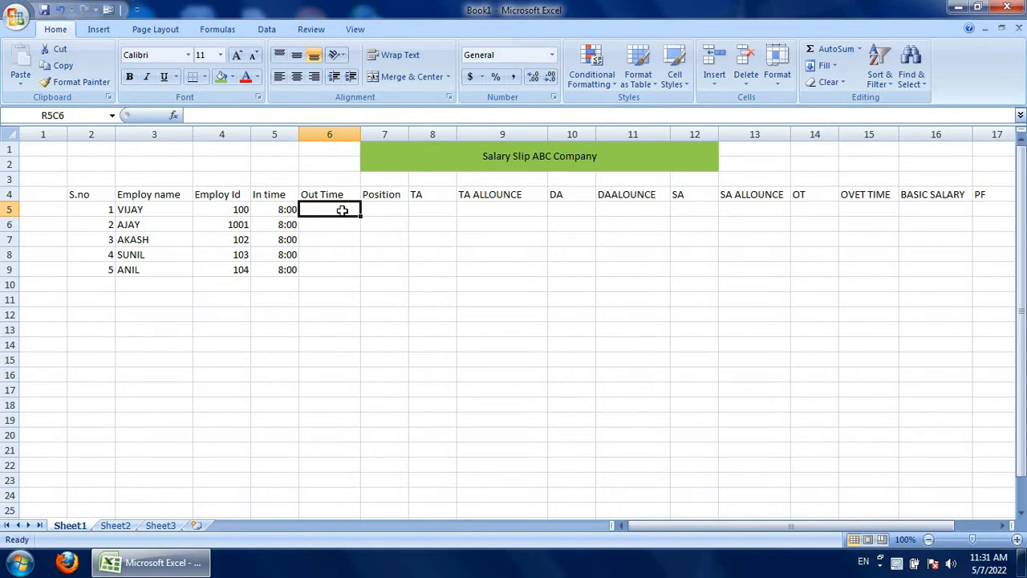
pyautogui.write('5')
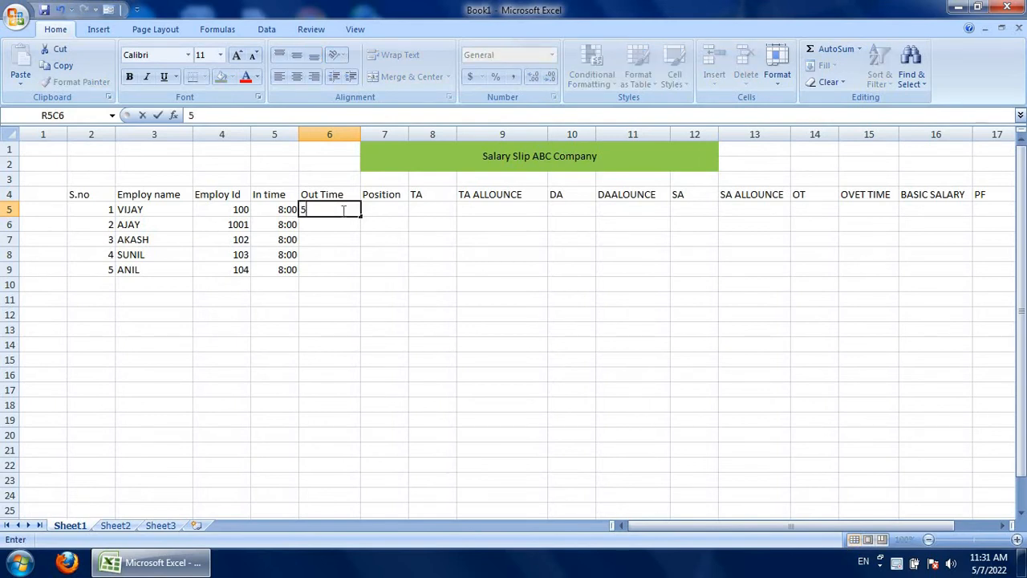
pyautogui.write(':00')
pyautogui.press('Return')
pyautogui.write('5')
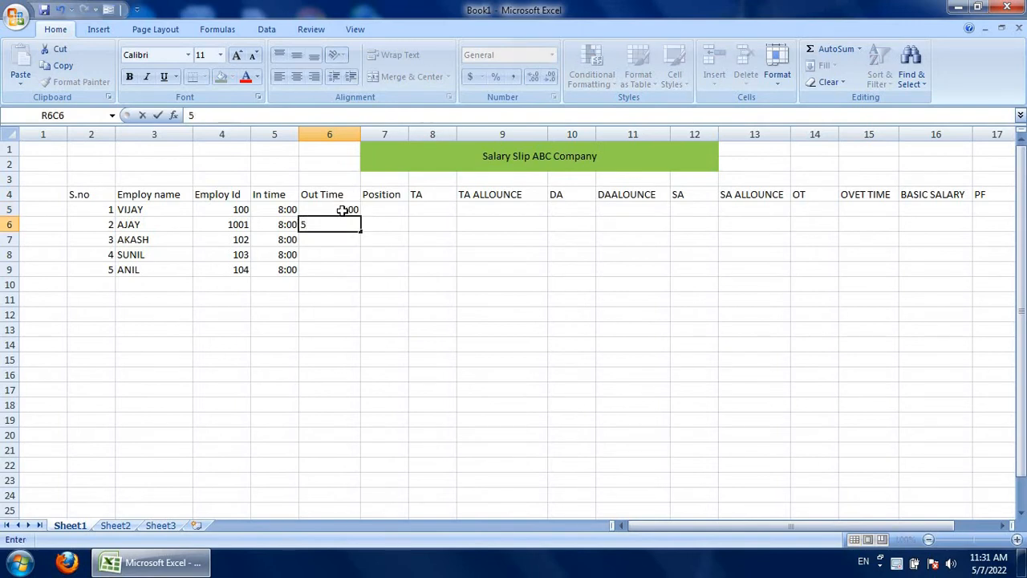
pyautogui.write(':00')
pyautogui.press('Return')
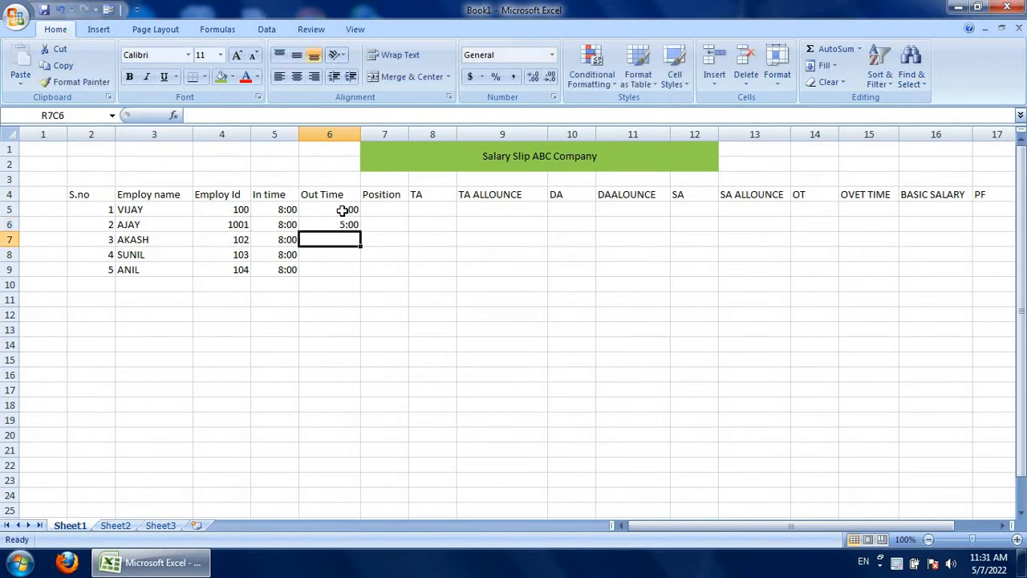
# Enter the out time 5:00 for the third, fourth and fifth employees in R7C6, R8C6 and R9C6
pyautogui.write('5:00')
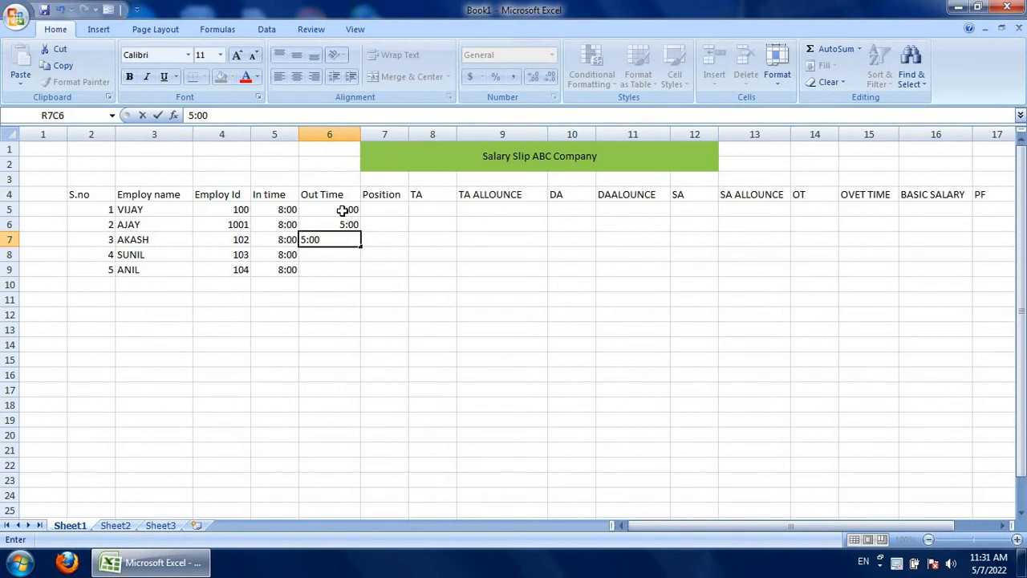
pyautogui.press('Return')
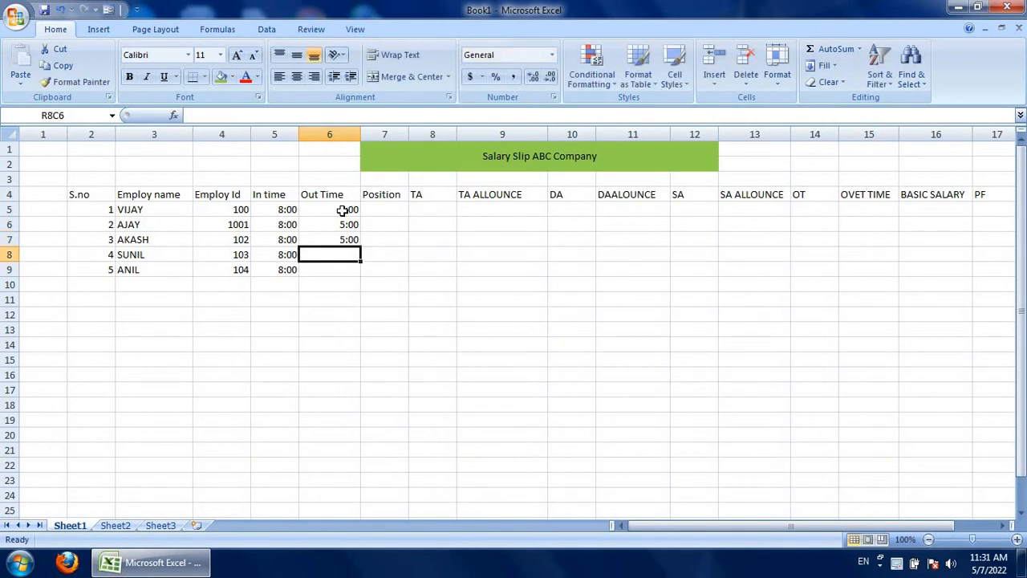
pyautogui.write(':')
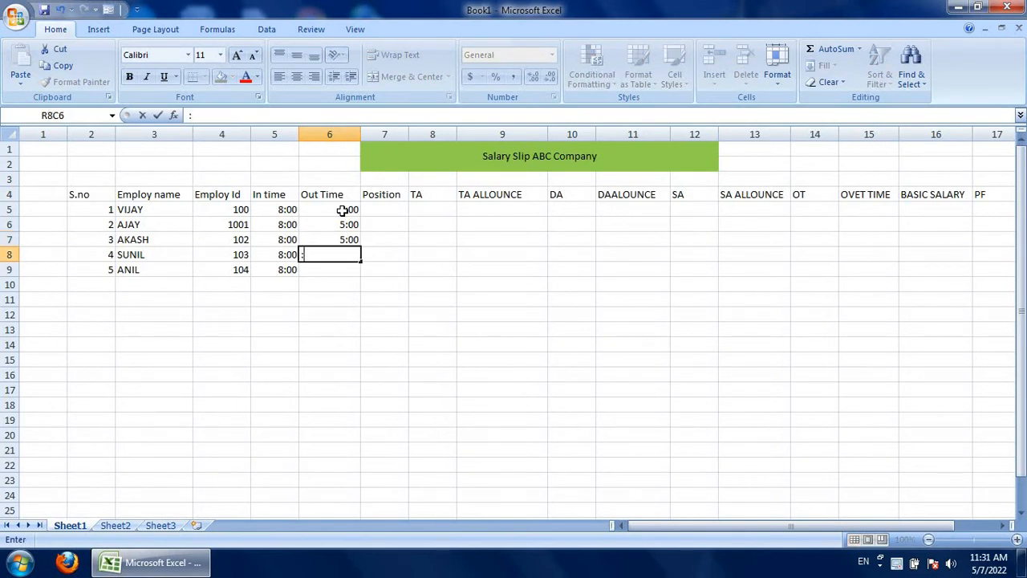
pyautogui.press('BackSpace')
pyautogui.write('5:00')
pyautogui.press('Return')
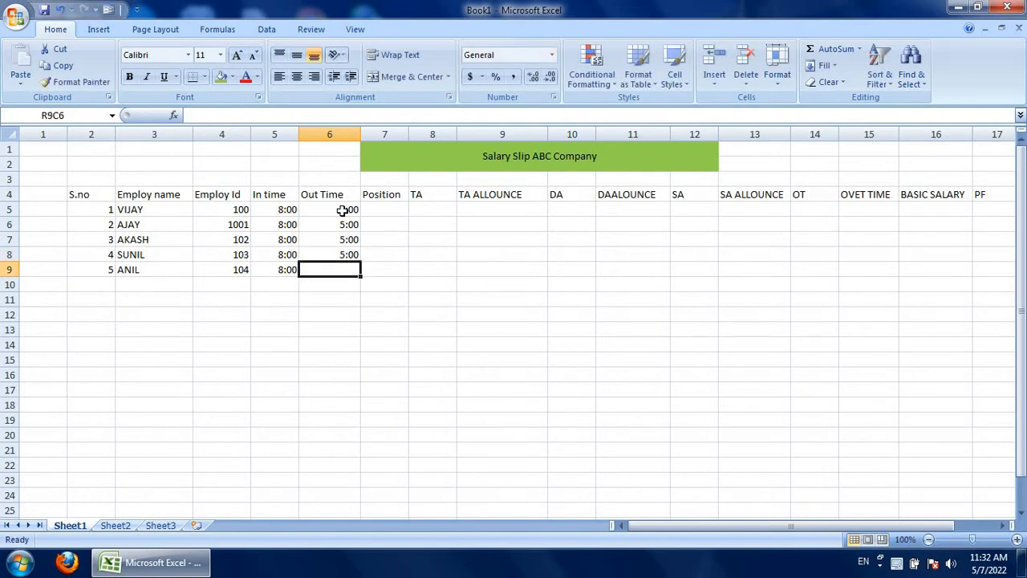
pyautogui.write('5')
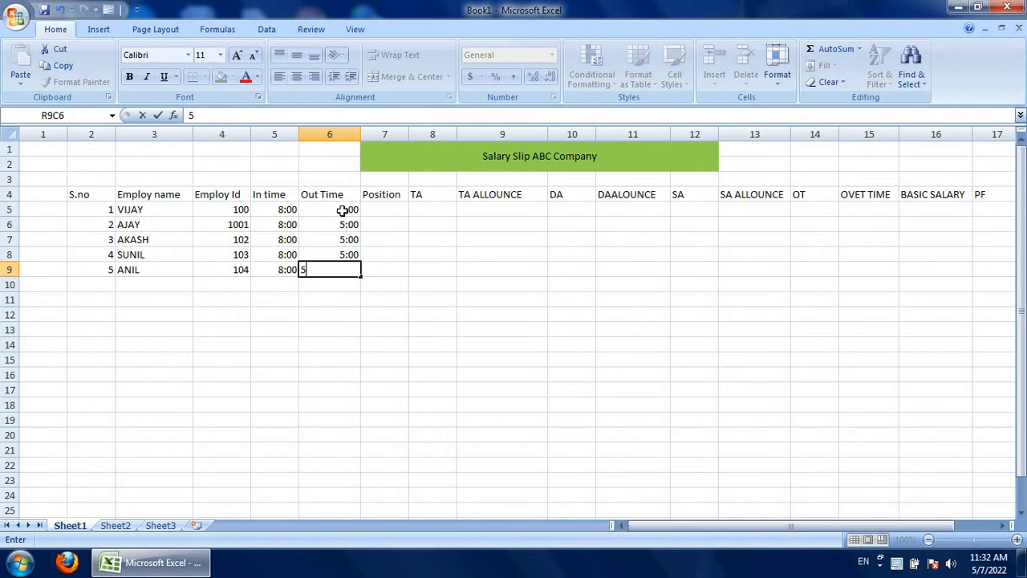
pyautogui.write(':00')
pyautogui.click(394, 266)
# Widen the Position column slightly and enter the positions CIVIL ENG in R5C7 and CARPENTER in R6C7
pyautogui.click(397, 208)
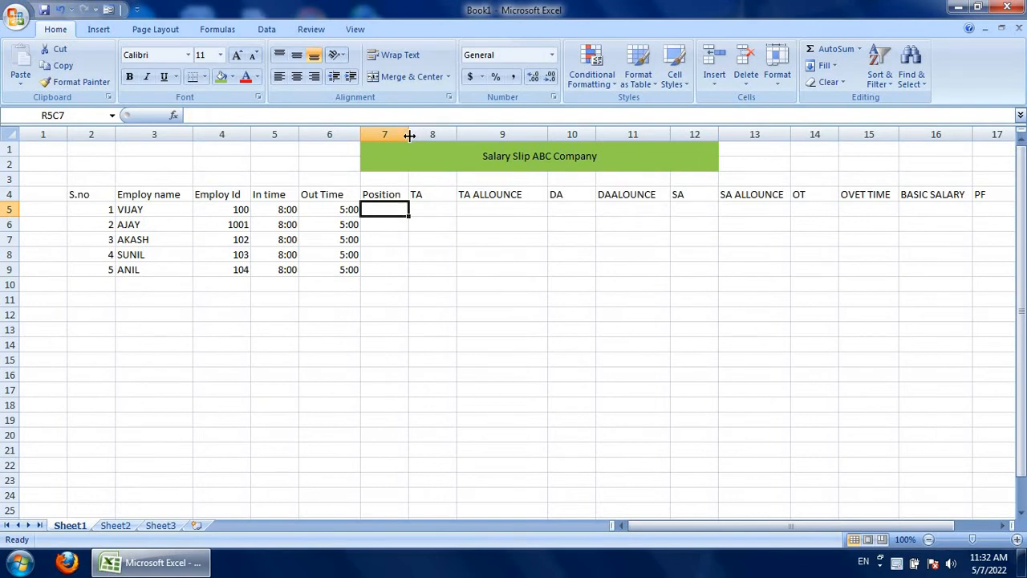
pyautogui.moveTo(408, 135); pyautogui.dragTo(420, 136)
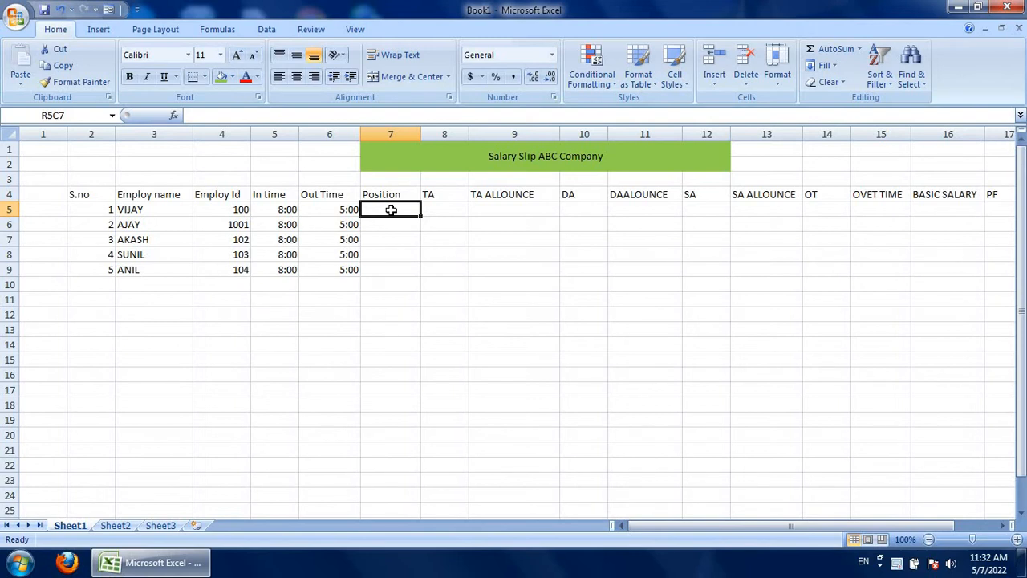
pyautogui.write('CIV')
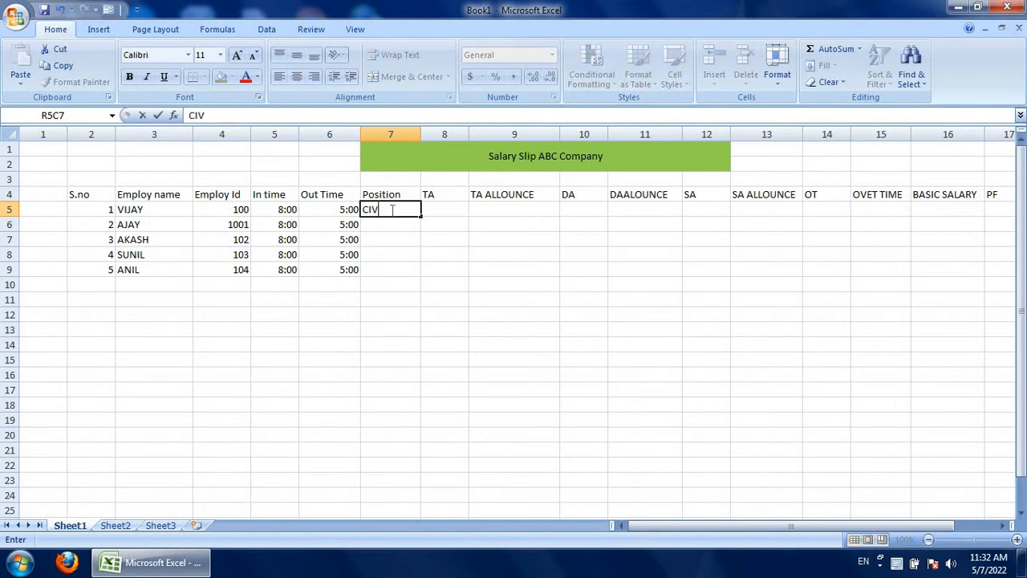
pyautogui.write('IL ENG')
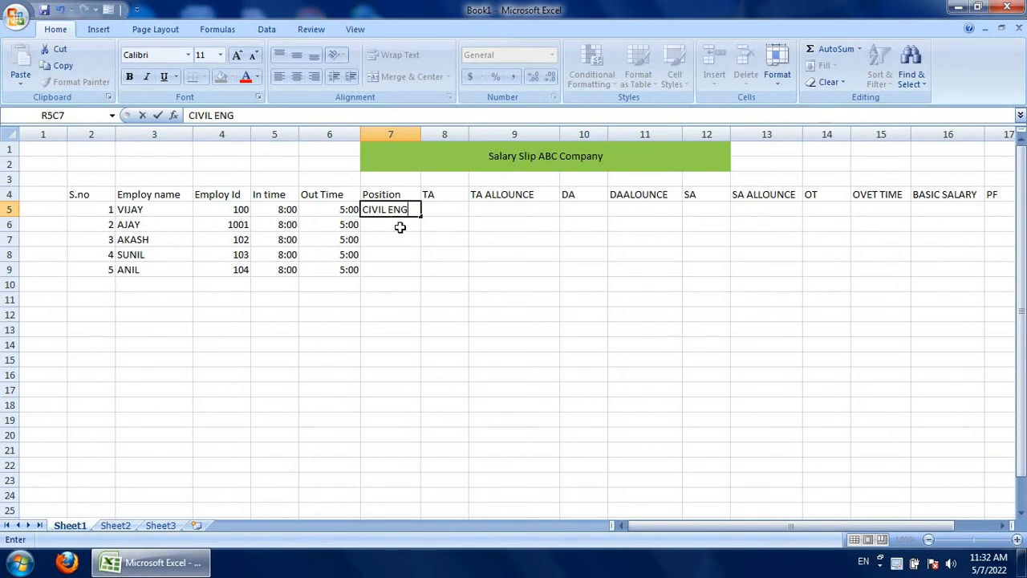
pyautogui.press('Return')
pyautogui.write('CA')
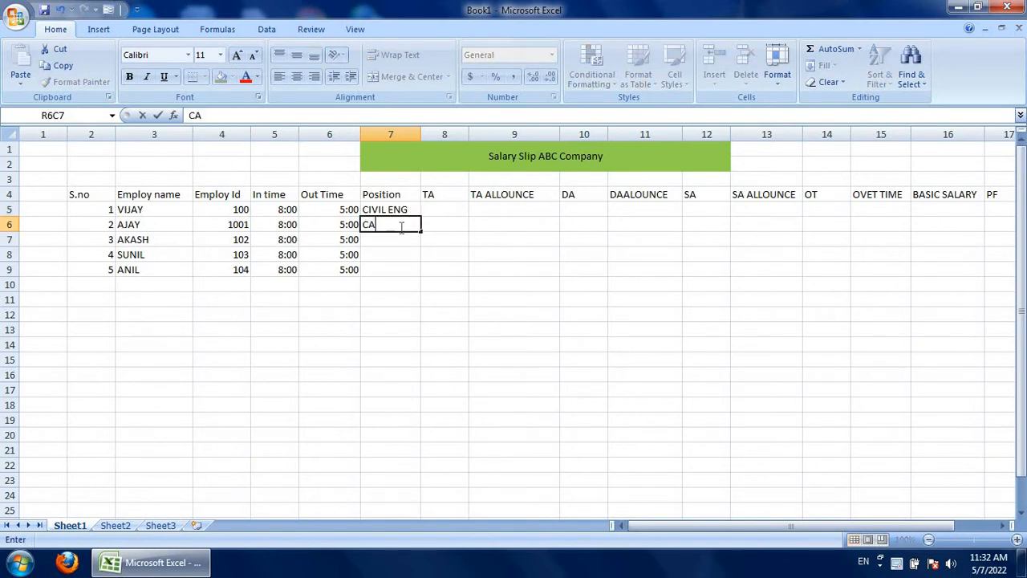
pyautogui.write('RPENTER')
pyautogui.press('Return')
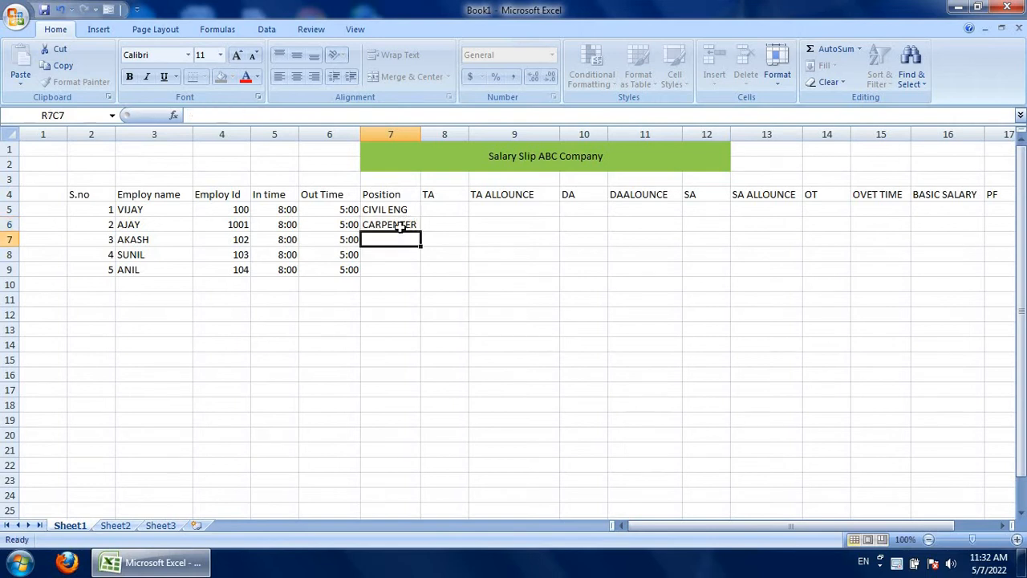
# Enter the position SUPERVISER for the third employee in R7C7
pyautogui.write('LA')
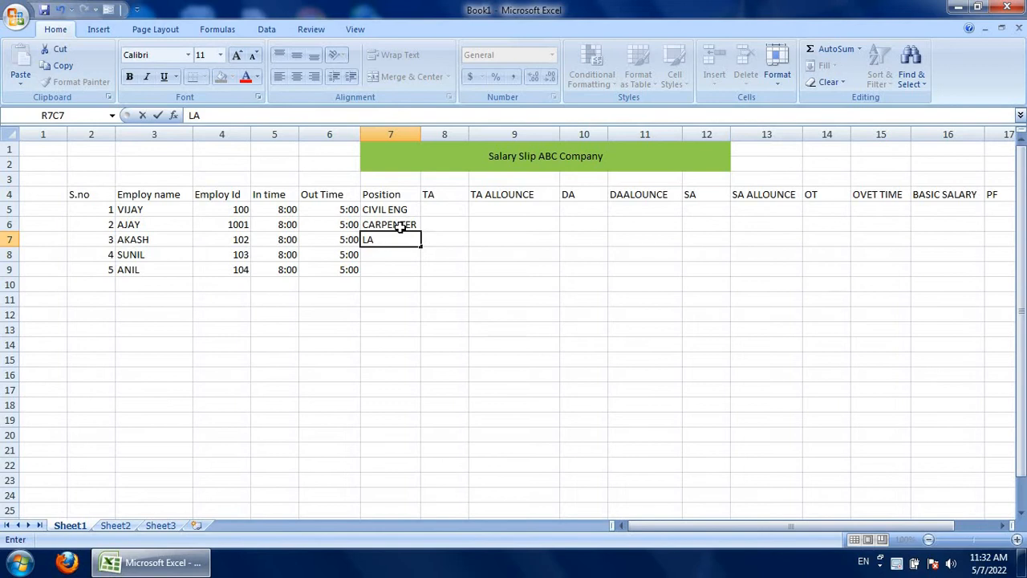
pyautogui.press('BackSpace')
pyautogui.press('BackSpace')
pyautogui.write('SUPERVISER')
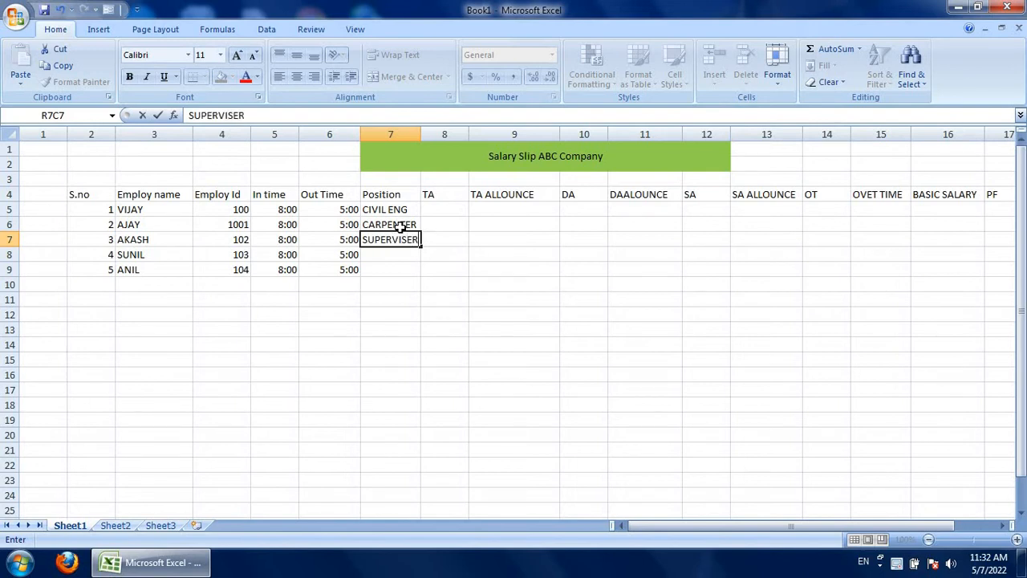
pyautogui.press('Return')
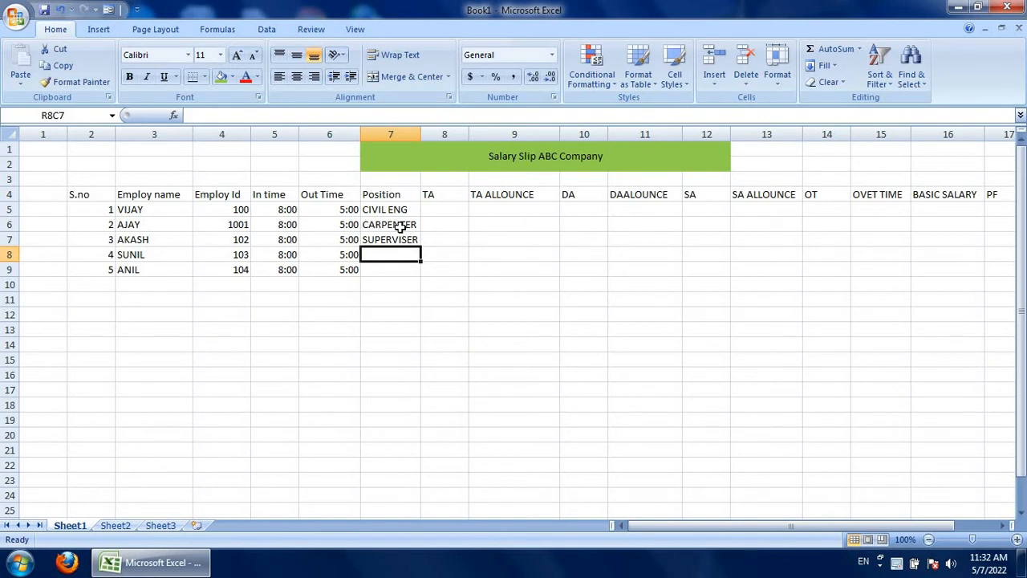
# Enter the positions MANAGER in R8C7 and ELET. ENG in R9C7 for the last two employees
pyautogui.write('MA')
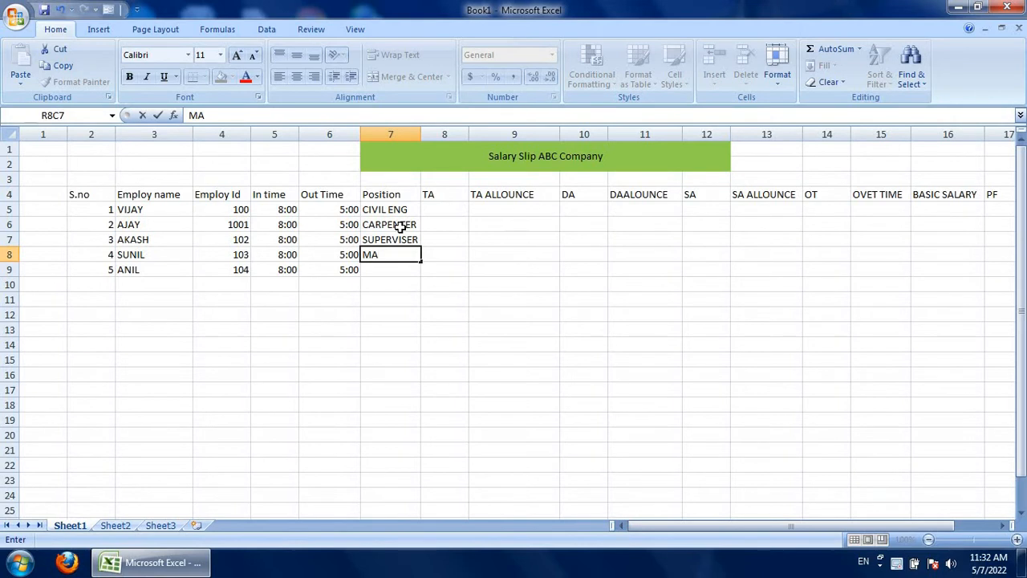
pyautogui.write('NAGER')
pyautogui.press('Return')
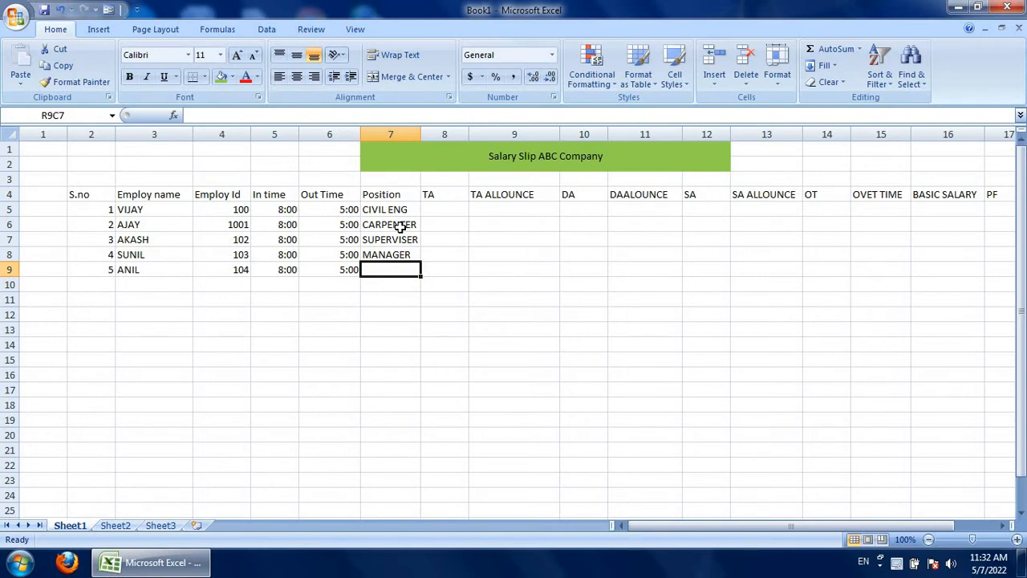
pyautogui.write('E')
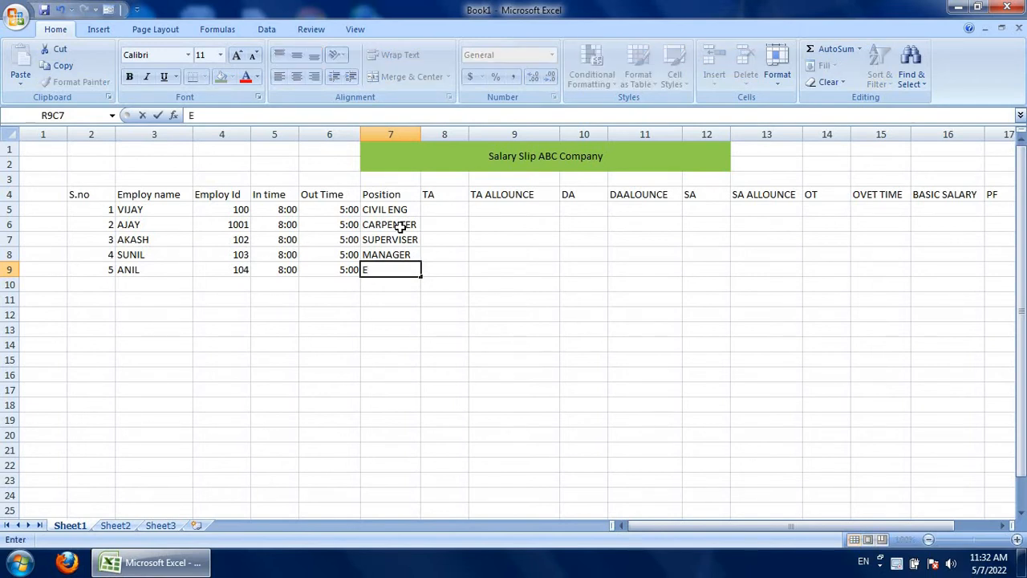
pyautogui.write('LET. ENG')
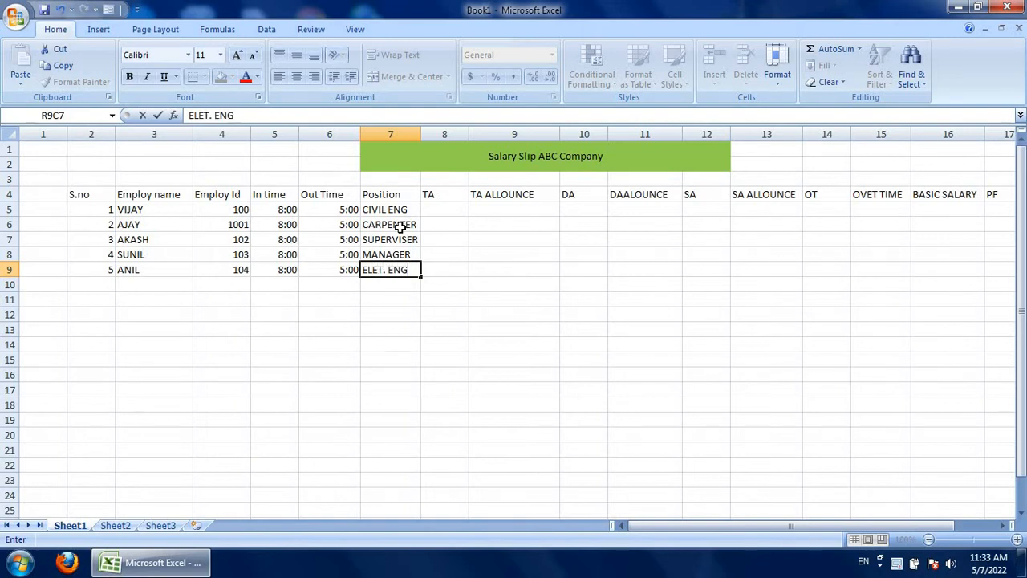
pyautogui.click(432, 327)
# Enter 9% in R5C8 under the TA header and fill it down through R9C8
pyautogui.click(445, 210)
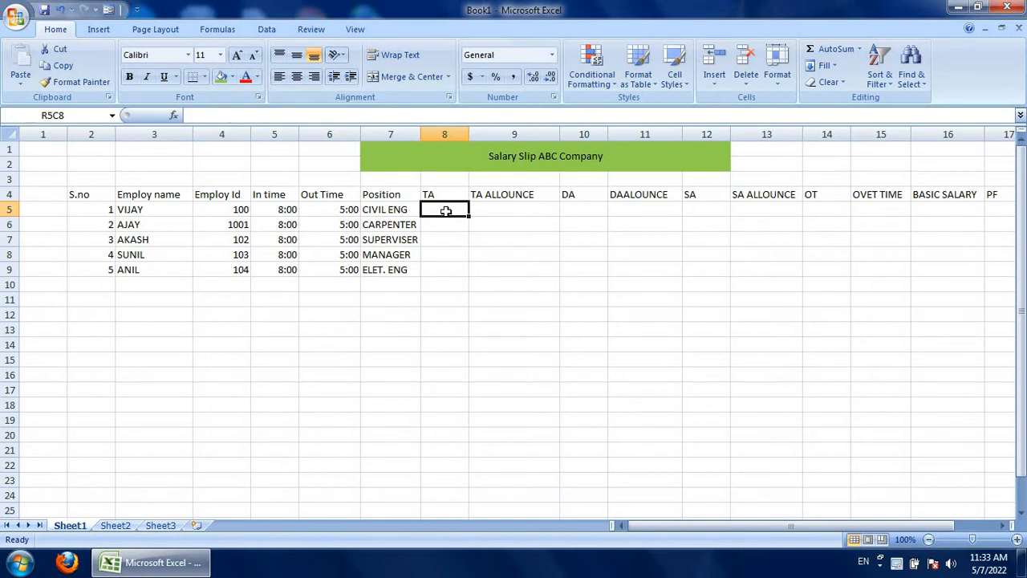
pyautogui.doubleClick(445, 210)
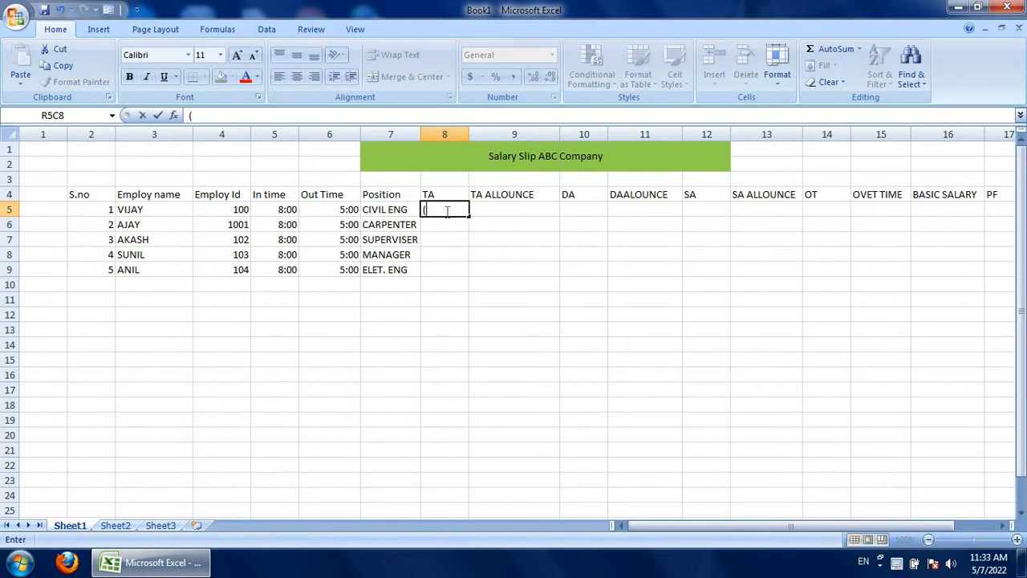
pyautogui.write('9%')
pyautogui.click(438, 225)
pyautogui.click(441, 210)
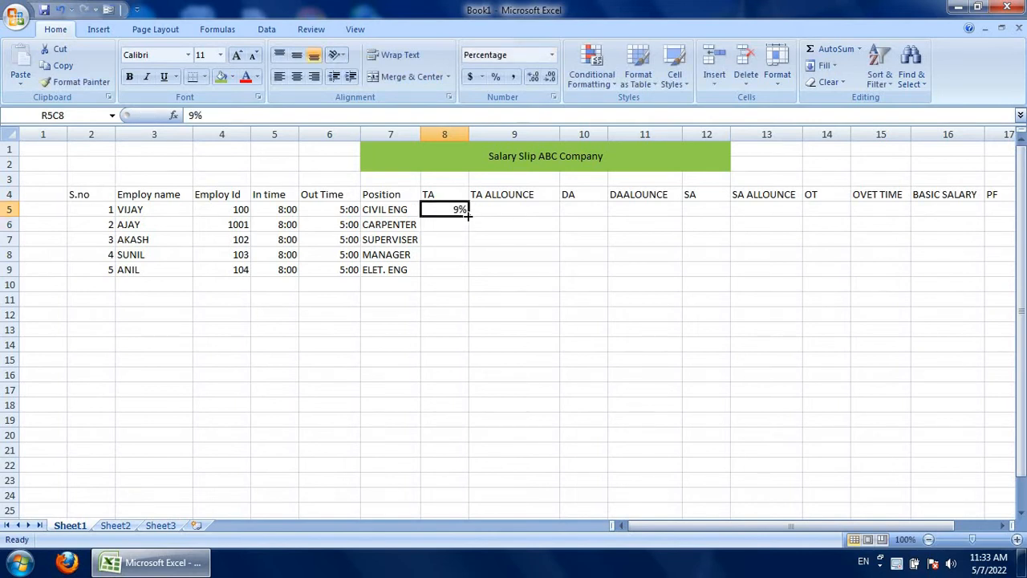
pyautogui.moveTo(469, 214); pyautogui.dragTo(471, 280)
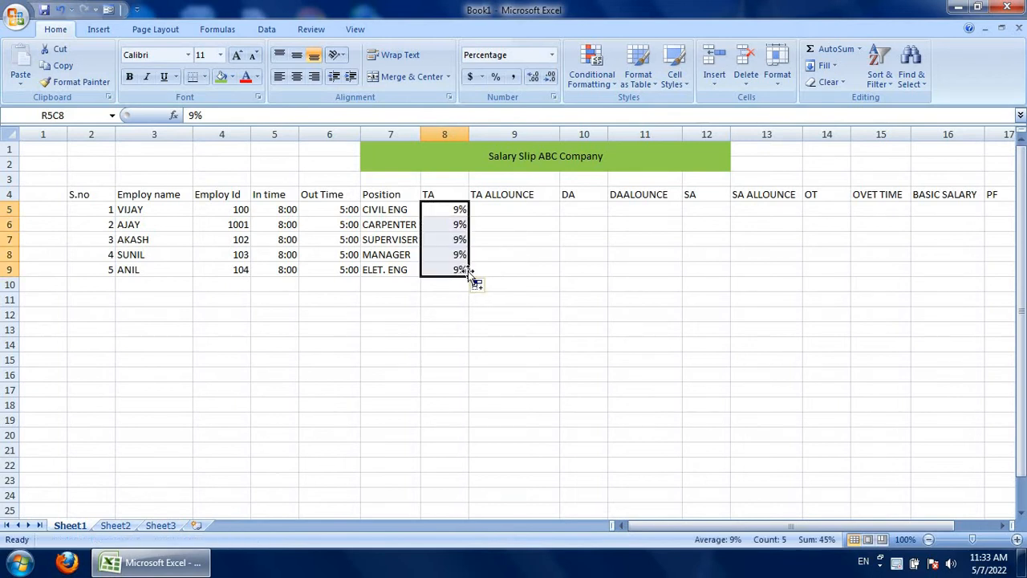
# Change the carpenter's TA rate in R6C8 to 5%
pyautogui.click(456, 228)
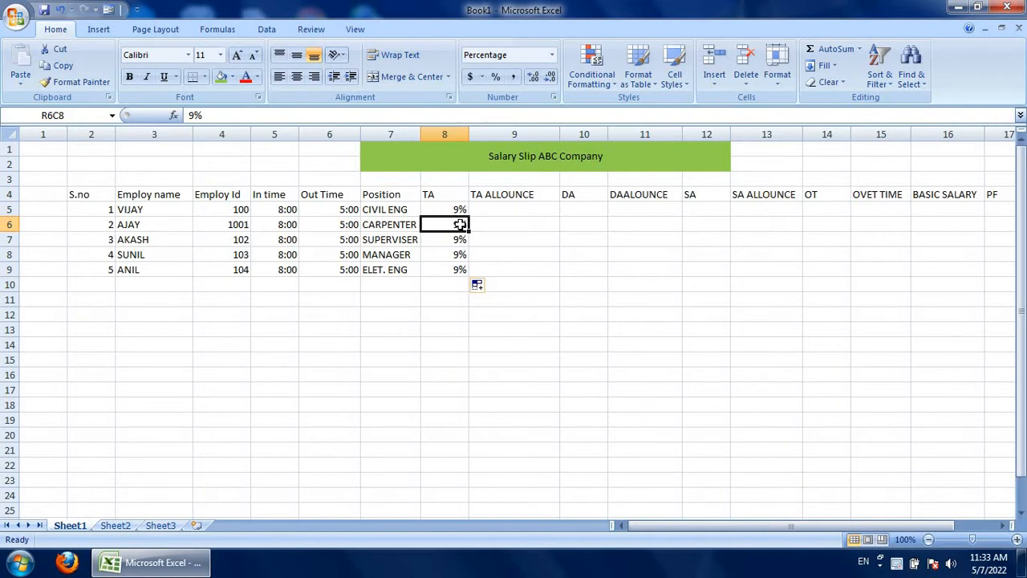
pyautogui.doubleClick(460, 225)
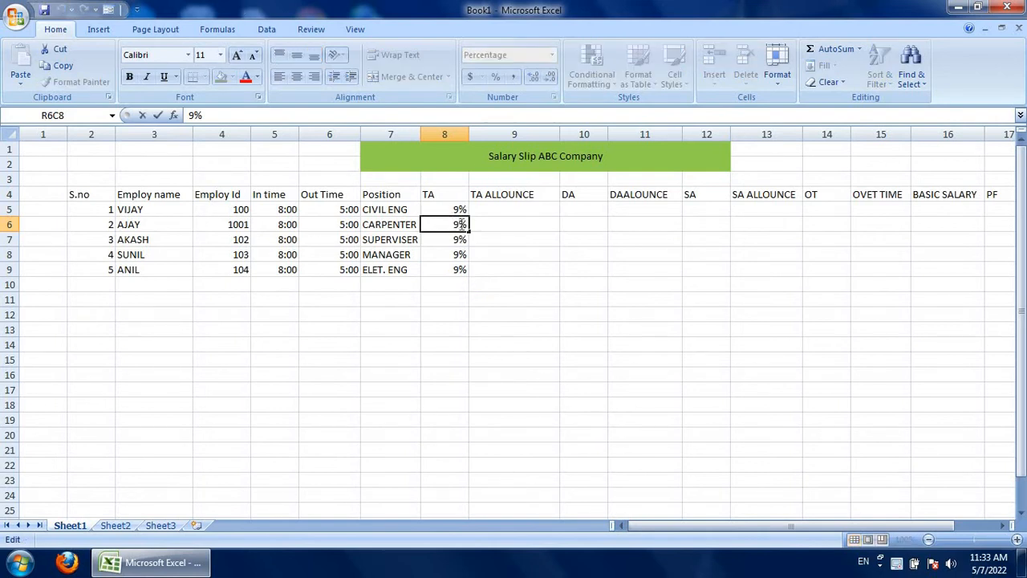
pyautogui.press('BackSpace')
pyautogui.write('5')
pyautogui.click(460, 240)
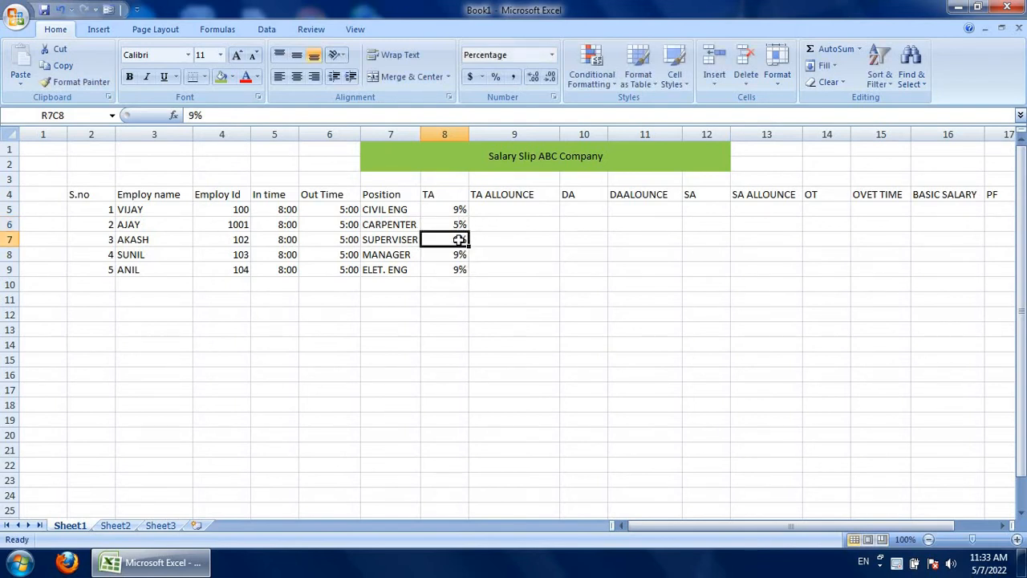
# Clear the TA rates of the last three employees in R7C8 through R9C8
pyautogui.click(518, 252)
pyautogui.click(457, 238)
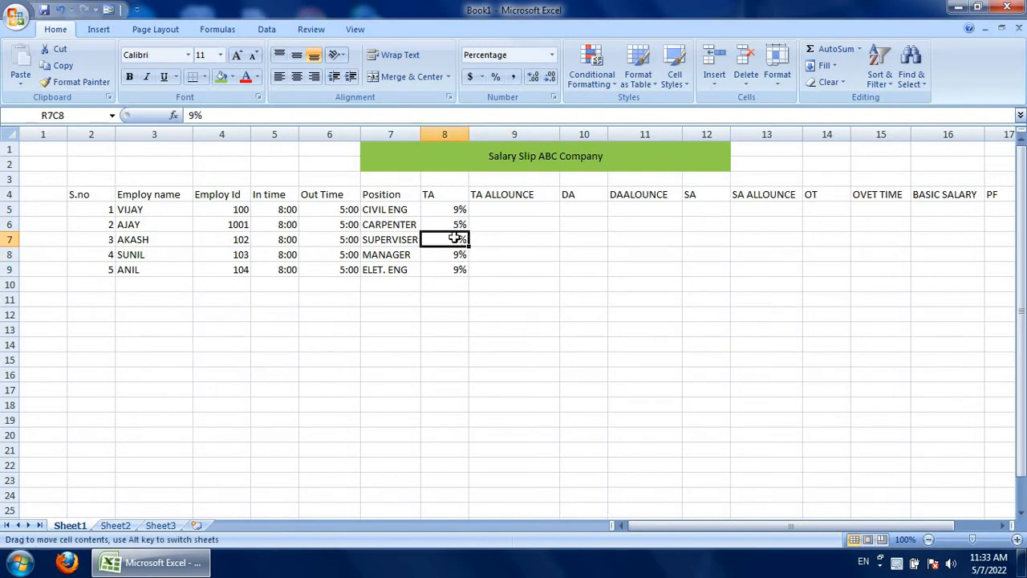
pyautogui.moveTo(455, 244); pyautogui.dragTo(457, 270)
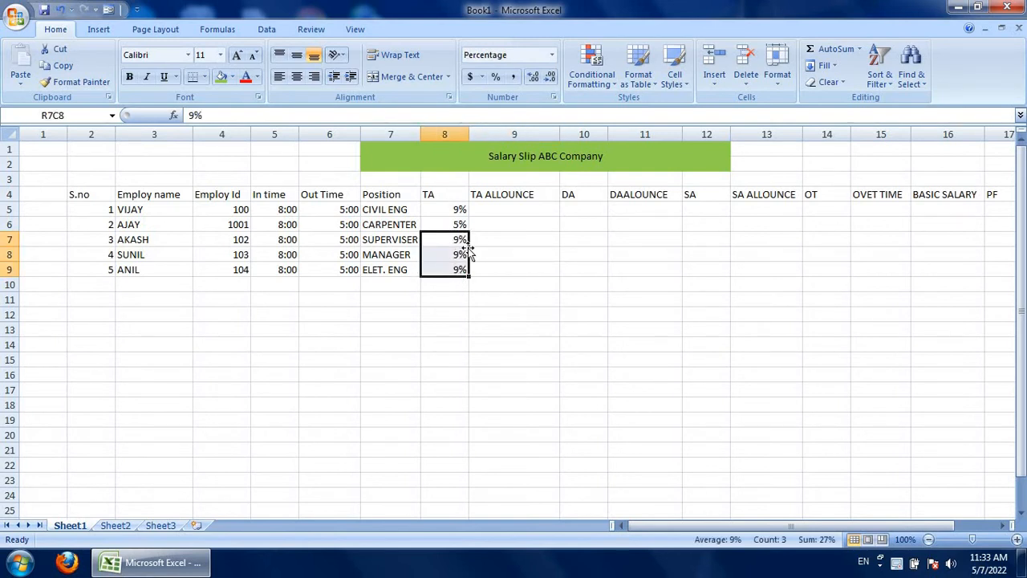
pyautogui.press('Delete')
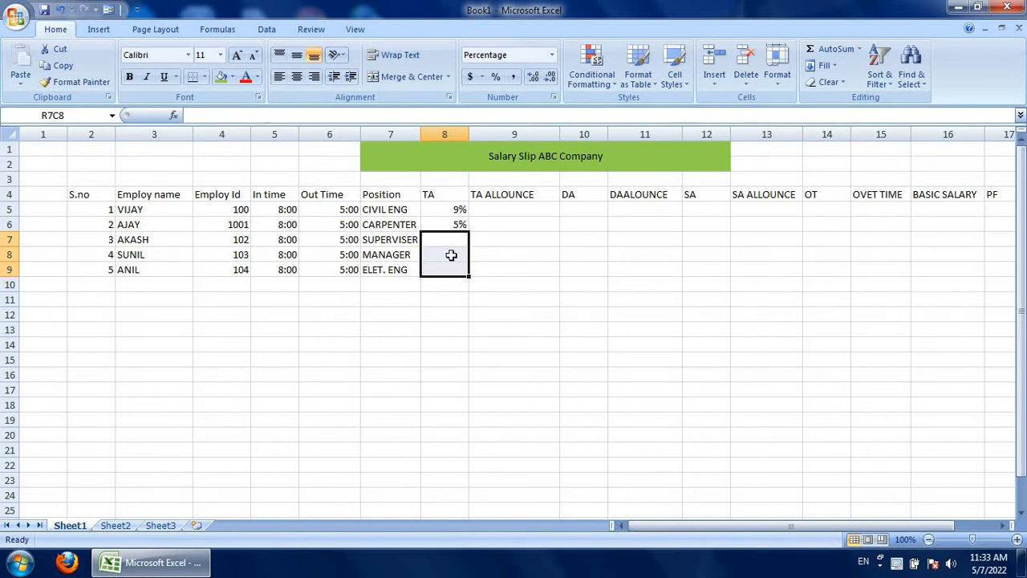
# Enter 6% as the supervisor's TA rate in R7C8
pyautogui.click(426, 314)
pyautogui.click(447, 242)
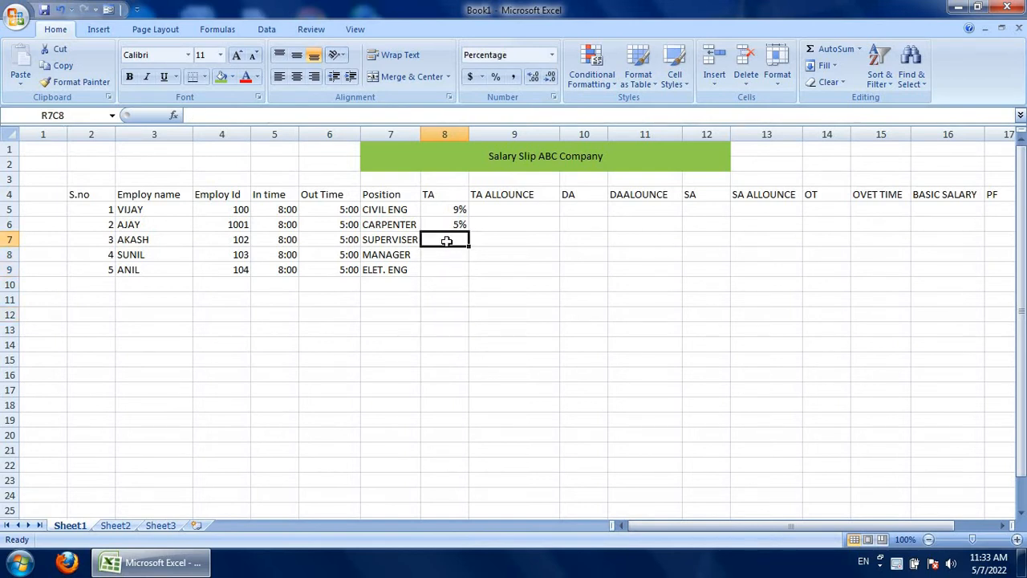
pyautogui.write('6')
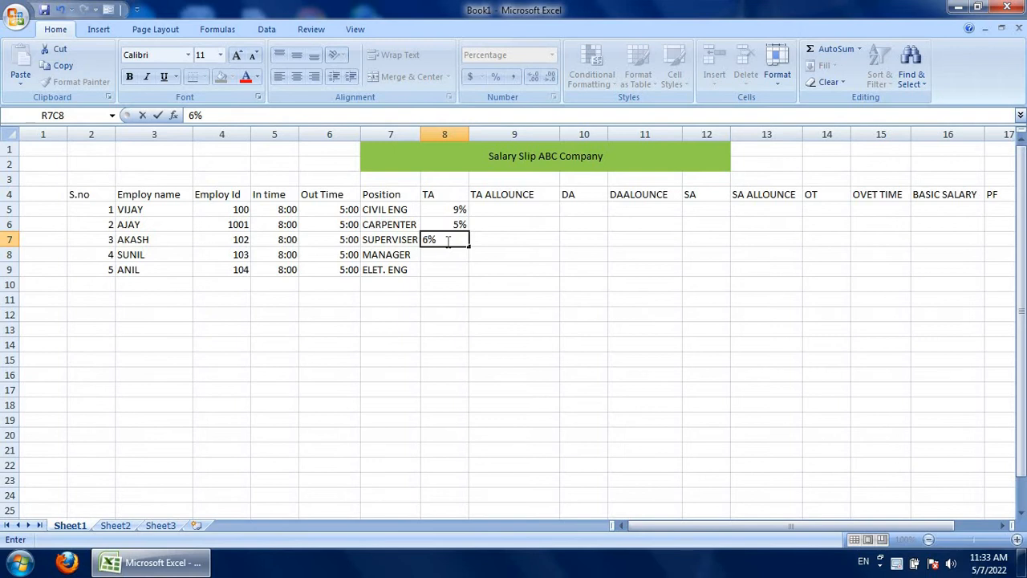
pyautogui.click(443, 257)
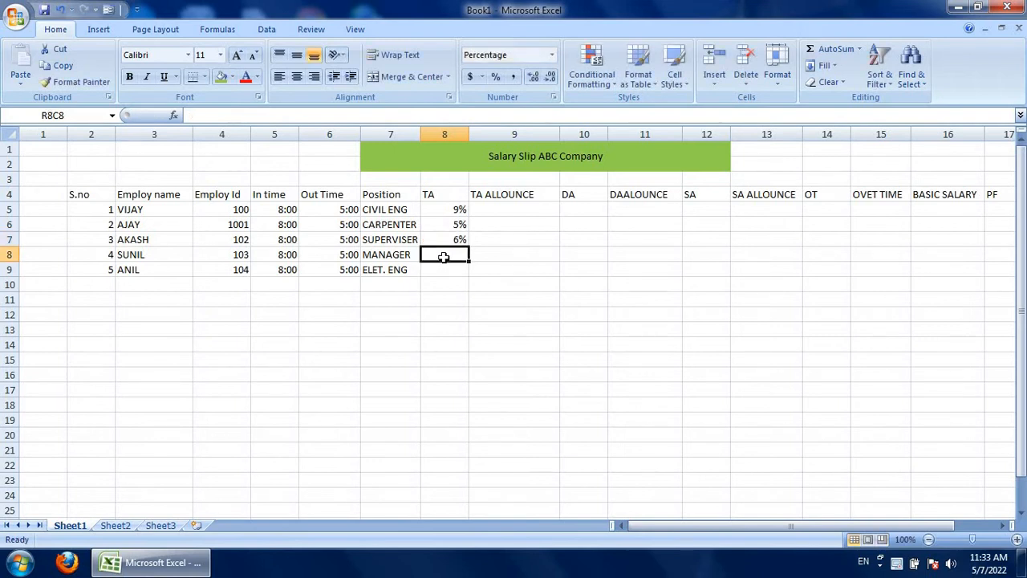
# Enter TA rates of 7% for the manager in R8C8 and 8% for the electrical engineer in R9C8
pyautogui.write('7')
pyautogui.click(450, 268)
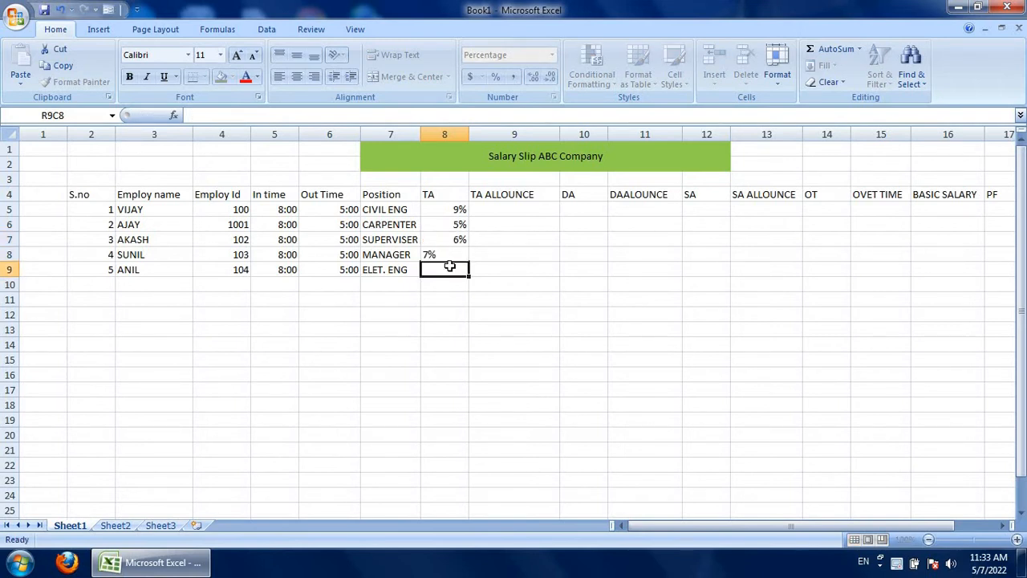
pyautogui.write('8')
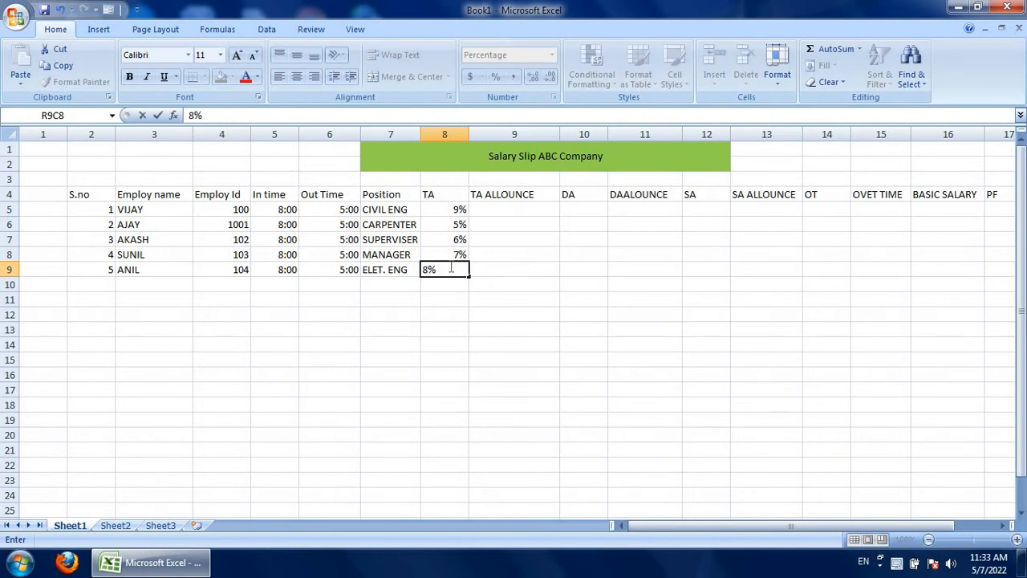
pyautogui.click(492, 210)
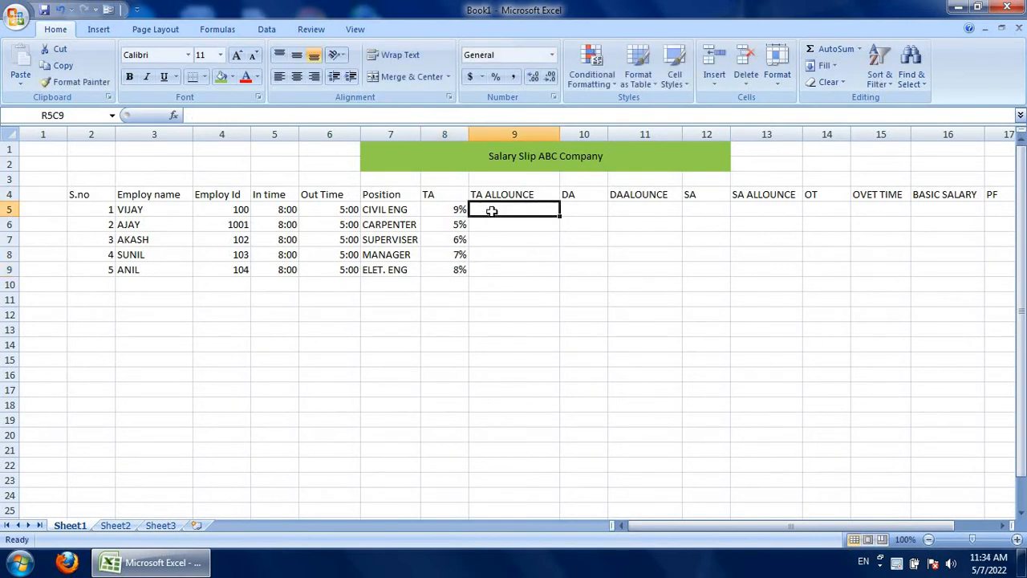
pyautogui.write('=')
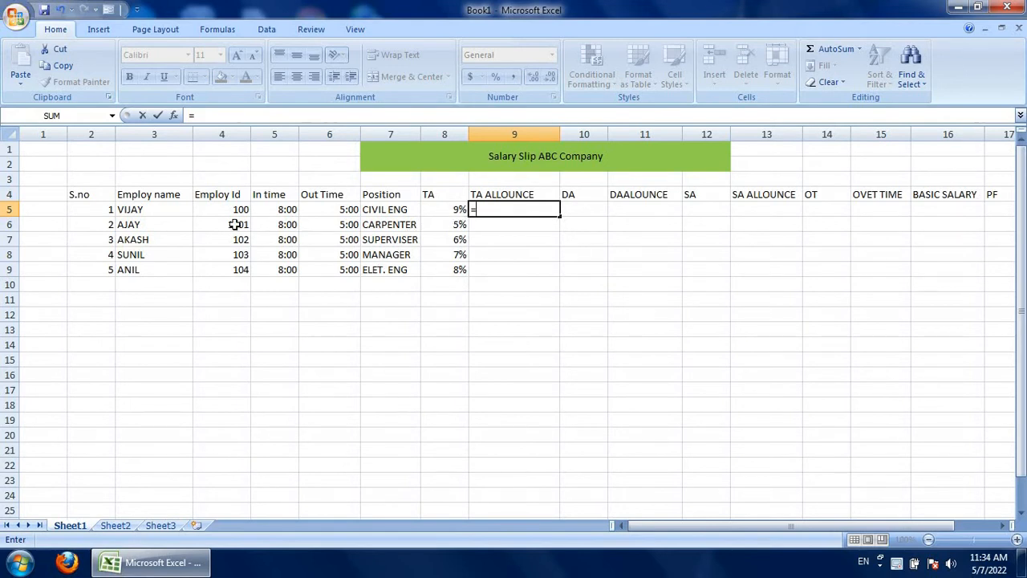
pyautogui.press('BackSpace')
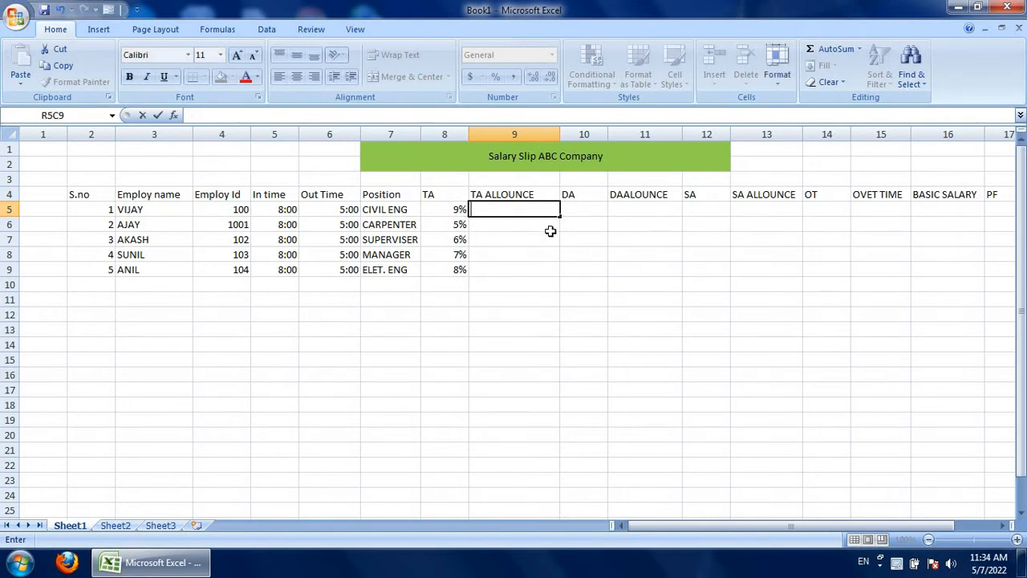
# Insert an entire new column before the TA column
pyautogui.click(432, 193)
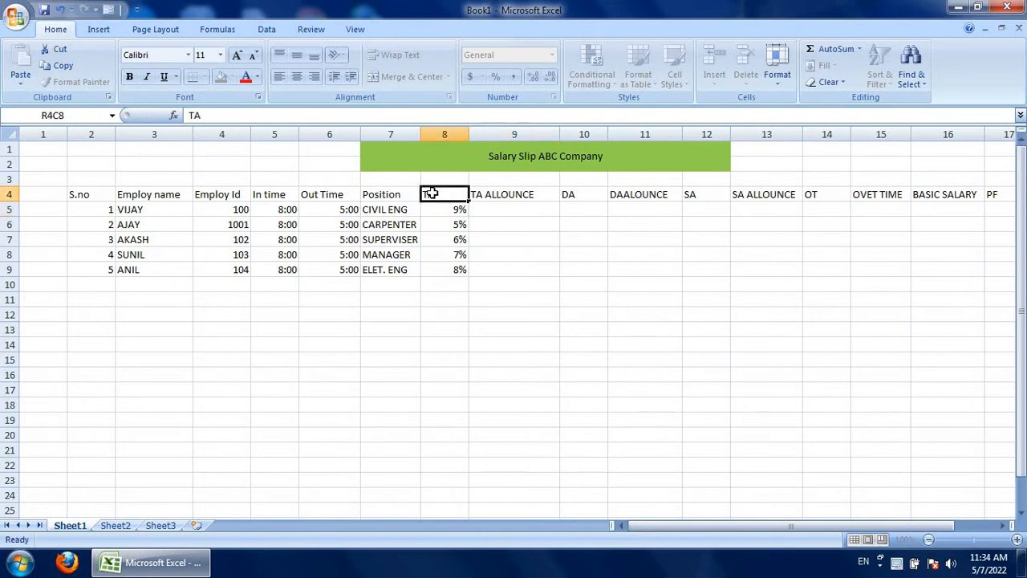
pyautogui.rightClick(431, 193)
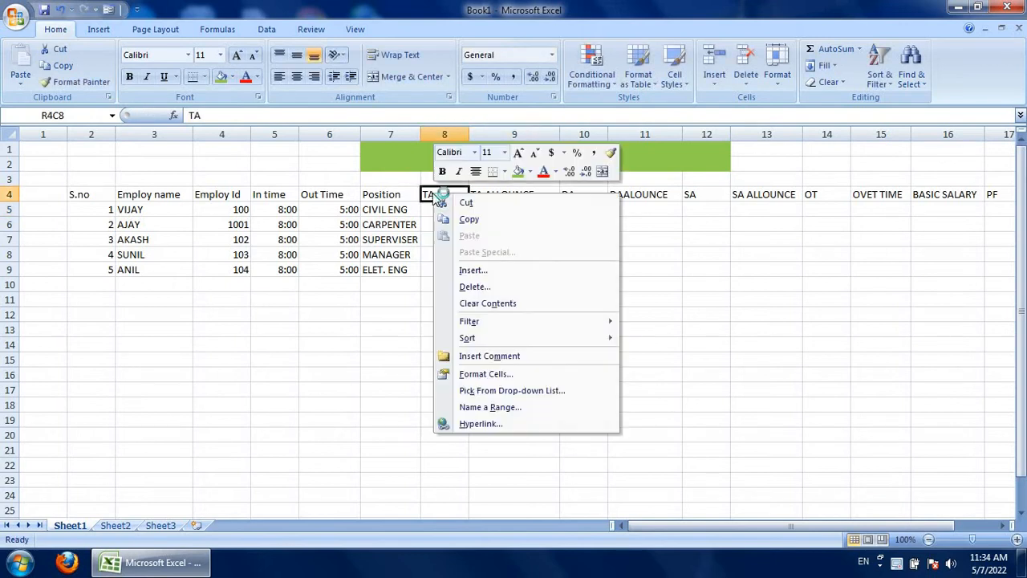
pyautogui.click(481, 270)
pyautogui.click(486, 286)
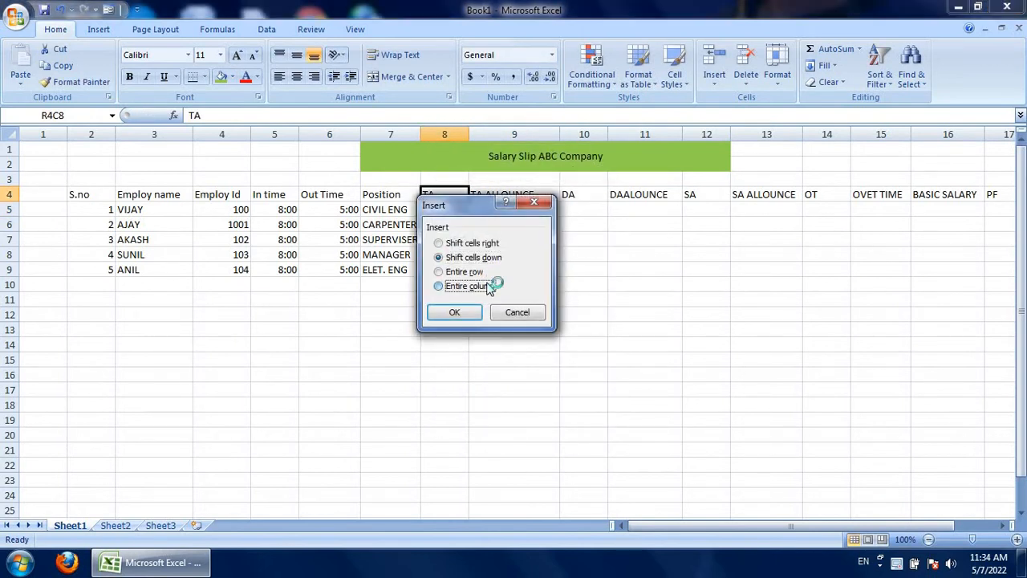
pyautogui.click(454, 312)
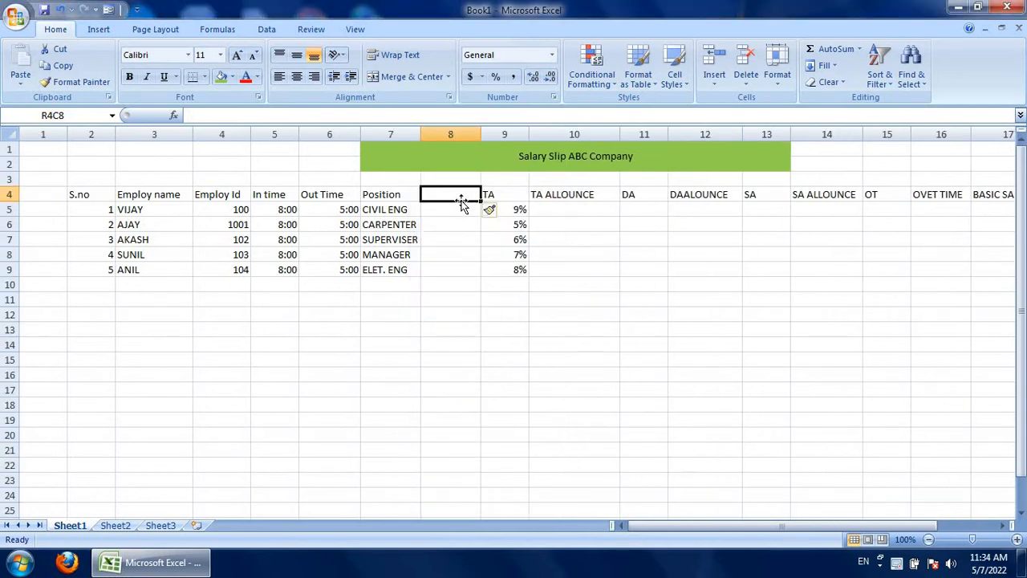
# Enter the header BASIC SALARY in R4C8 and widen column 8 to fit it
pyautogui.write('BASIC')
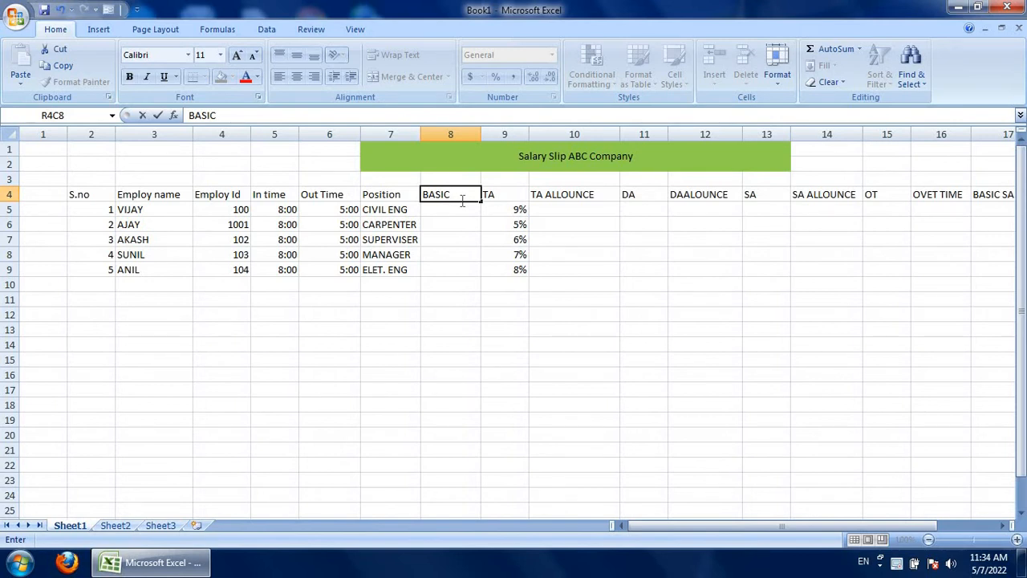
pyautogui.write('SALARY')
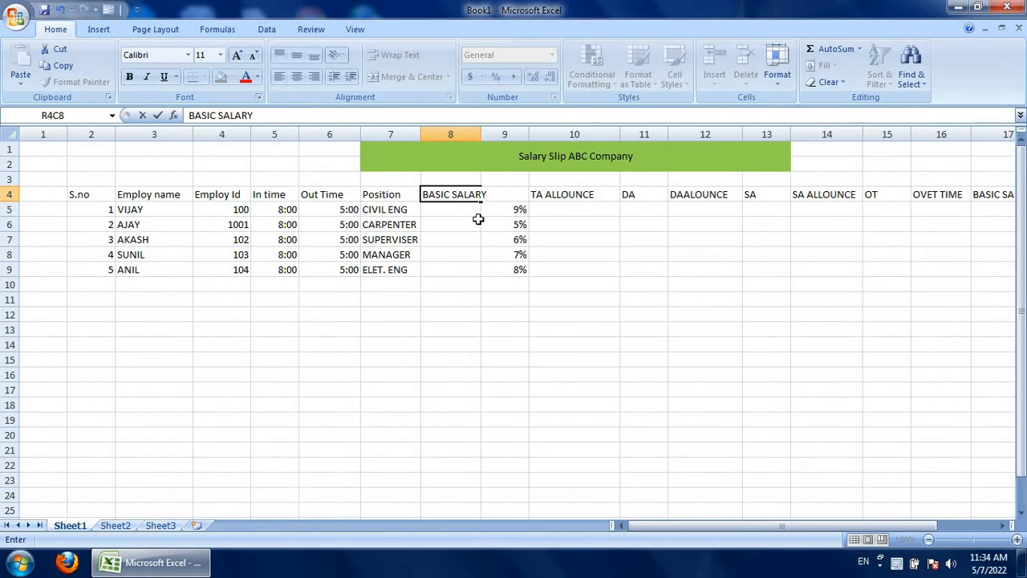
pyautogui.click(489, 225)
pyautogui.moveTo(482, 133); pyautogui.dragTo(500, 133)
# Enter the basic salaries 35000, 25000, 30000, 40000 and 5000 in R5C8 through R9C8
pyautogui.click(462, 213)
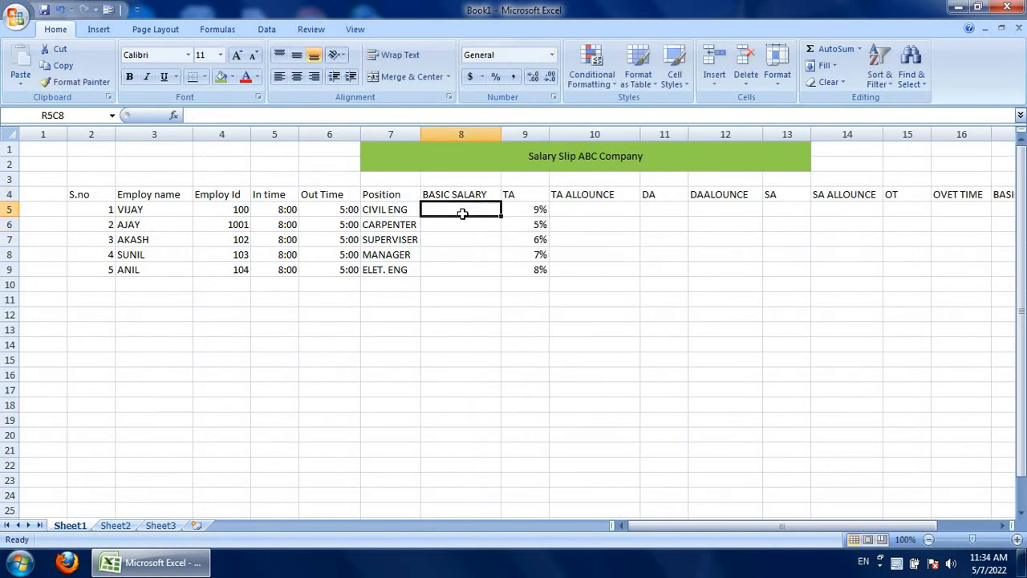
pyautogui.write('3')
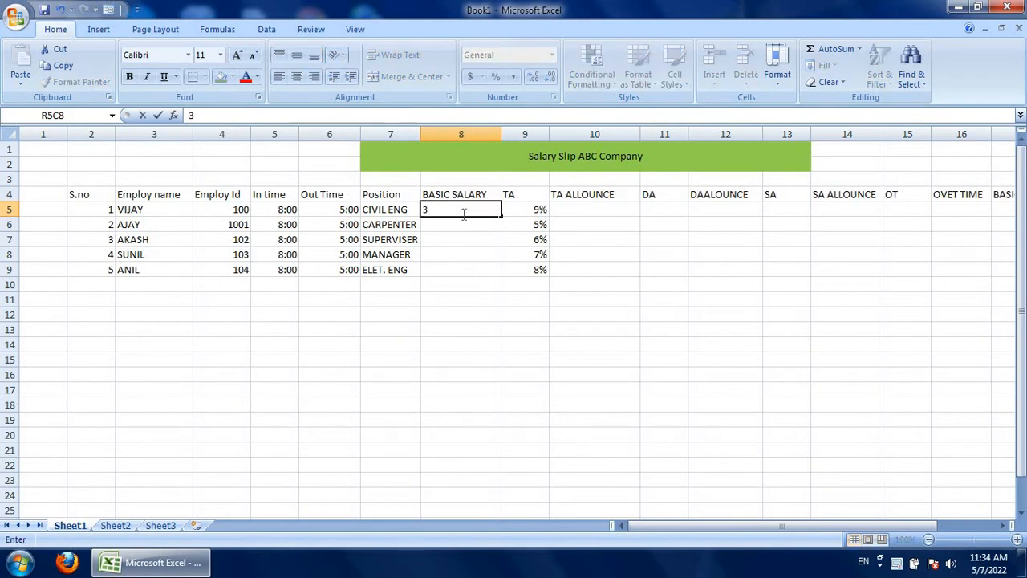
pyautogui.write('5000')
pyautogui.press('Return')
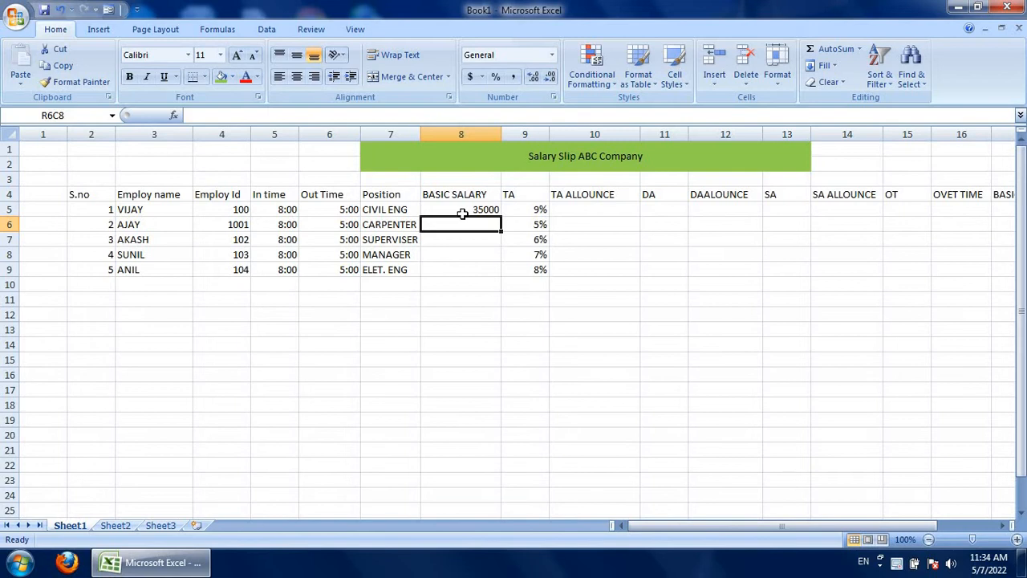
pyautogui.write('25000')
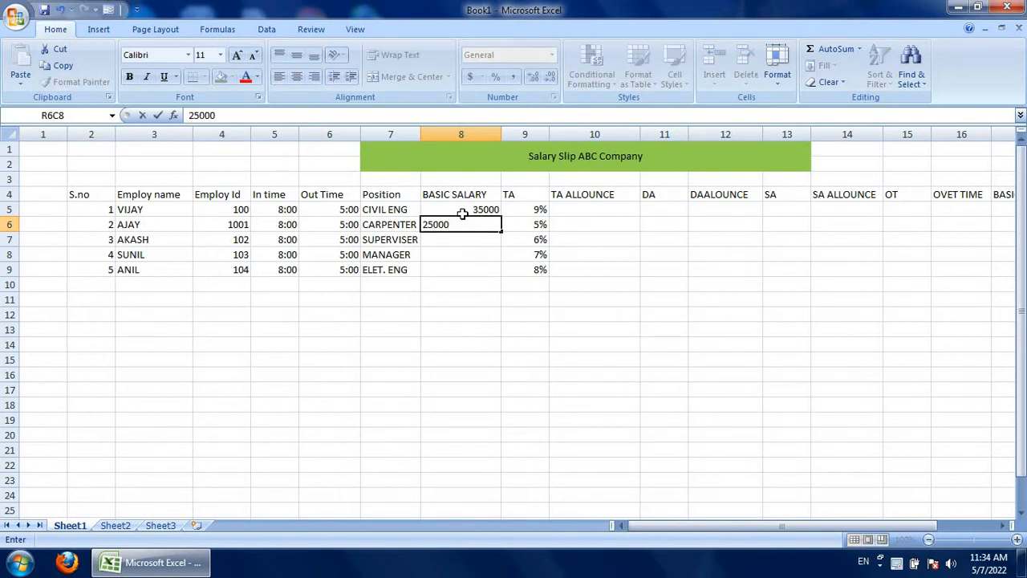
pyautogui.press('Return')
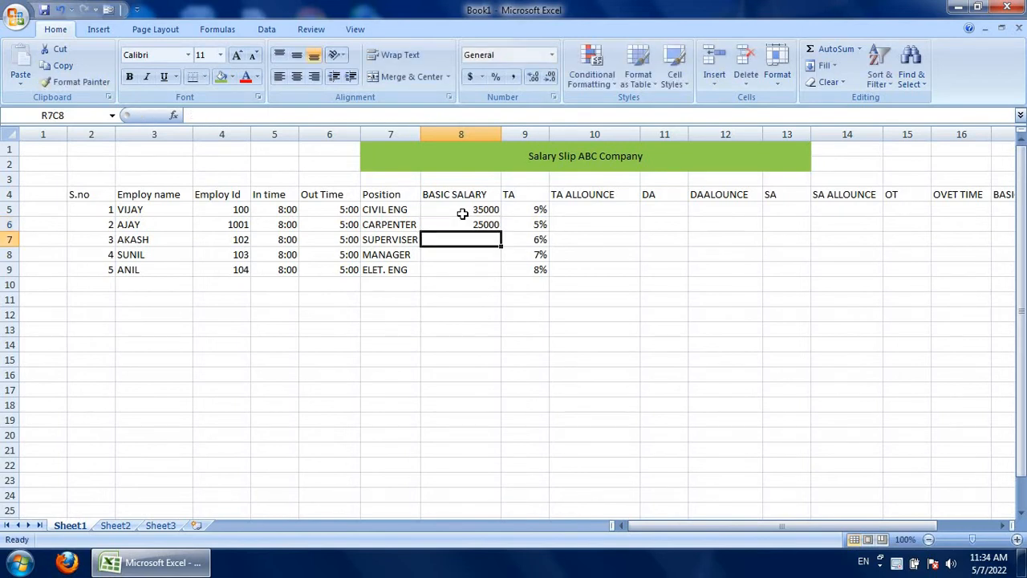
pyautogui.write('30000')
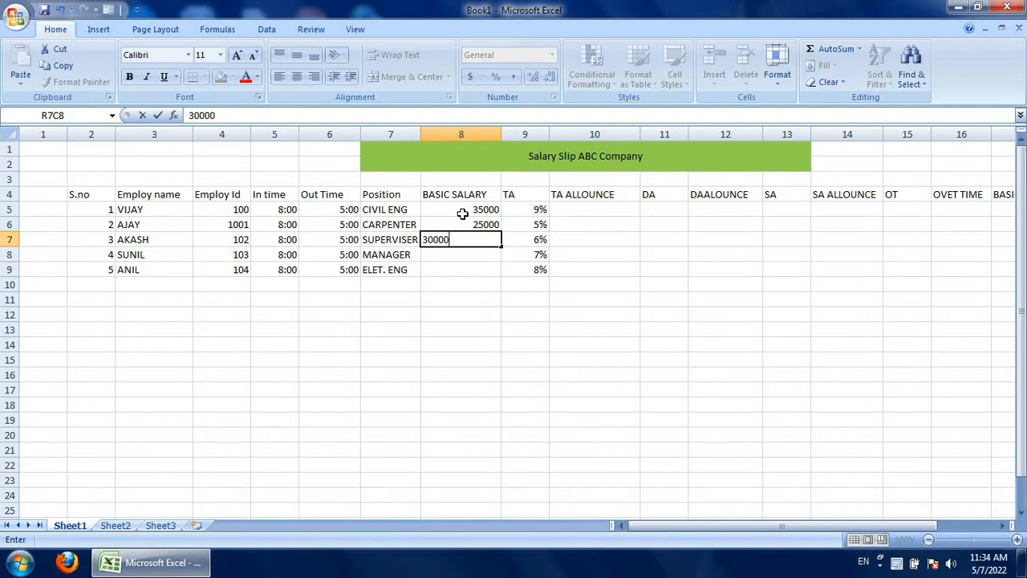
pyautogui.press('Return')
pyautogui.write('40000')
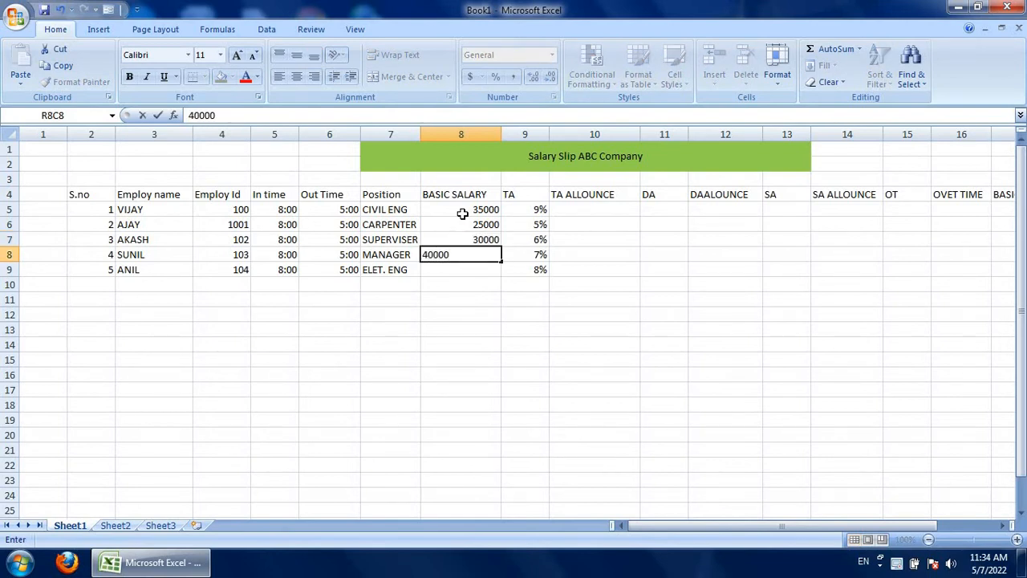
pyautogui.press('Return')
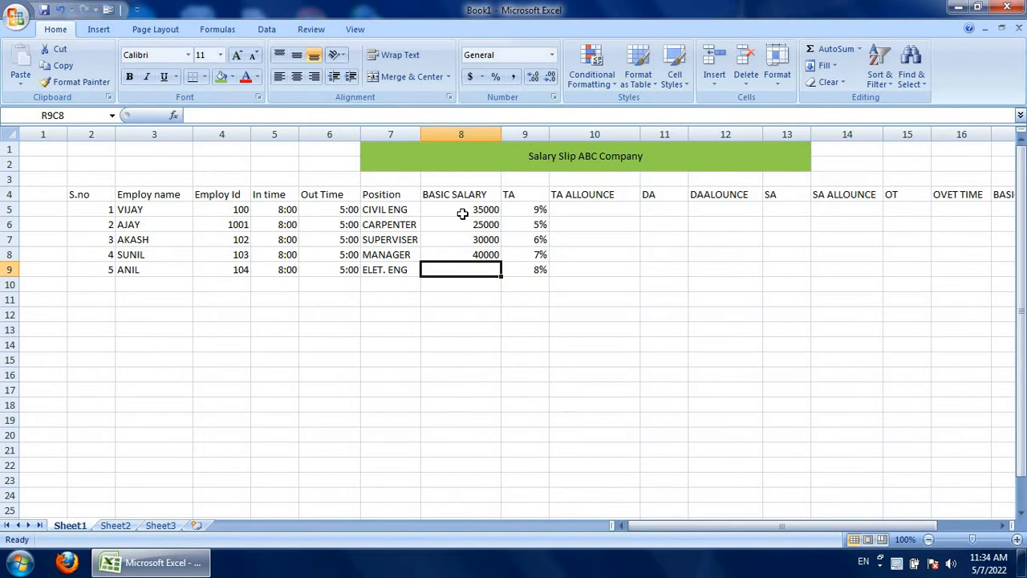
pyautogui.write('5000')
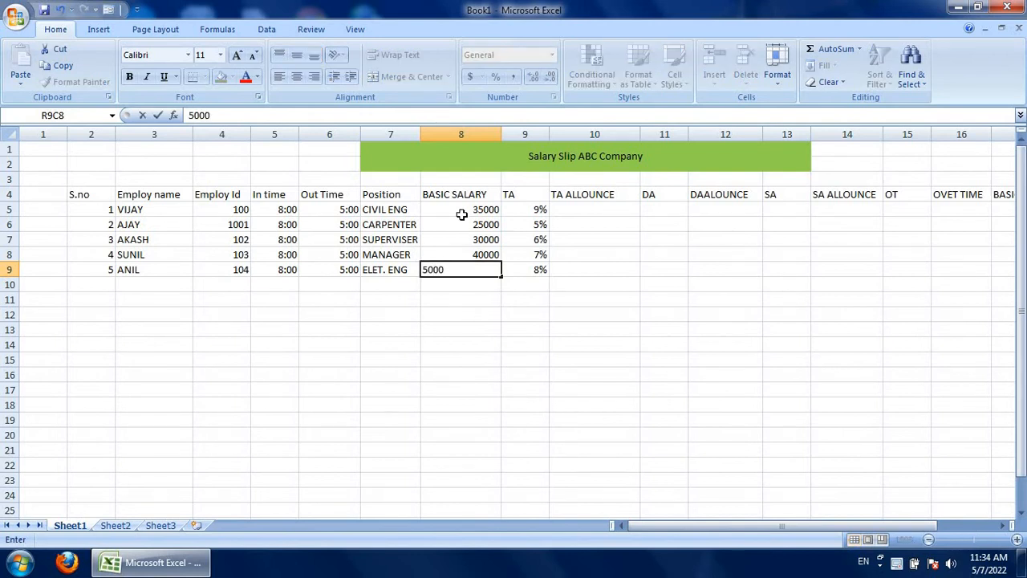
pyautogui.click(592, 289)
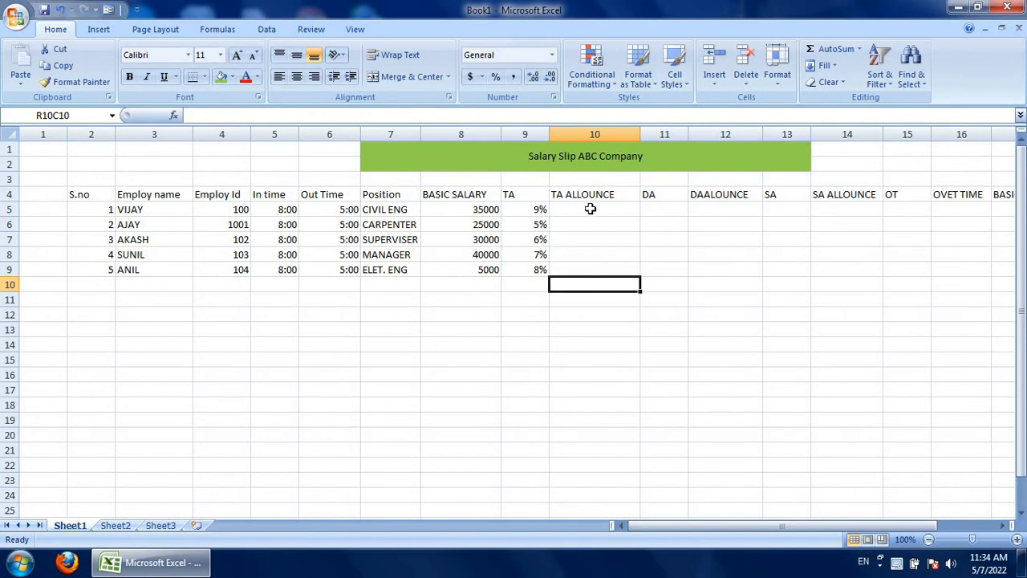
# Calculate the civil engineer's TA allowance in R5C10 by multiplying the basic salary in R5C8 by the TA rate in R5C9
pyautogui.click(589, 208)
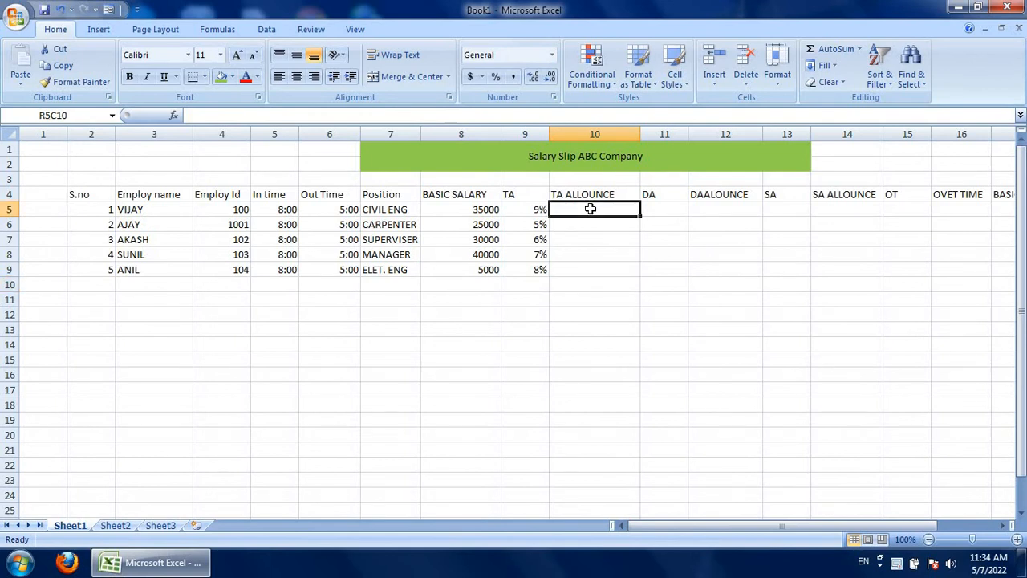
pyautogui.write('=')
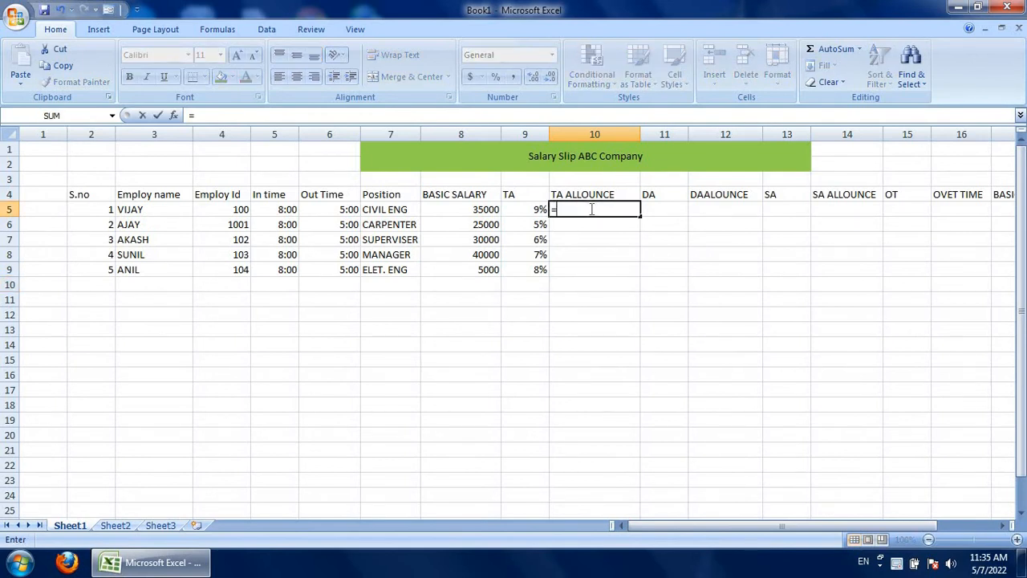
pyautogui.click(487, 210)
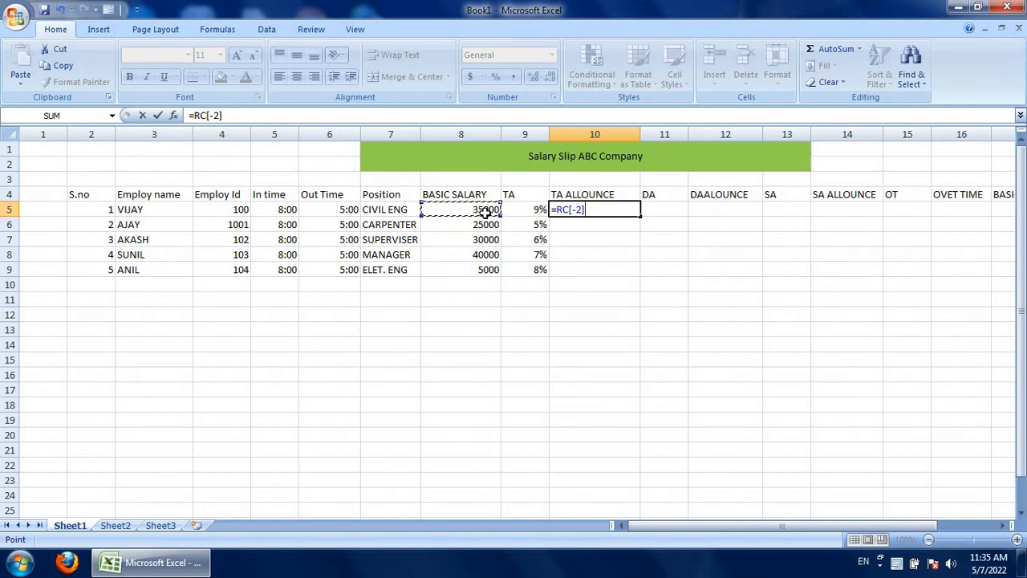
pyautogui.write('*')
pyautogui.click(519, 210)
pyautogui.press('Return')
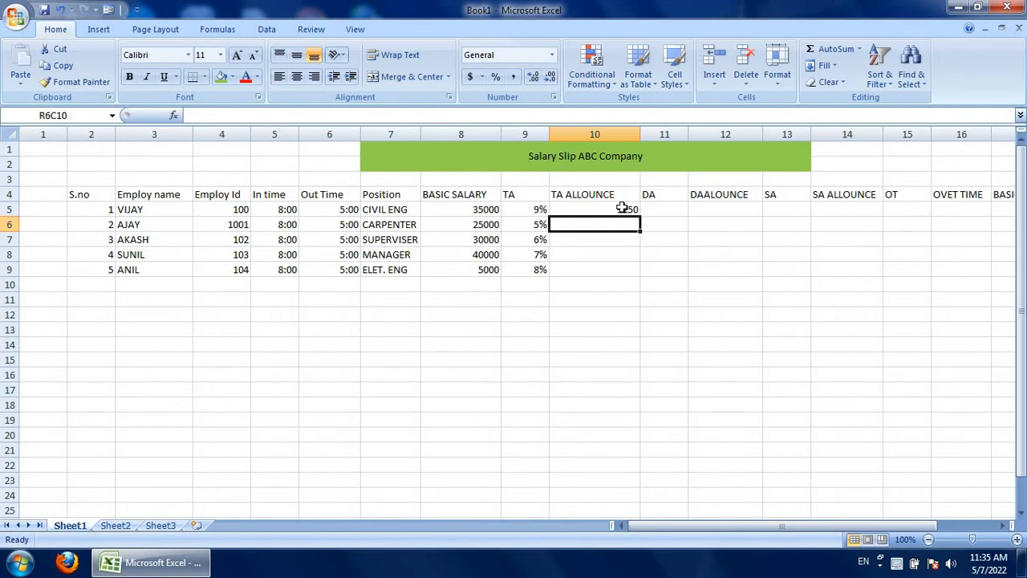
# Copy the five TA rates from R5C9 through R9C9 into the DA column starting at R5C11
pyautogui.click(655, 207)
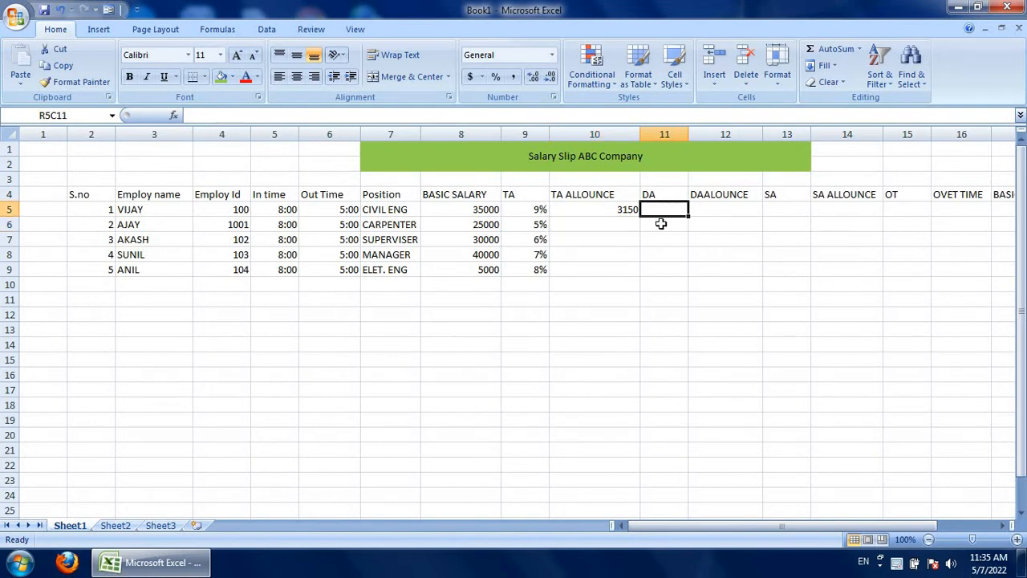
pyautogui.moveTo(540, 210); pyautogui.dragTo(536, 269)
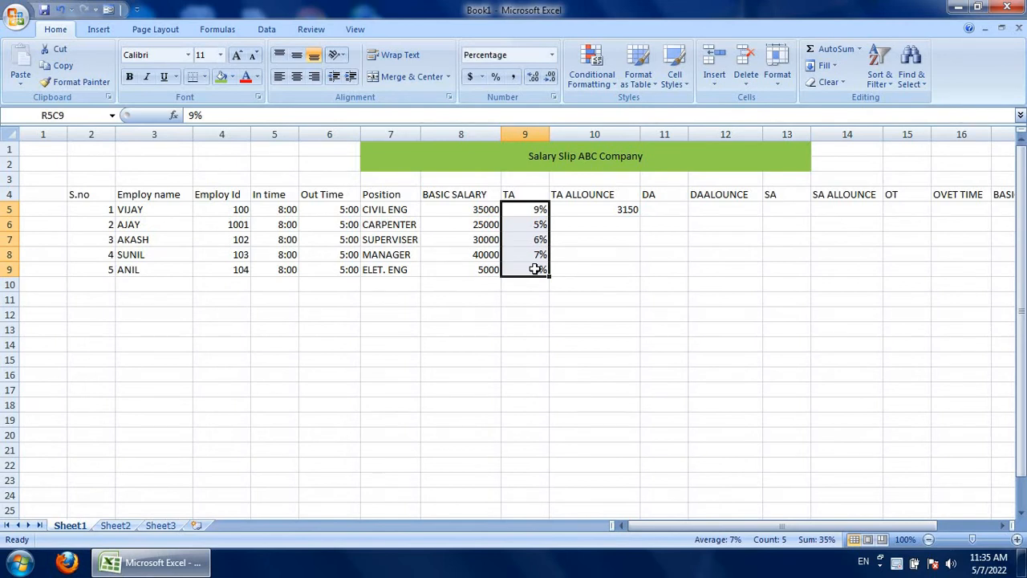
pyautogui.hotkey('ctrl', 'c')
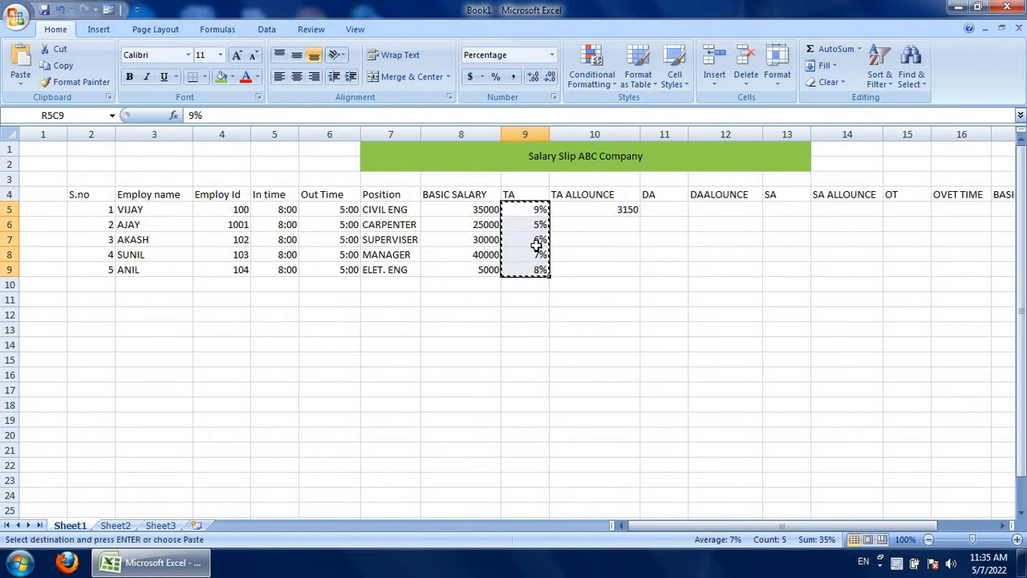
pyautogui.click(655, 210)
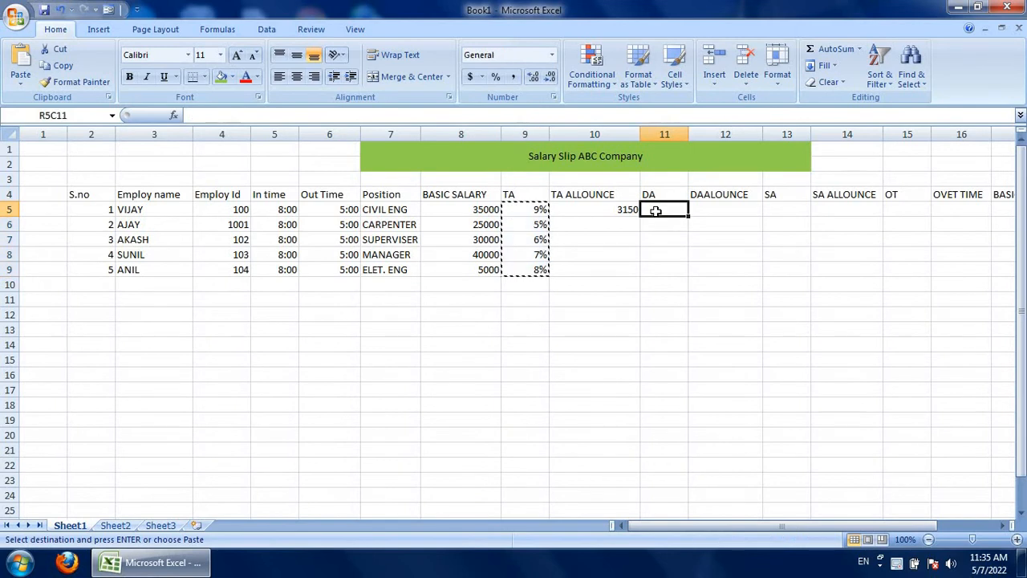
pyautogui.hotkey('ctrl', 'v')
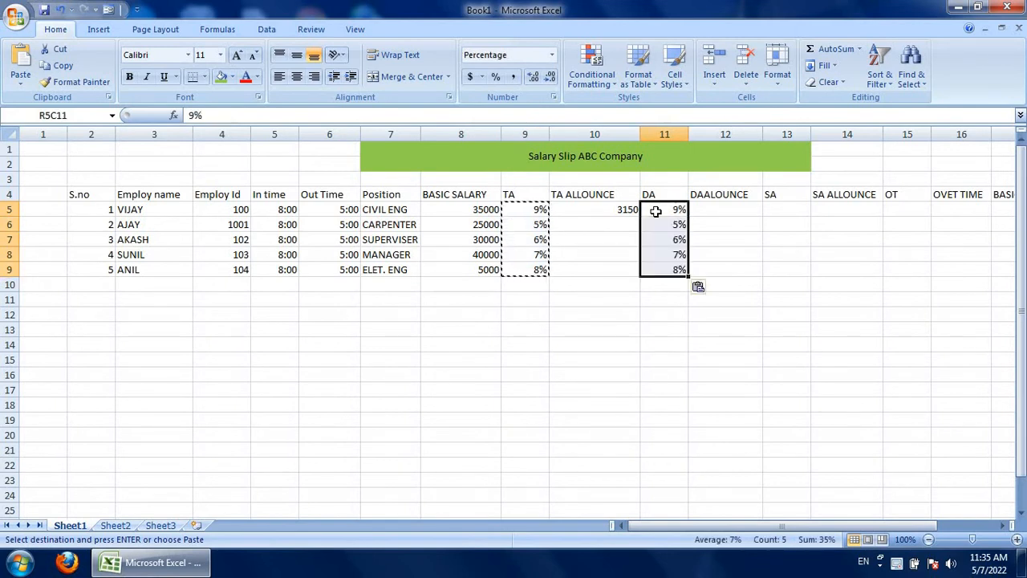
# Correct the header in R4C12 to read DA ALOUNCE
pyautogui.click(704, 211)
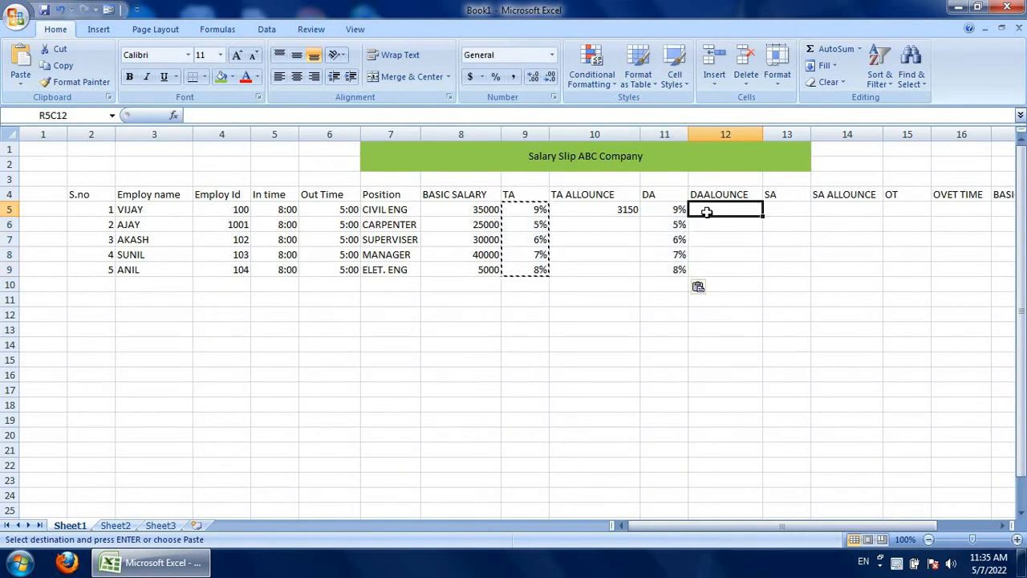
pyautogui.click(700, 193)
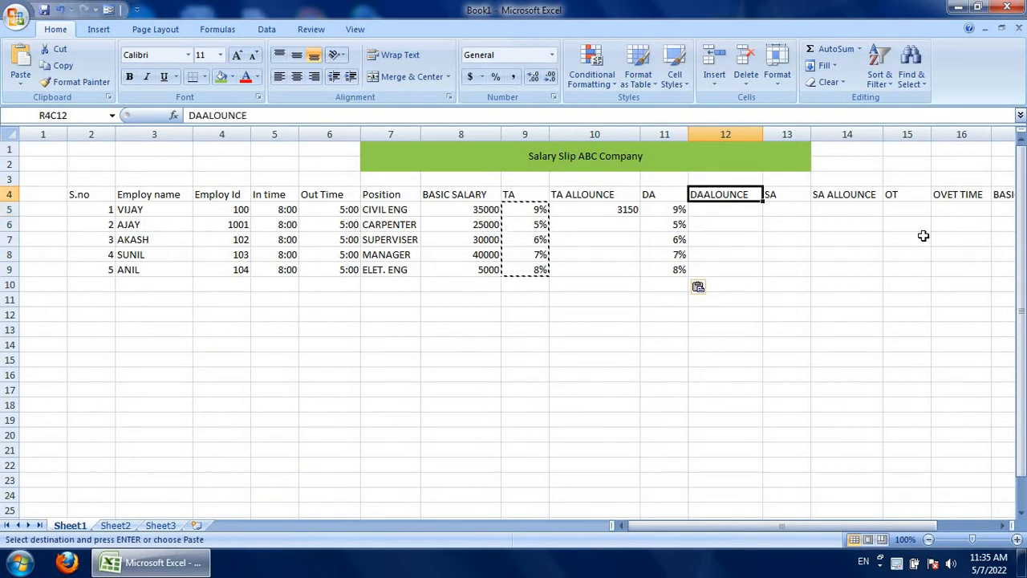
pyautogui.doubleClick(710, 192)
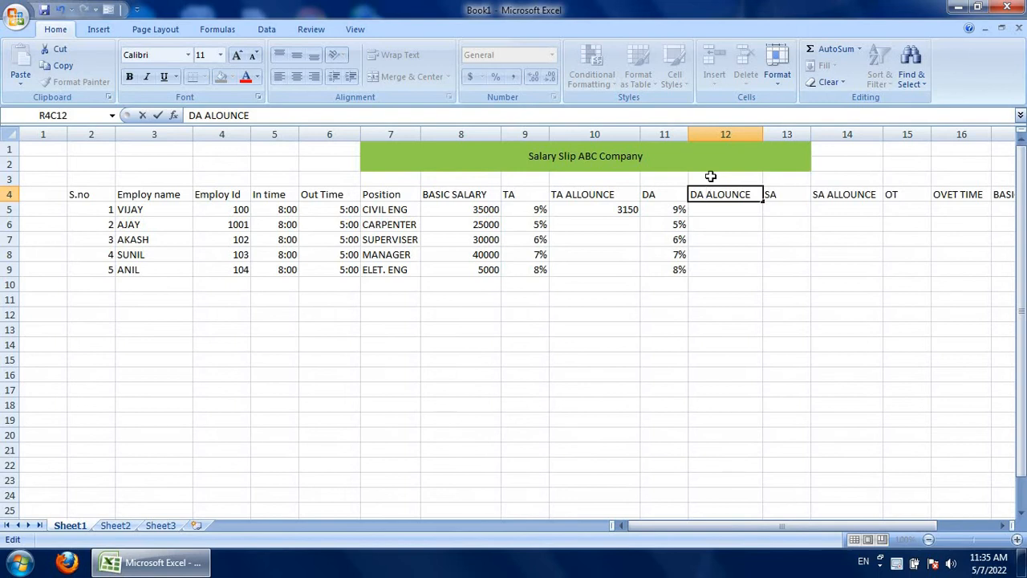
# Calculate the civil engineer's DA allowance in R5C12 by multiplying the basic salary in R5C8 by the DA rate in R5C11
pyautogui.click(716, 211)
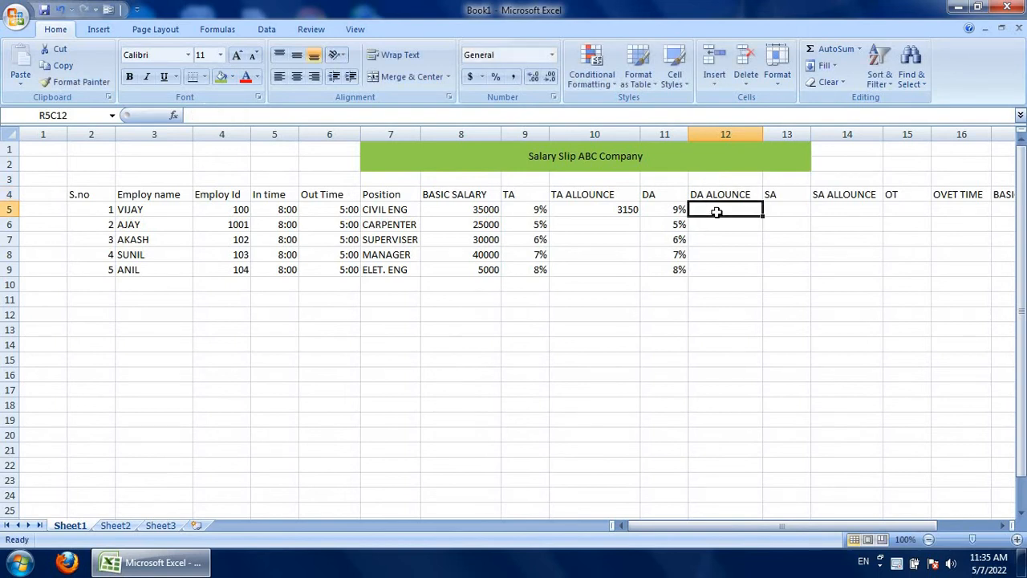
pyautogui.write('=')
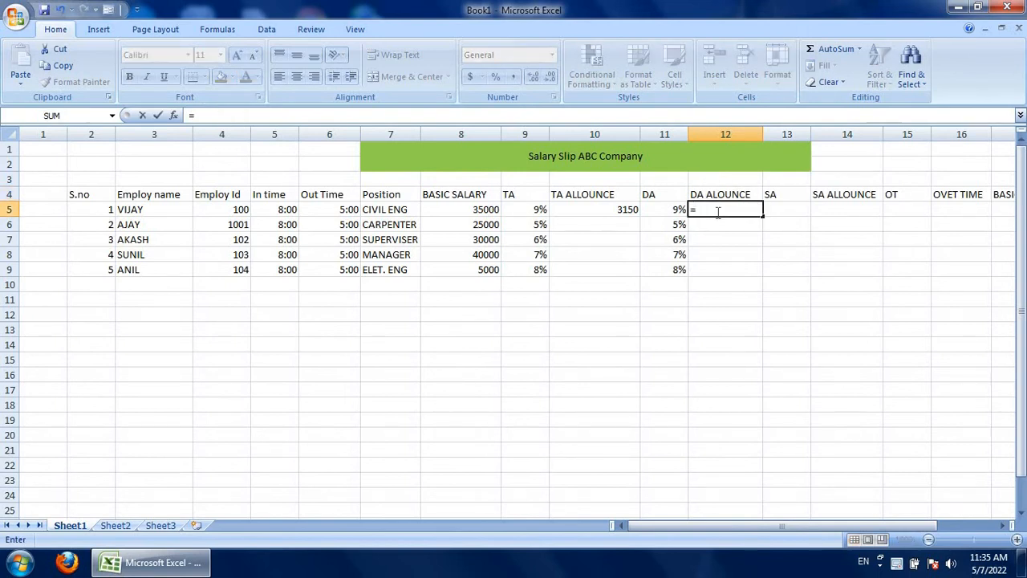
pyautogui.click(492, 209)
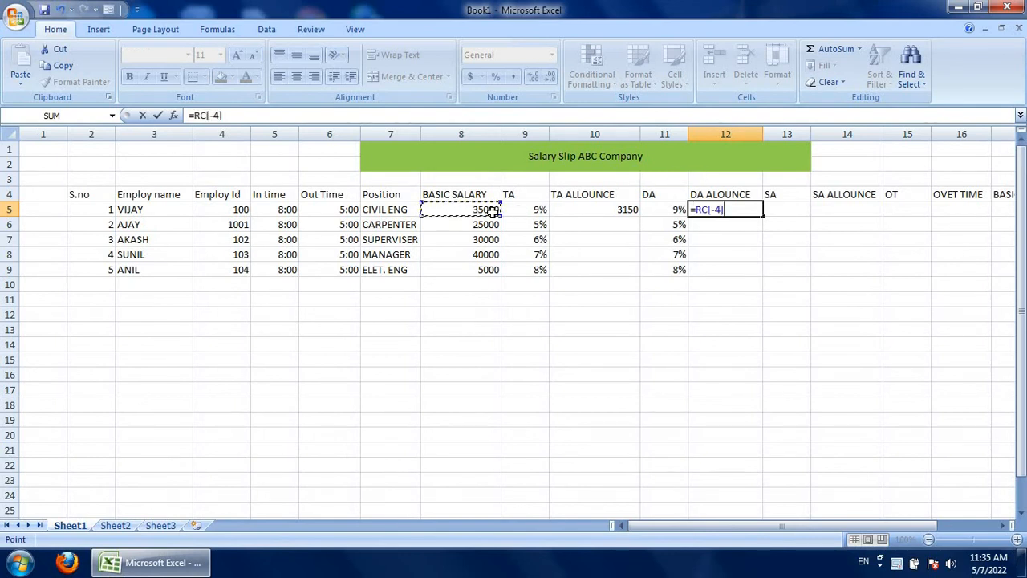
pyautogui.write('*')
pyautogui.click(670, 208)
pyautogui.press('Return')
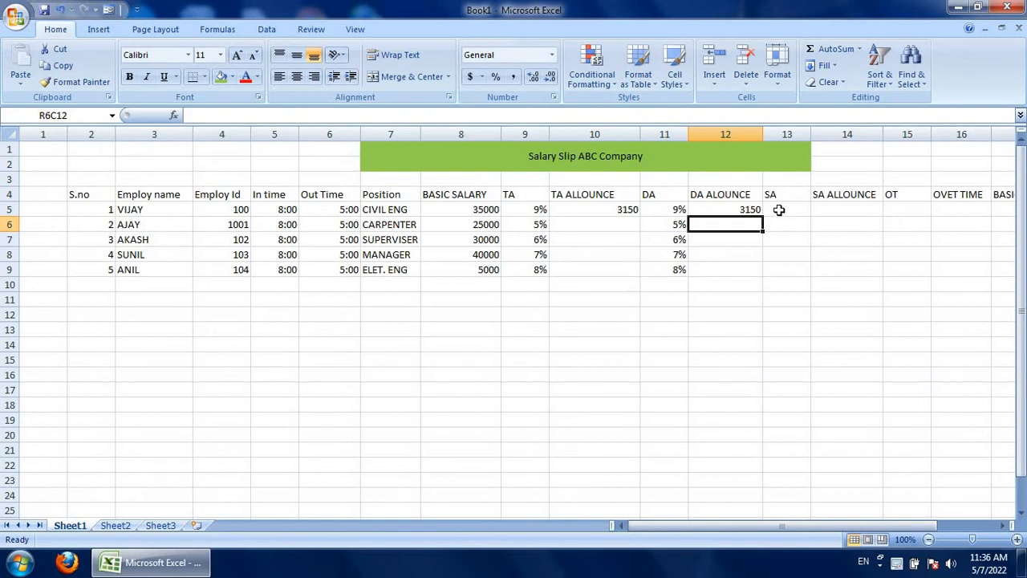
# Enter the SA rates 4%, 2%, 4%, 3% and 7% in R5C13 through R9C13
pyautogui.click(781, 208)
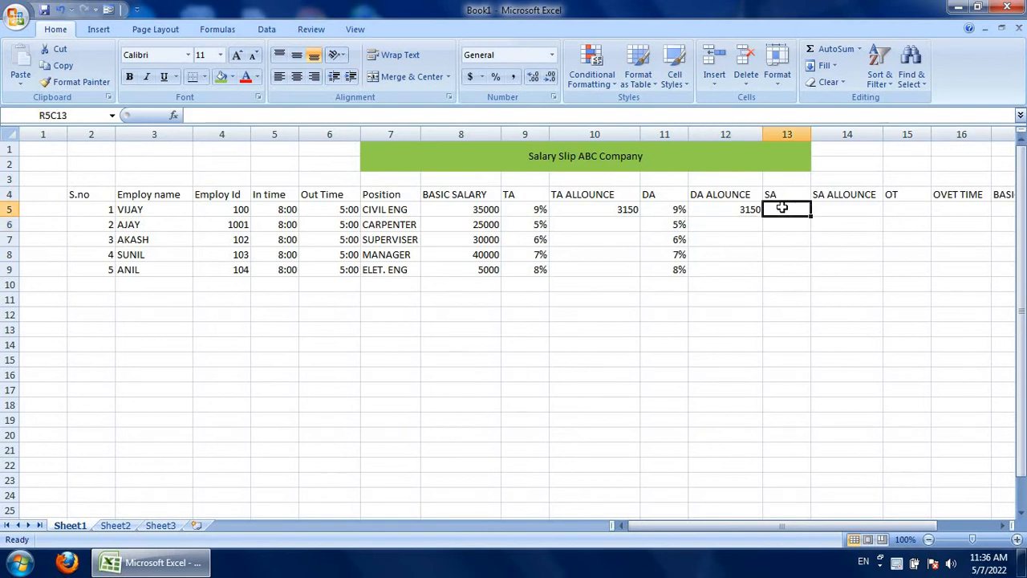
pyautogui.write('4')
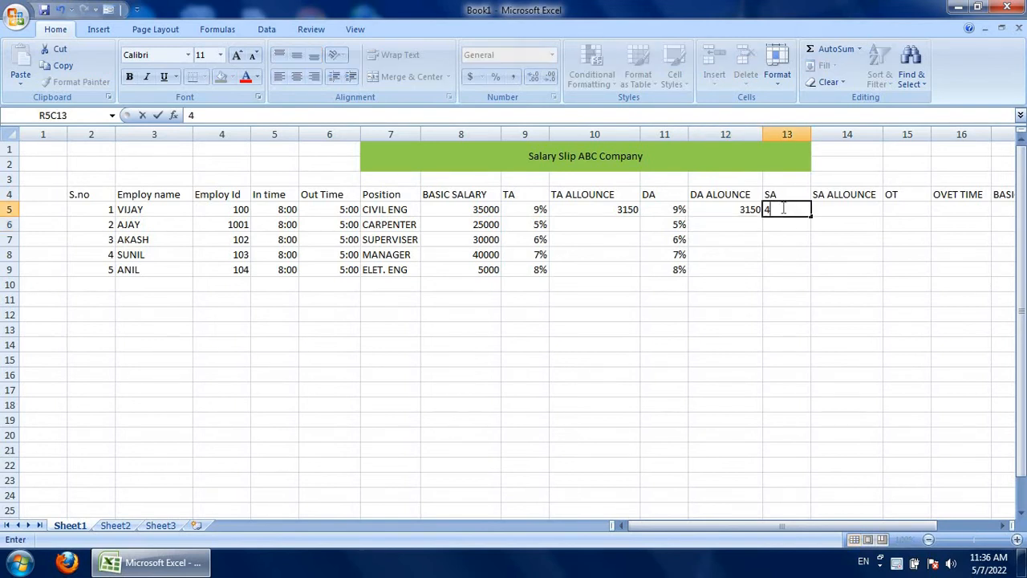
pyautogui.write('%')
pyautogui.press('Return')
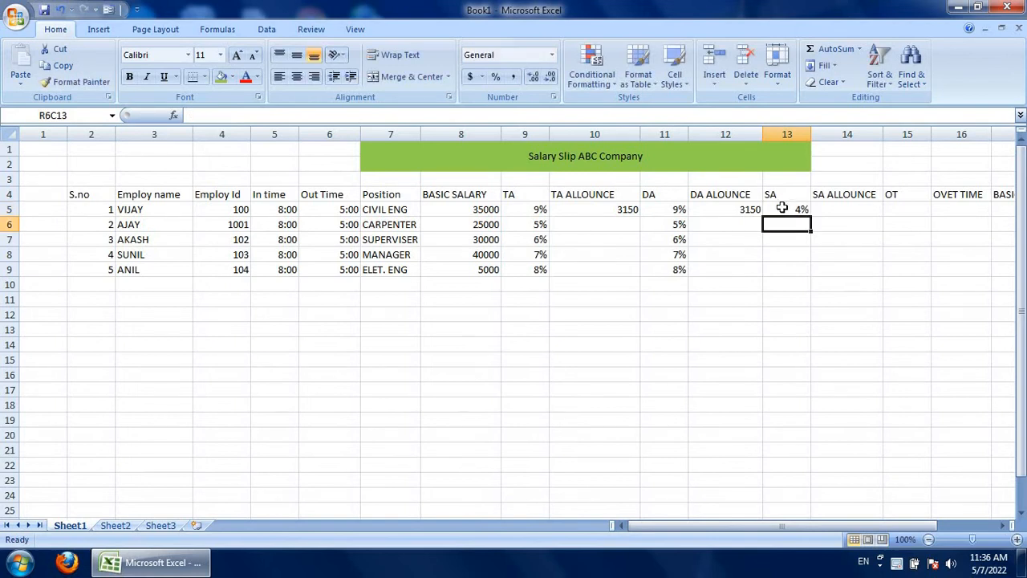
pyautogui.write('2%')
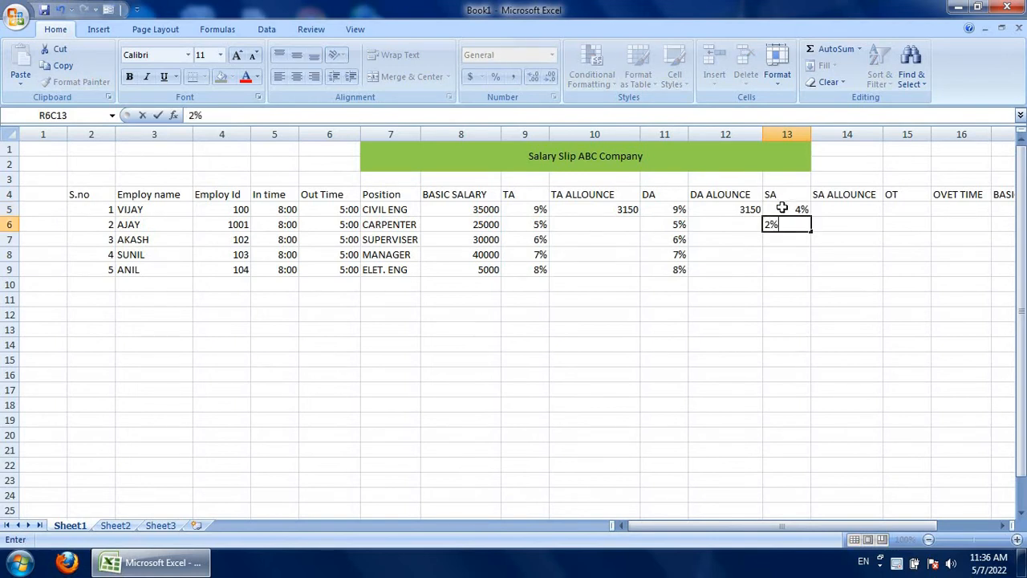
pyautogui.press('Return')
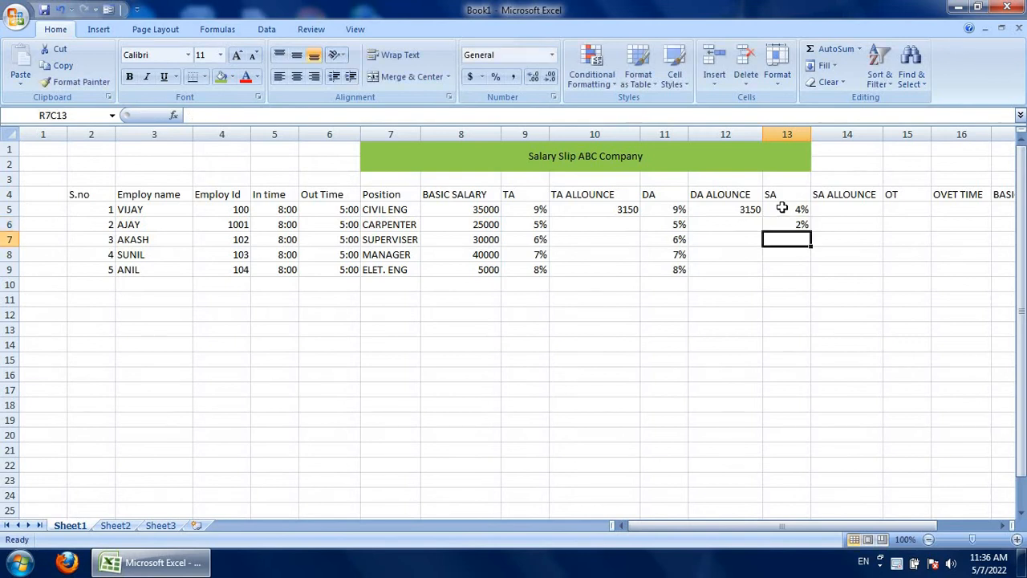
pyautogui.write('4%')
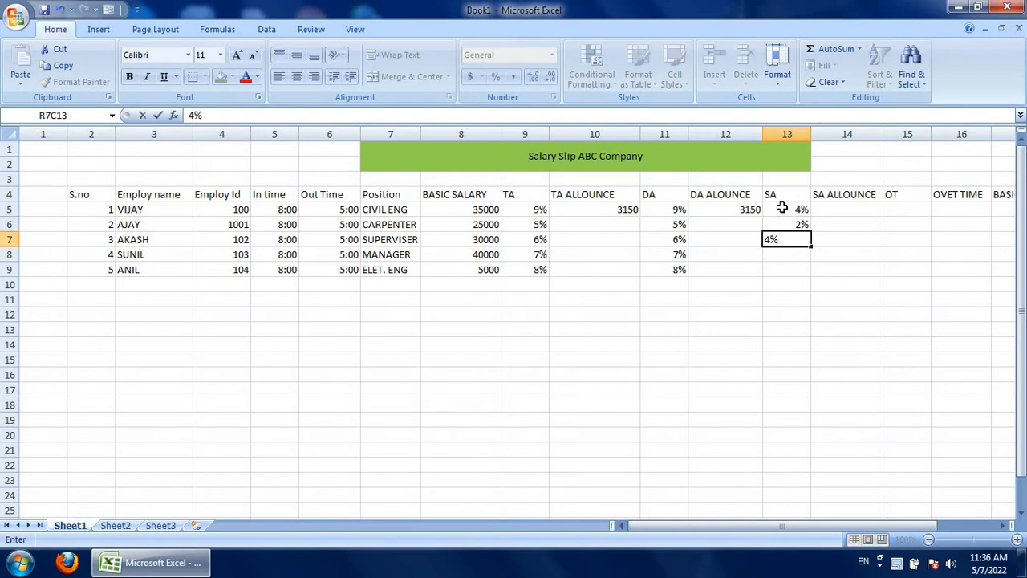
pyautogui.press('Return')
pyautogui.write('3')
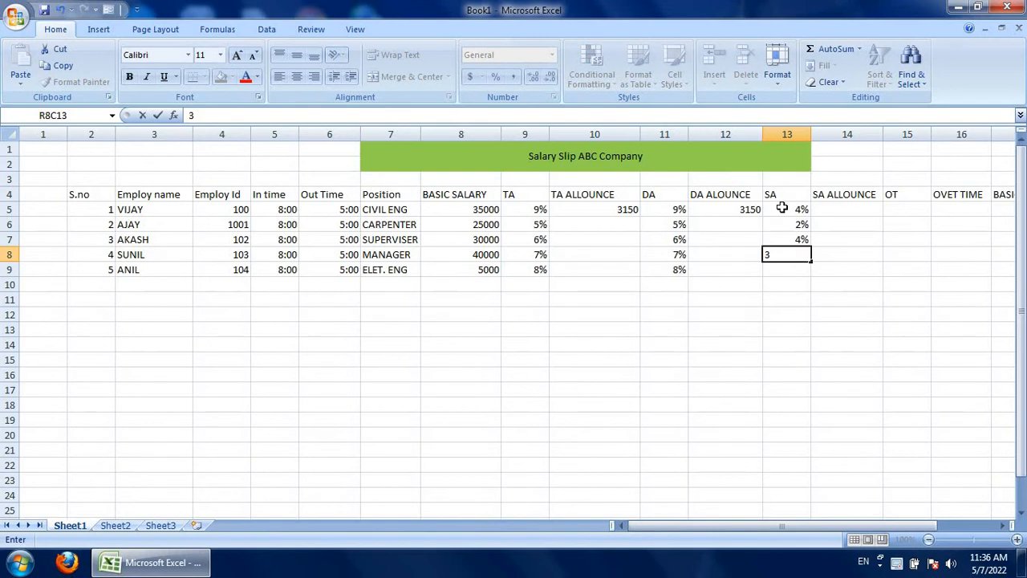
pyautogui.write('%')
pyautogui.press('Return')
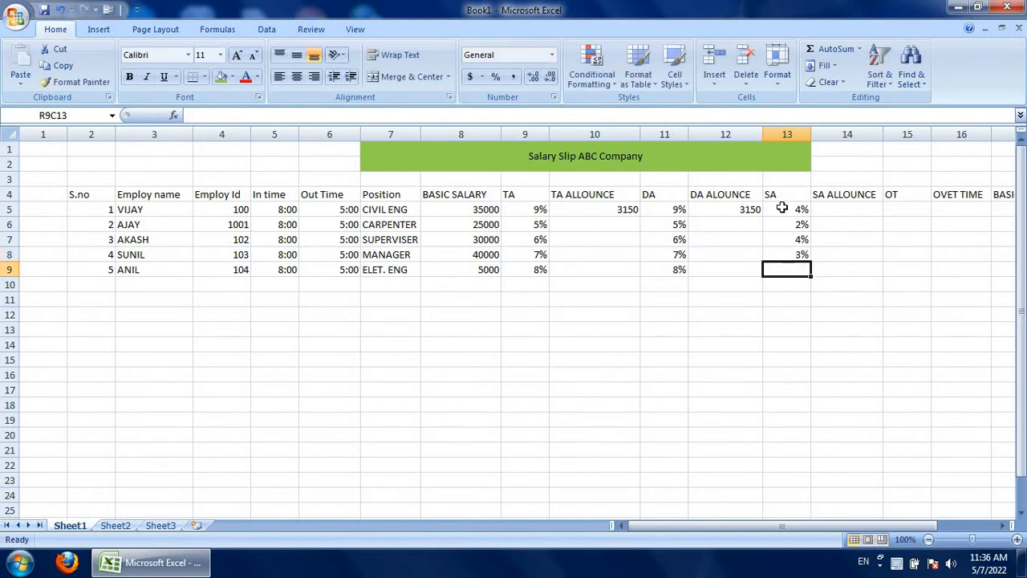
pyautogui.write('7%')
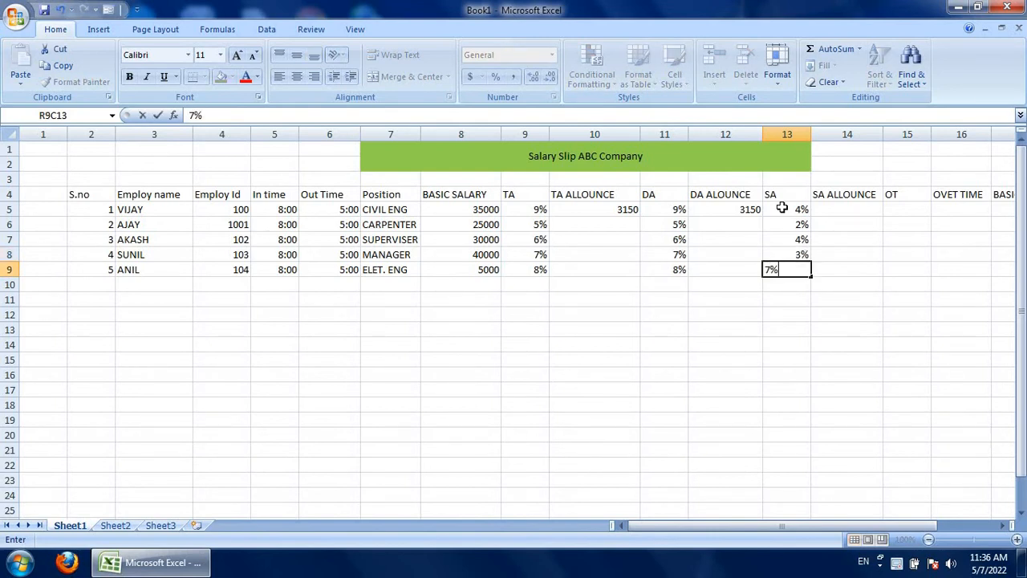
# Calculate the civil engineer's SA allowance in R5C14 by multiplying the basic salary in R5C8 by the SA rate in R5C13
pyautogui.click(847, 210)
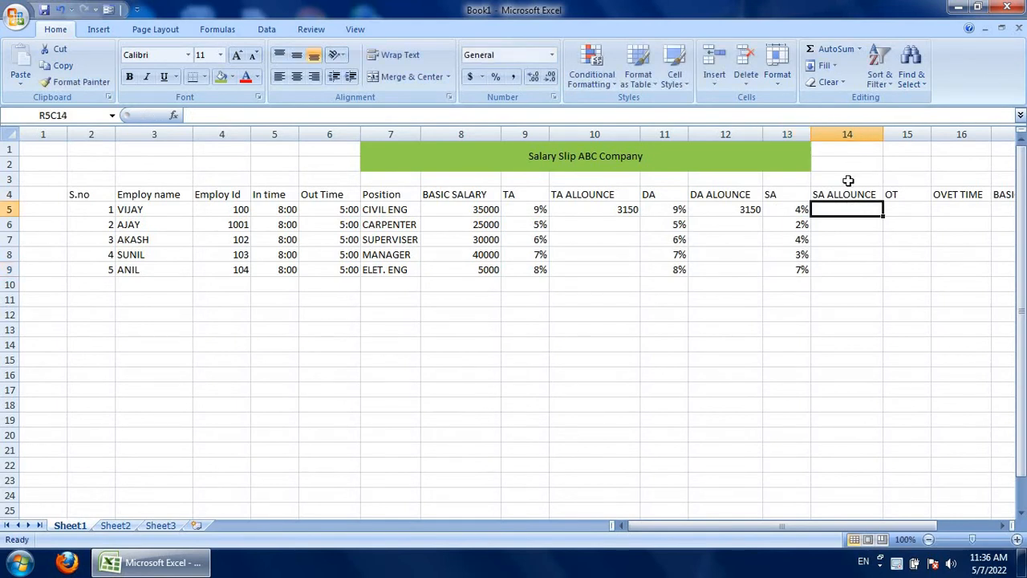
pyautogui.write('=')
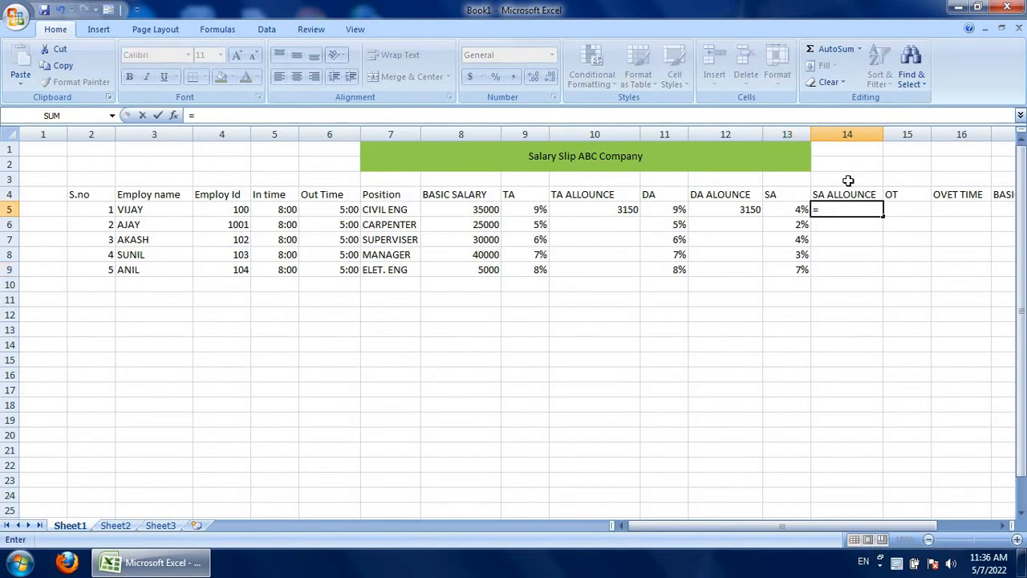
pyautogui.click(489, 209)
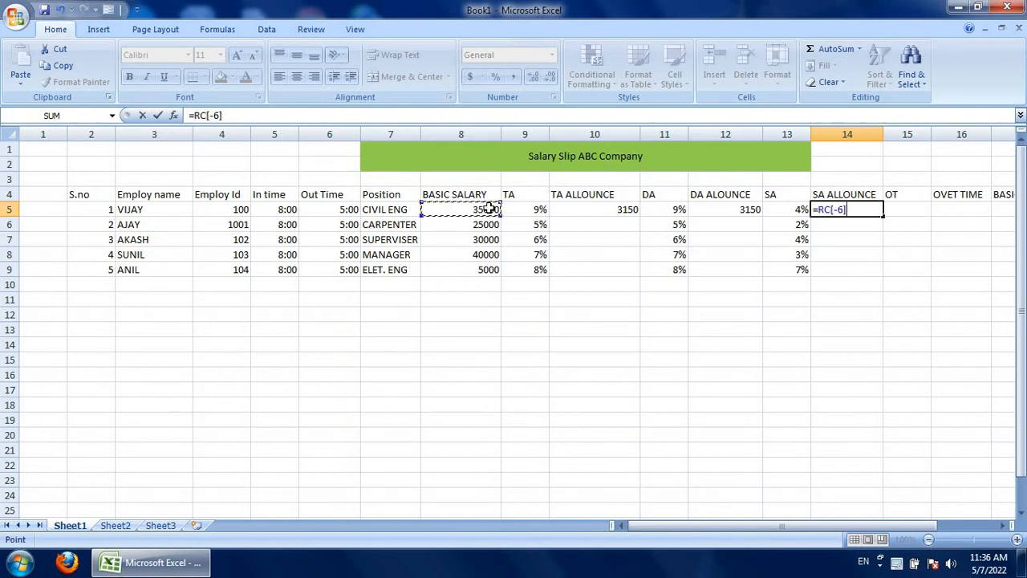
pyautogui.write('*')
pyautogui.click(799, 212)
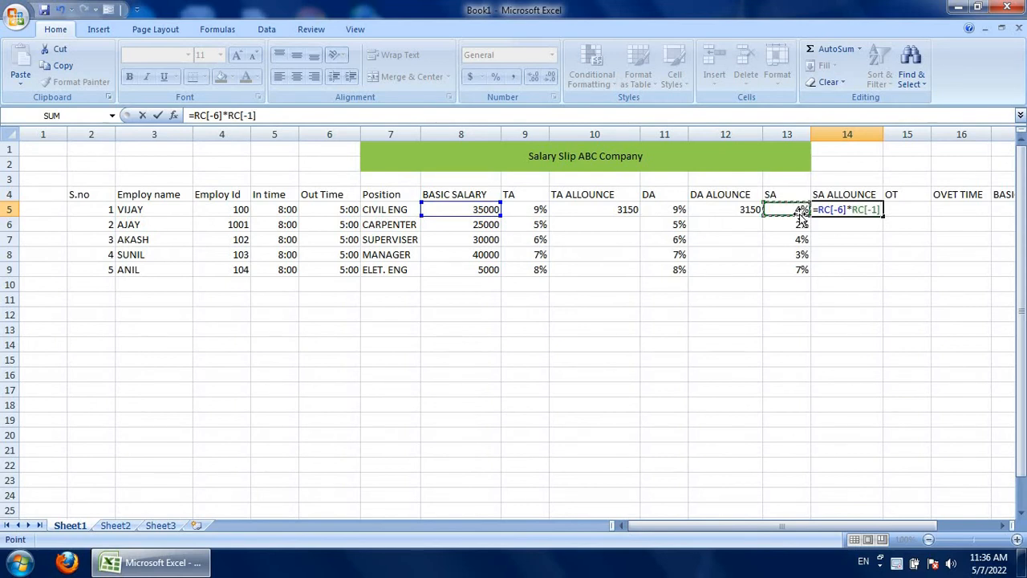
pyautogui.press('Return')
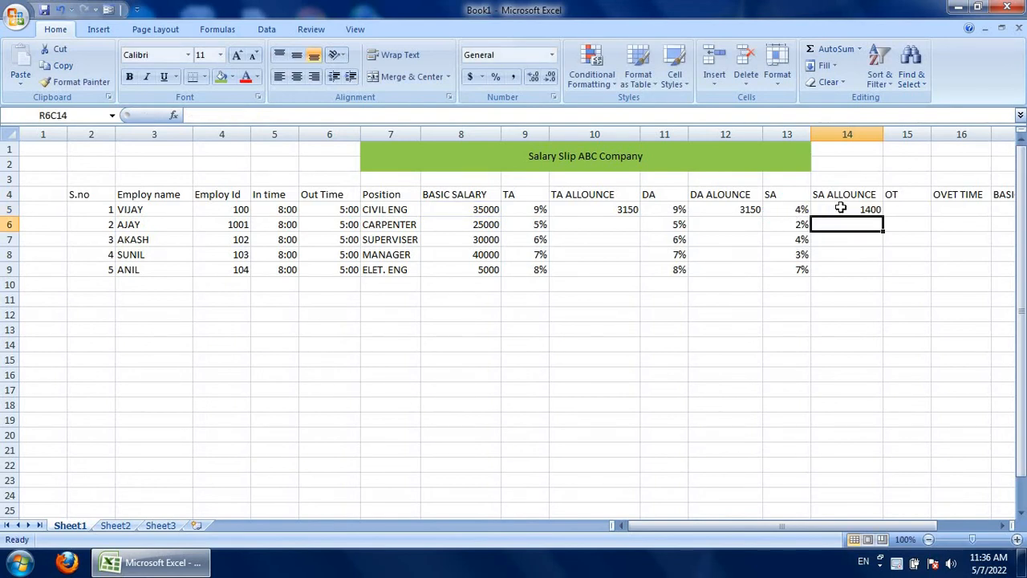
# Enter 25 as the civil engineer's OT value in R5C15
pyautogui.click(897, 210)
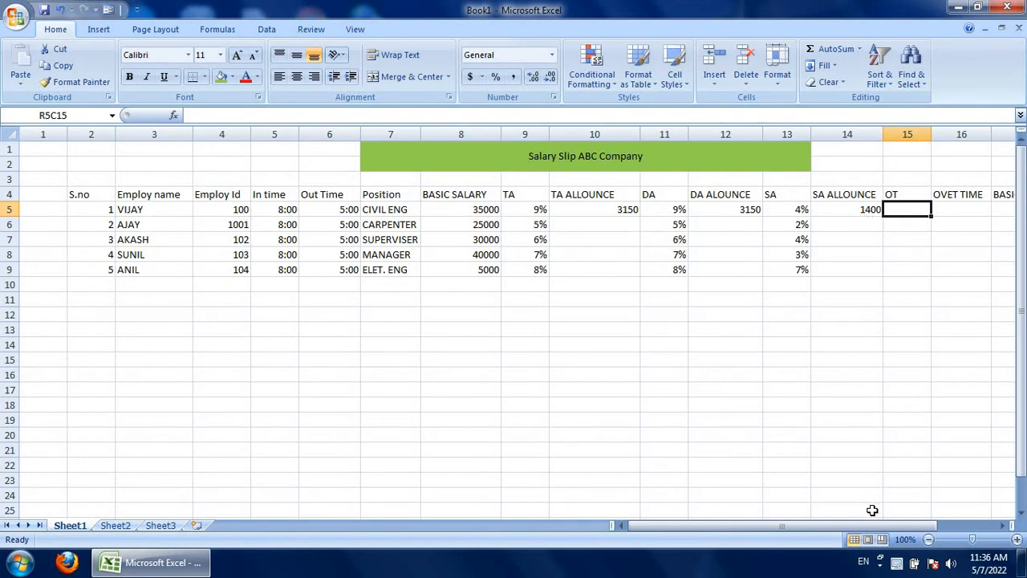
pyautogui.moveTo(872, 528); pyautogui.dragTo(908, 532)
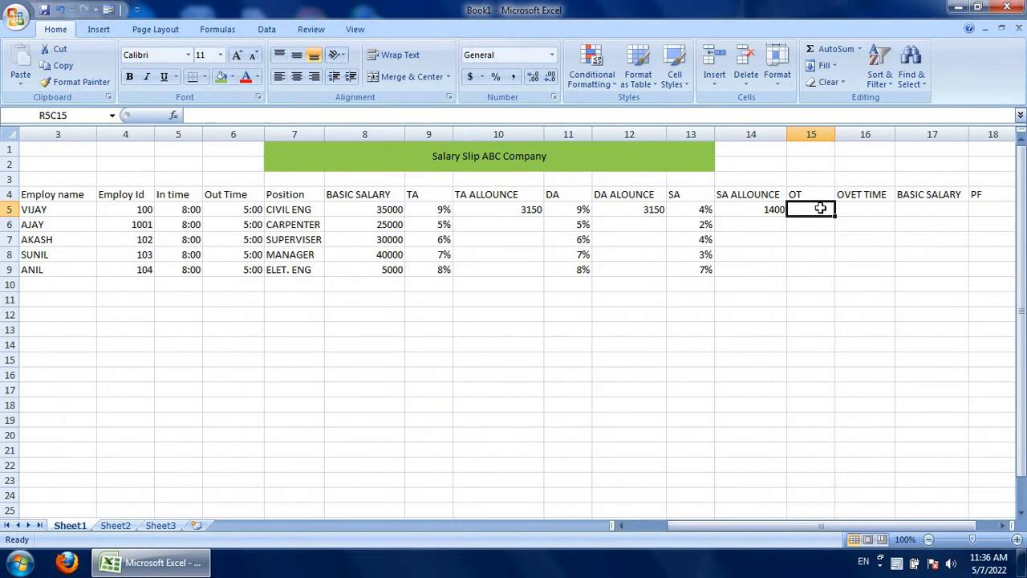
pyautogui.write('25')
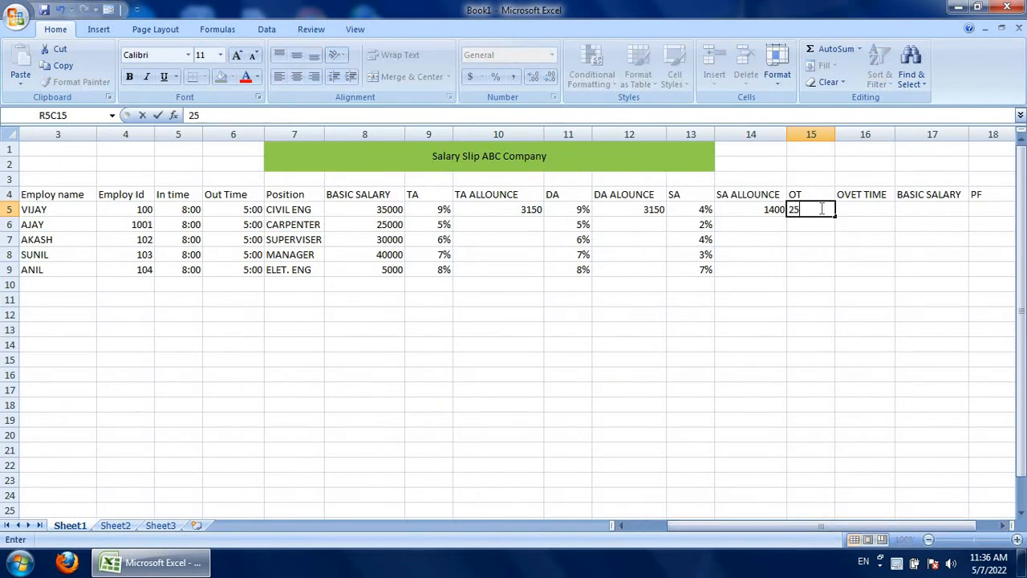
pyautogui.click(826, 234)
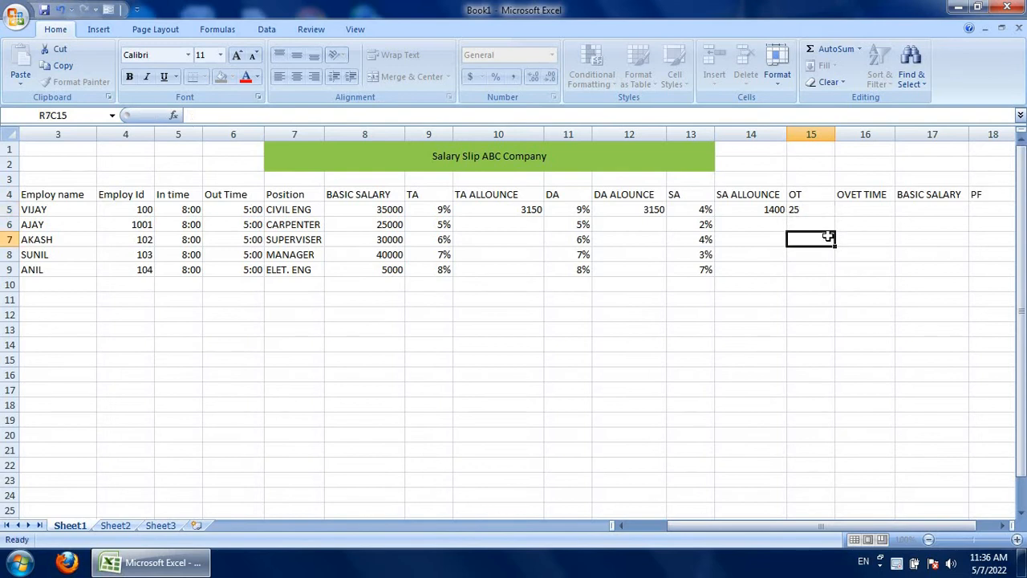
pyautogui.click(864, 209)
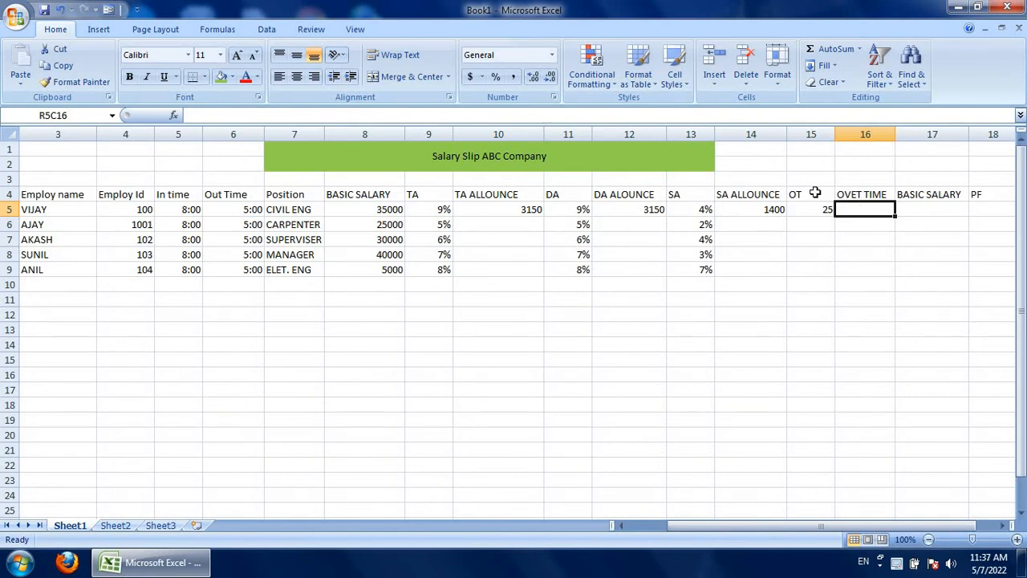
# Clear the OT, OVET TIME, BASIC SALARY and PF headers and the cells below them in R4C15 through R5C18
pyautogui.moveTo(814, 193); pyautogui.dragTo(986, 207)
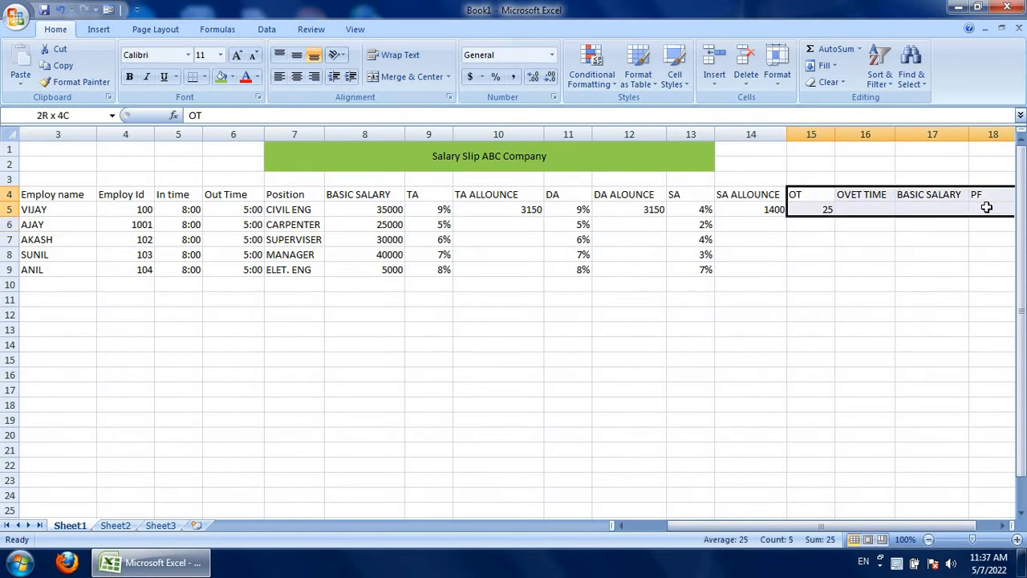
pyautogui.moveTo(986, 207)
pyautogui.mouseDown()
pyautogui.moveTo(880, 222)
pyautogui.moveTo(917, 246)
pyautogui.moveTo(980, 211)
pyautogui.mouseUp()
pyautogui.press('Delete')
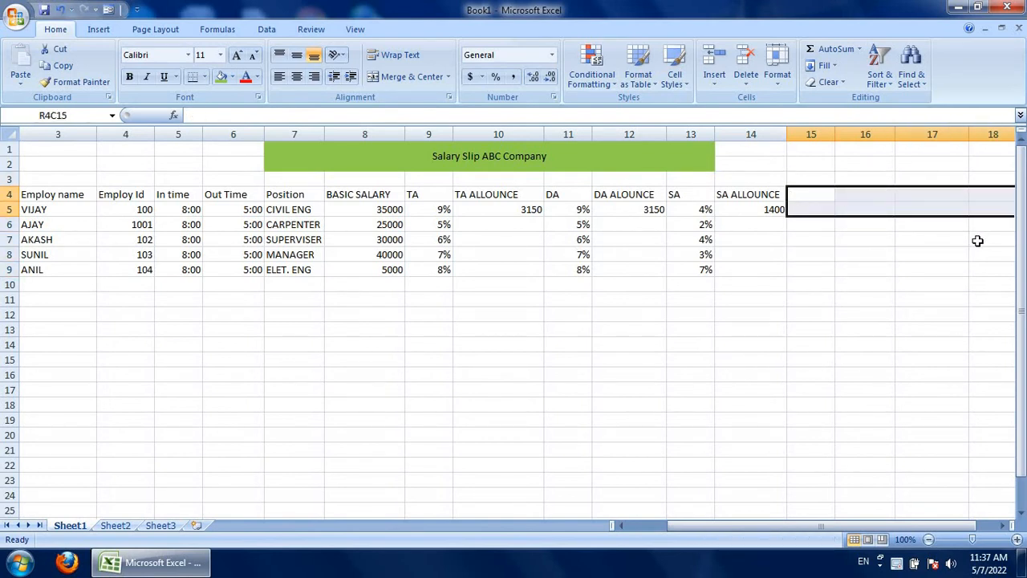
pyautogui.click(856, 255)
# Enter the header NET SALARY in R4C15 and widen column 15 to fit it
pyautogui.click(810, 194)
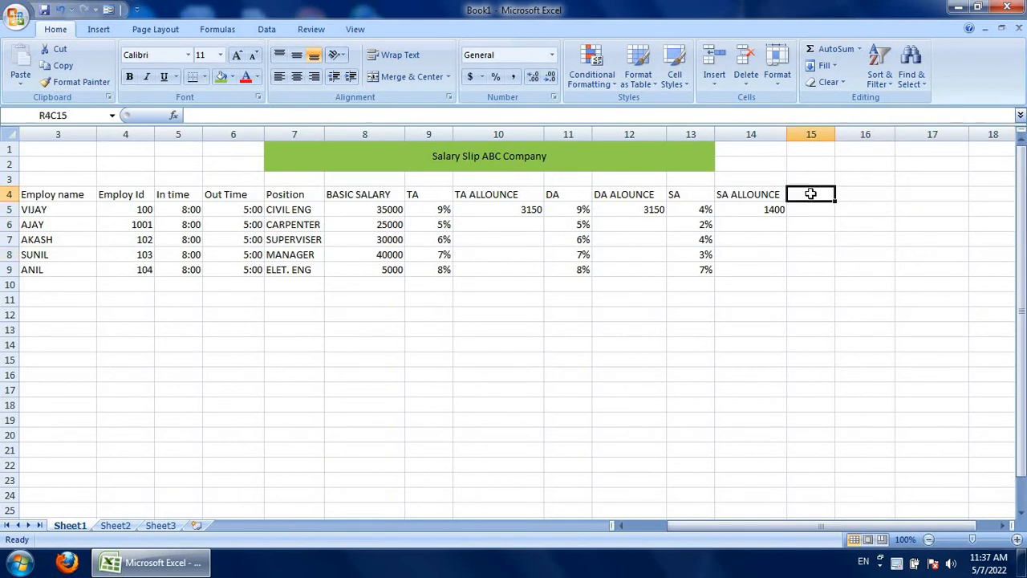
pyautogui.write('NET')
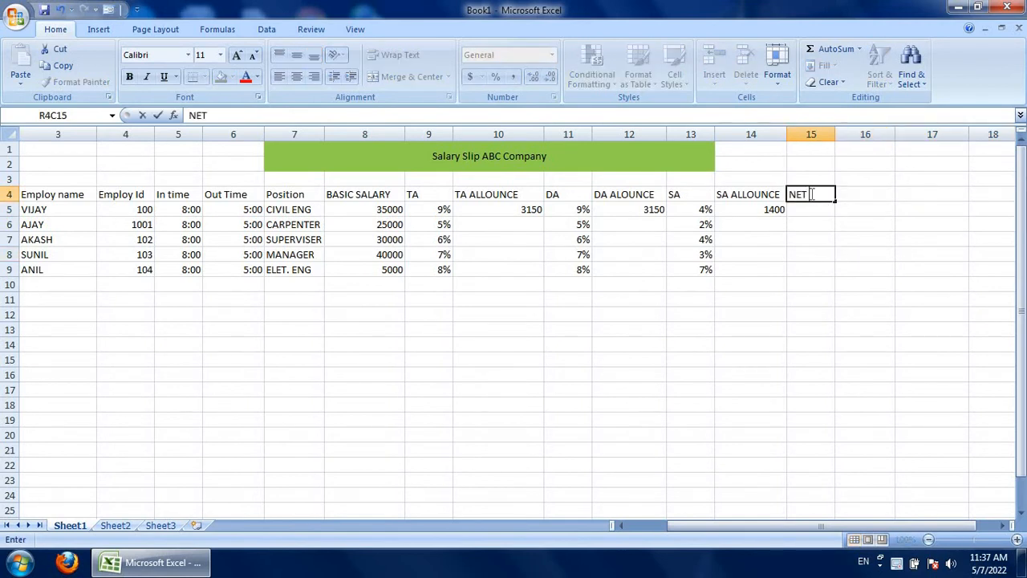
pyautogui.write(' SALARY')
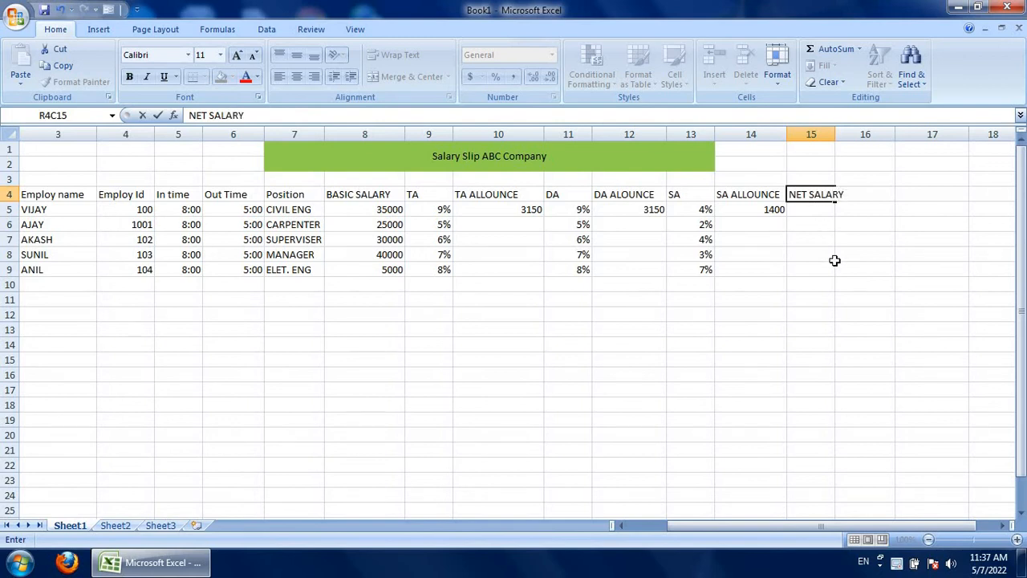
pyautogui.click(830, 255)
pyautogui.moveTo(835, 134); pyautogui.dragTo(851, 134)
# Try to calculate the net salary in R5C15 by adding the basic salary in R5C8 and the TA allowance in R5C10
pyautogui.click(823, 206)
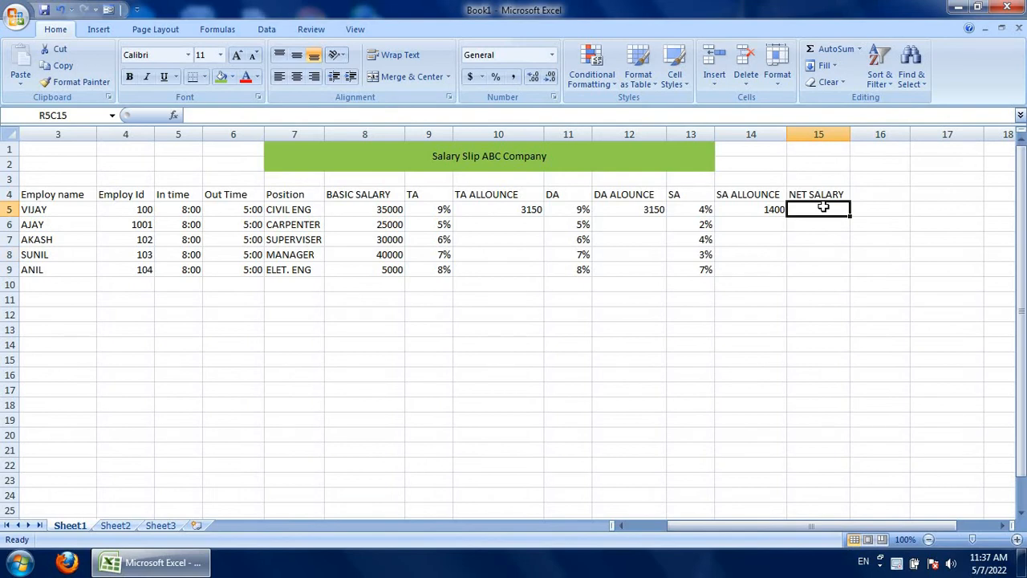
pyautogui.write('=')
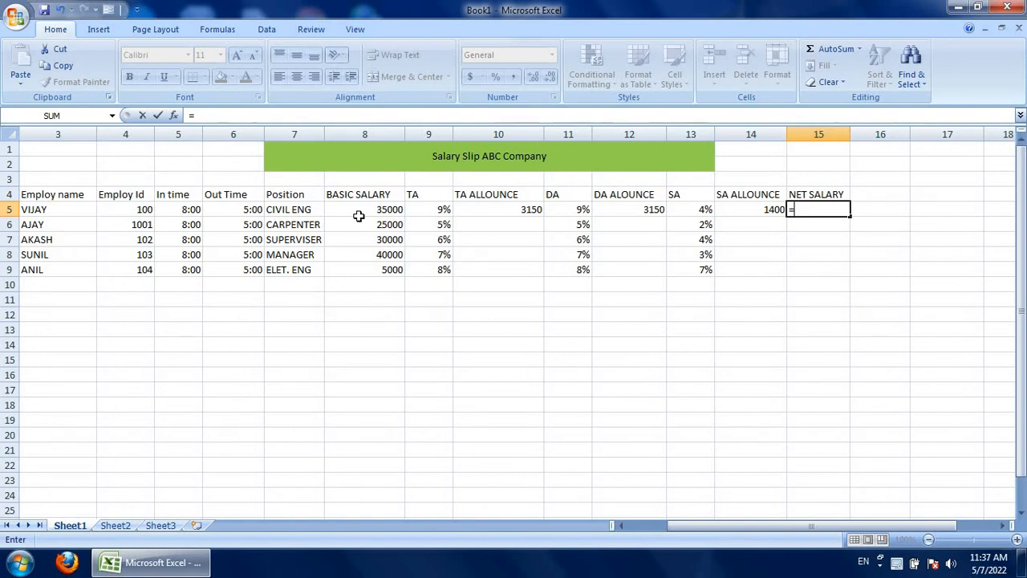
pyautogui.click(399, 209)
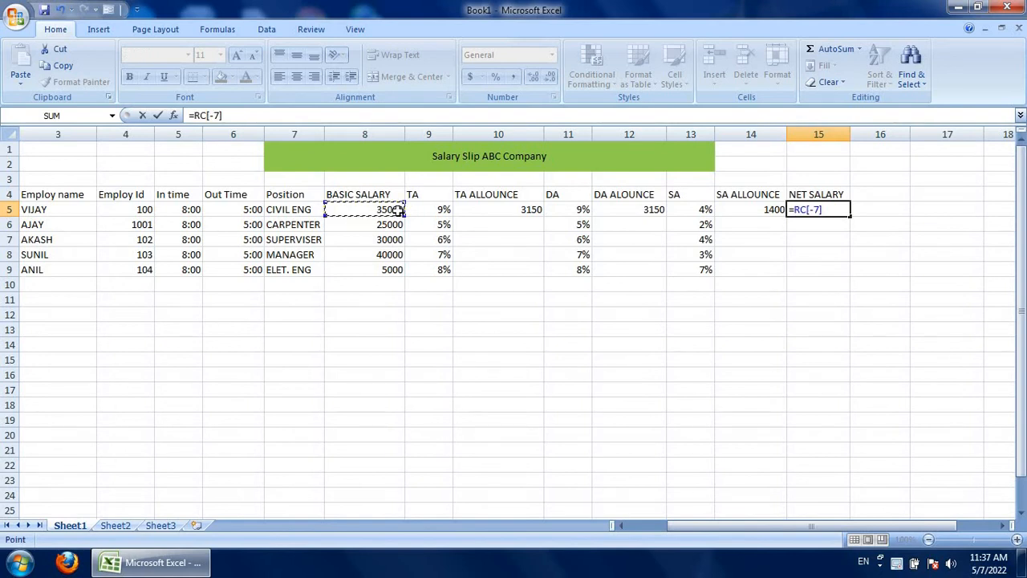
pyautogui.write('+')
pyautogui.click(503, 212)
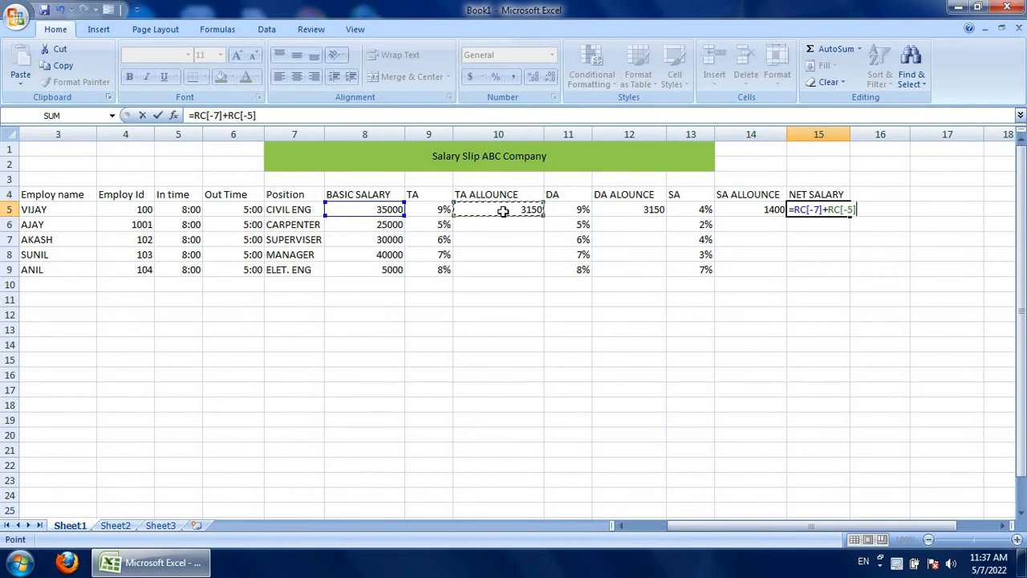
pyautogui.press('Return')
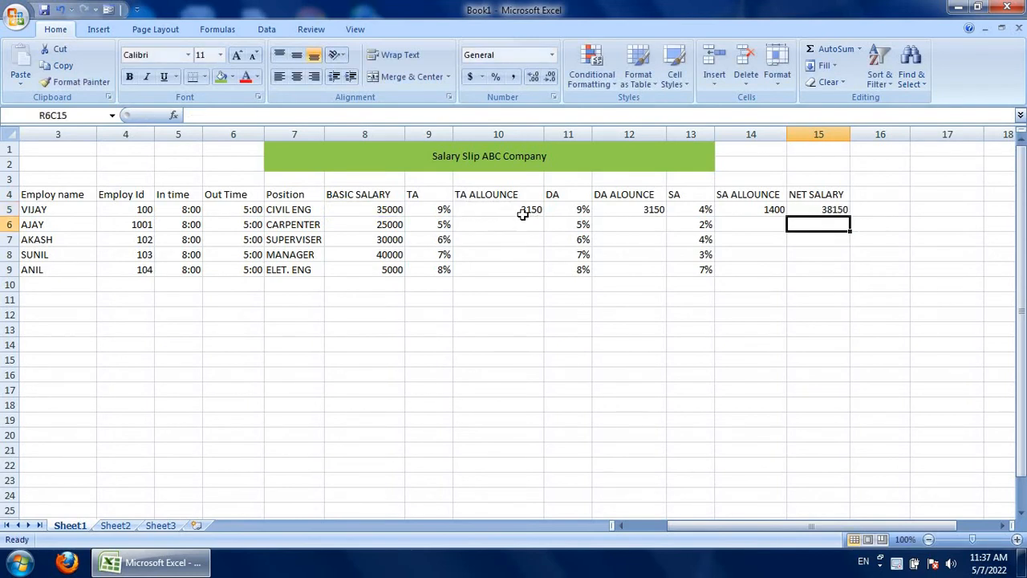
# Replace the net salary formula in R5C15 with the sum of the basic salary and the TA, DA and SA allowances in row 5
pyautogui.click(822, 211)
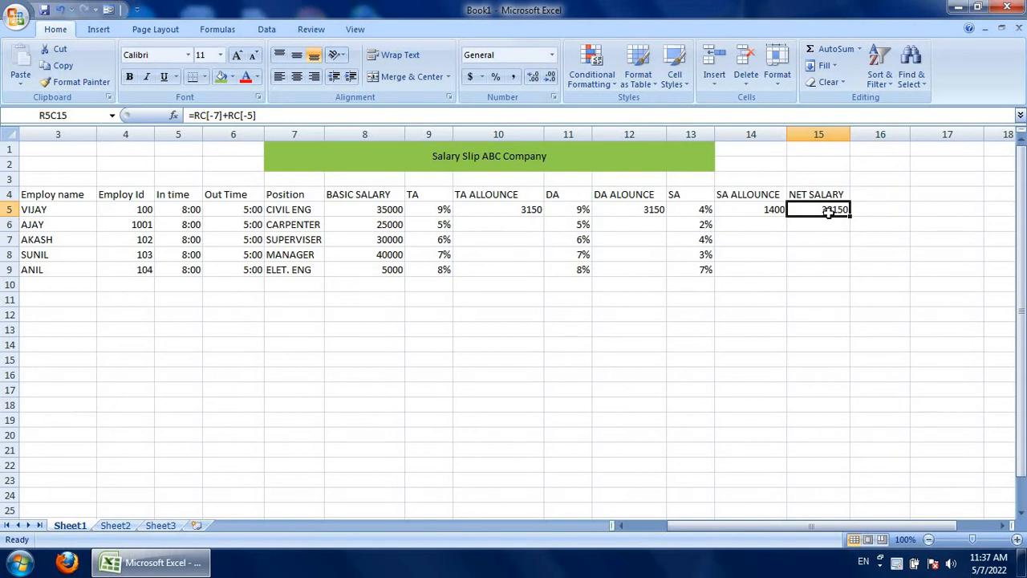
pyautogui.press('Delete')
pyautogui.write('=')
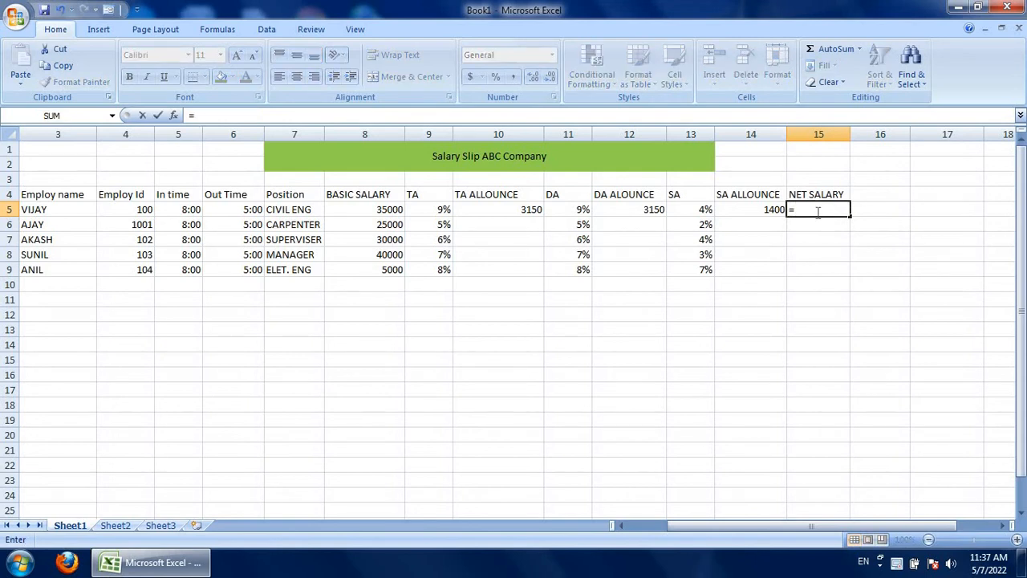
pyautogui.click(383, 208)
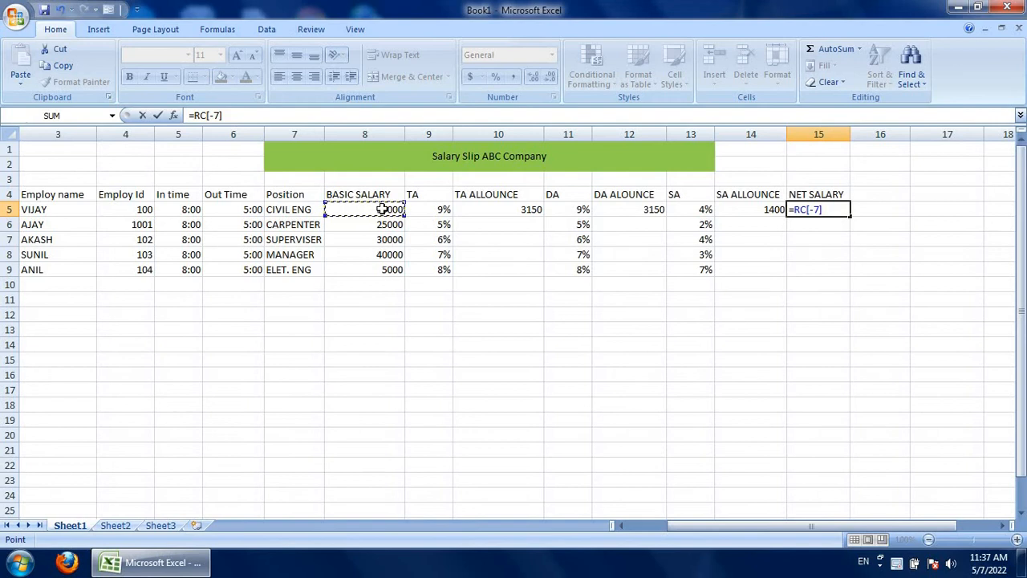
pyautogui.write('+')
pyautogui.click(488, 206)
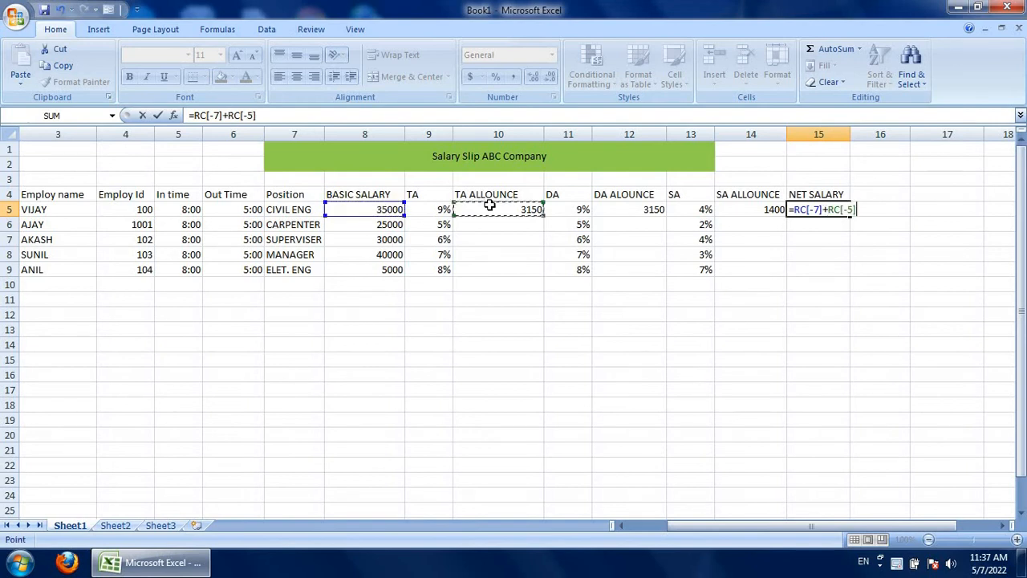
pyautogui.write('+')
pyautogui.click(634, 206)
pyautogui.write('+')
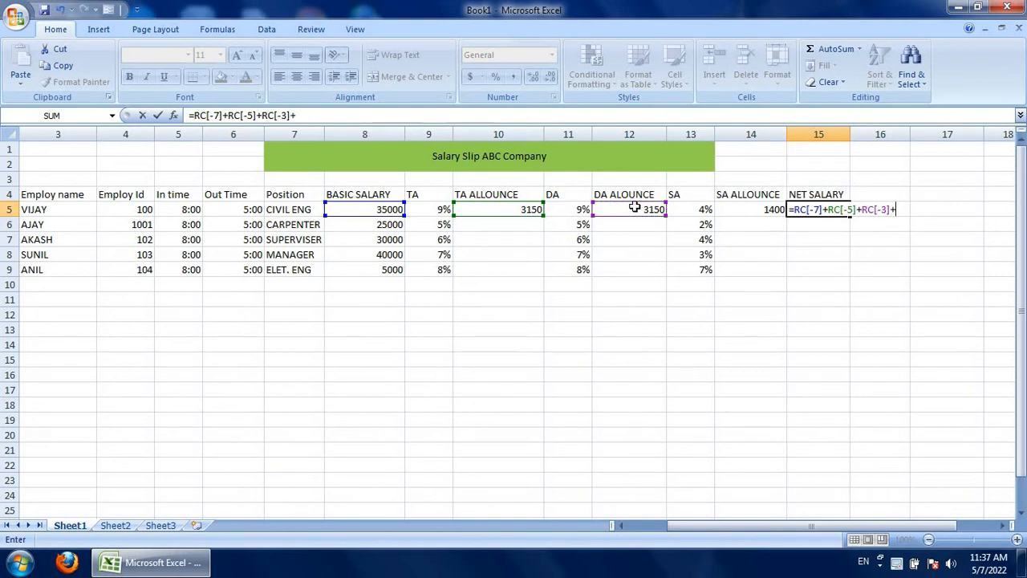
pyautogui.click(762, 209)
pyautogui.press('Return')
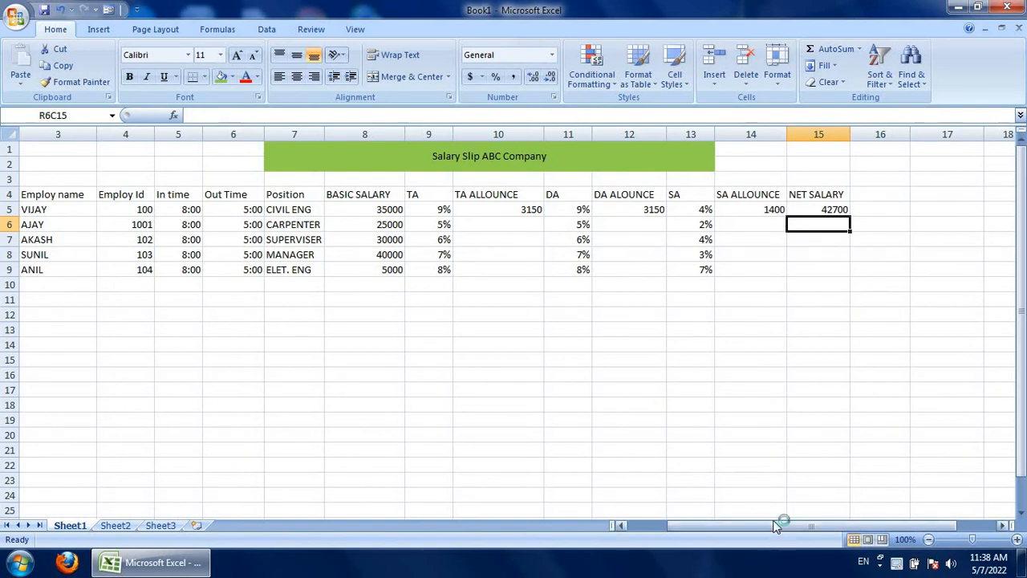
# Enter the headers PF in R4C16 and PF DECTION in R4C17, and clear the old PF DECTION header in R4C19
pyautogui.moveTo(778, 526); pyautogui.dragTo(799, 527)
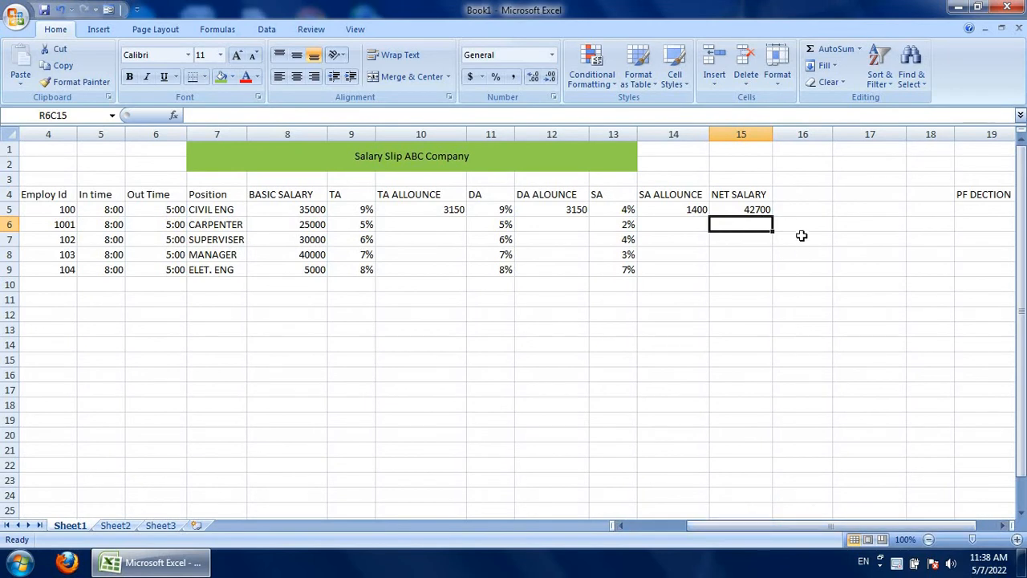
pyautogui.click(800, 196)
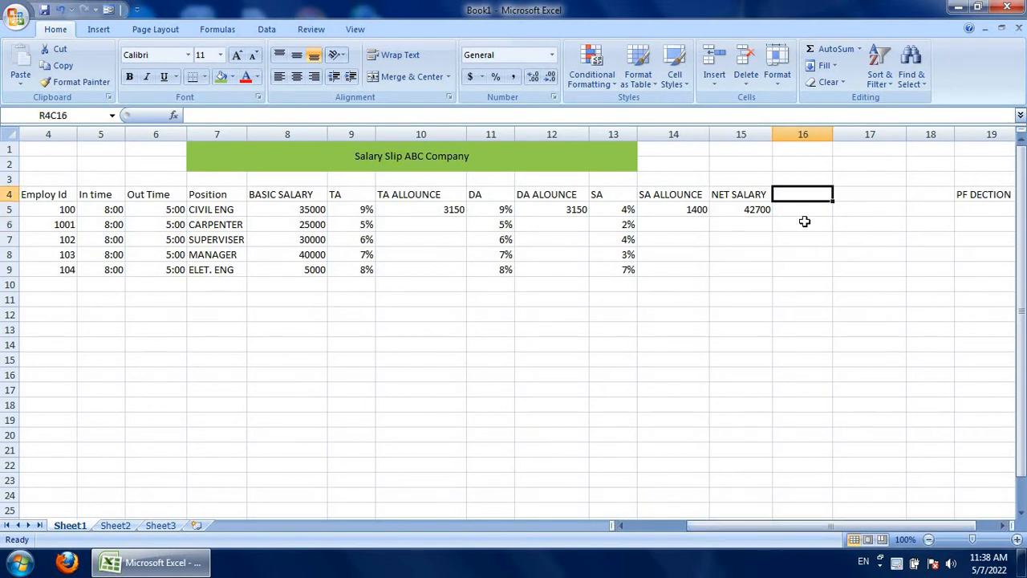
pyautogui.write('PF')
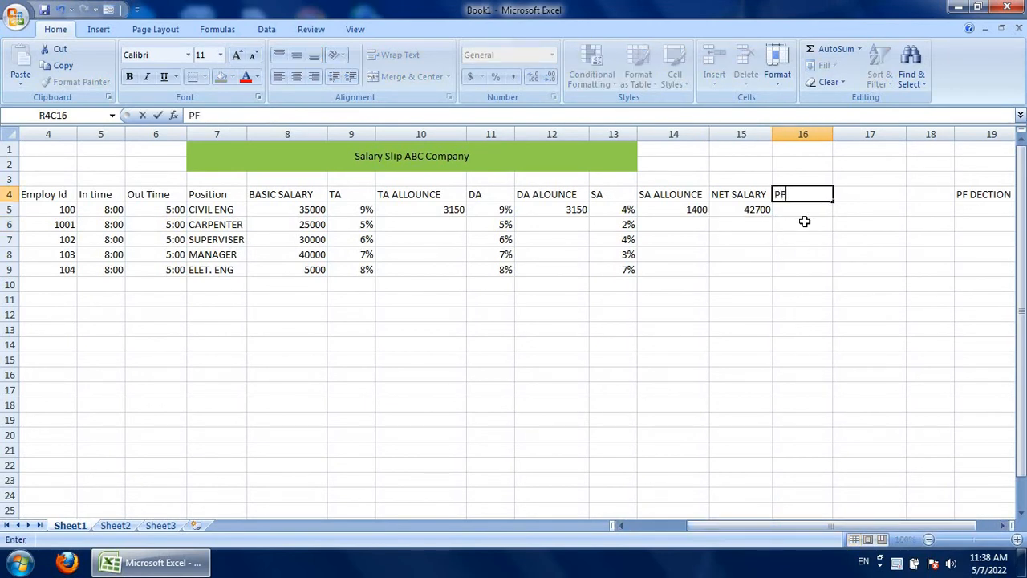
pyautogui.click(868, 238)
pyautogui.click(869, 197)
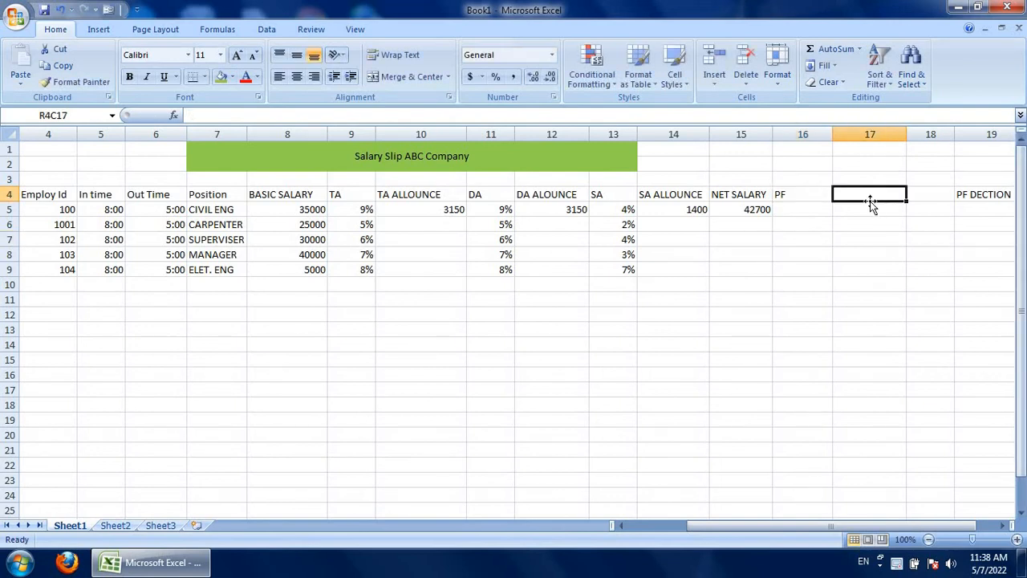
pyautogui.write('P')
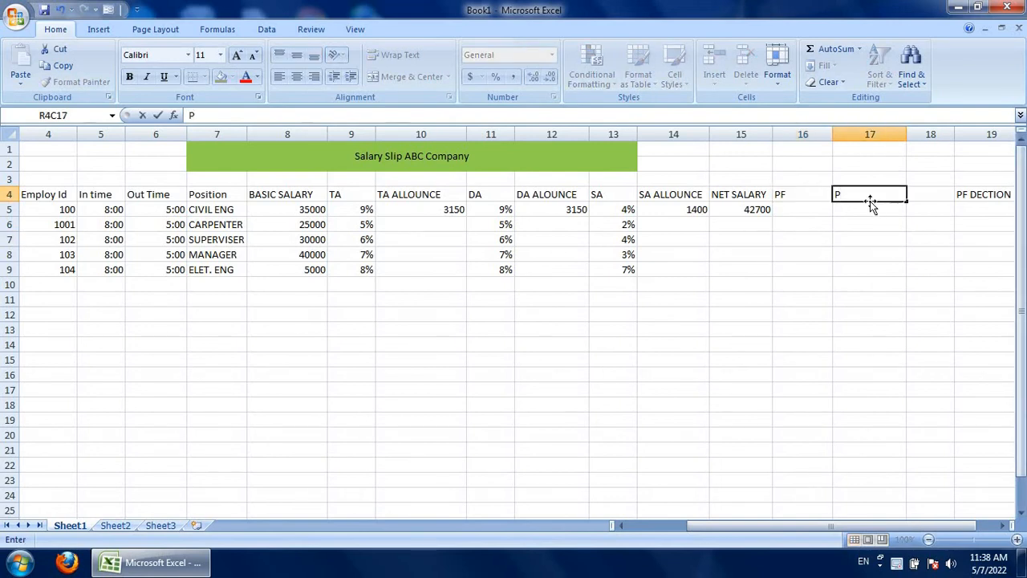
pyautogui.write('F DECTION')
pyautogui.click(936, 216)
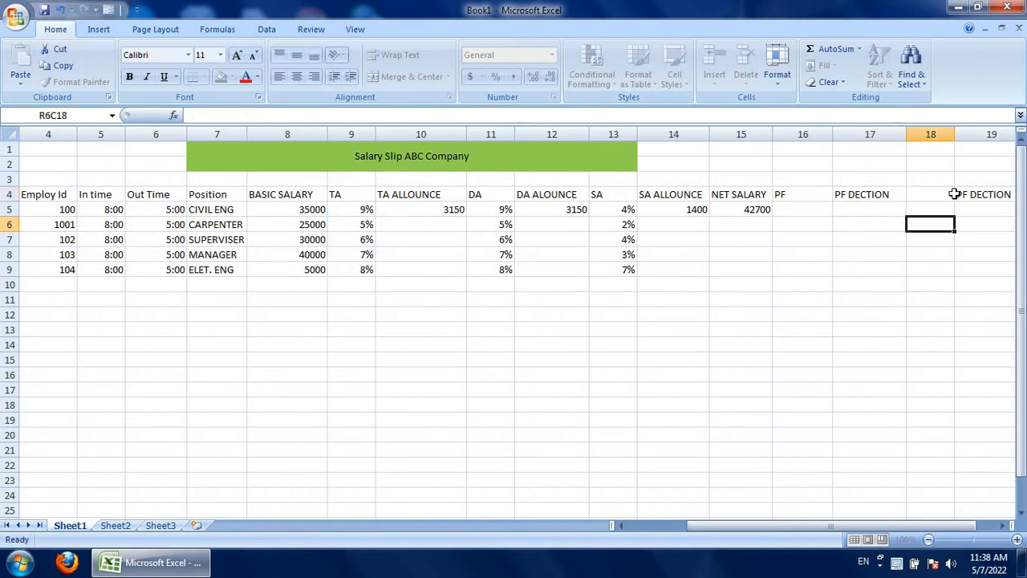
pyautogui.click(1004, 199)
pyautogui.press('Delete')
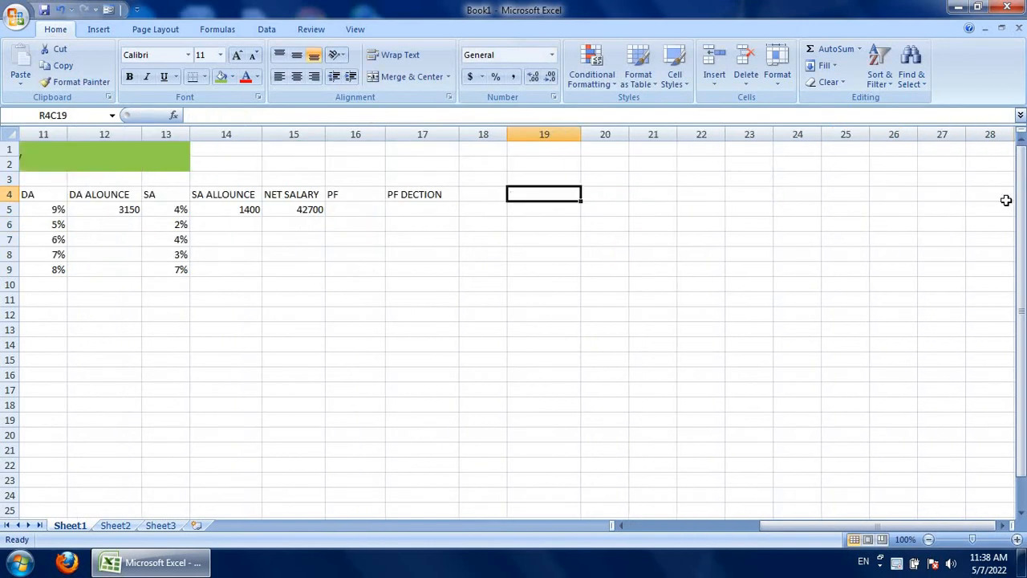
# Enter 12% as the civil engineer's PF rate in R5C16
pyautogui.click(369, 207)
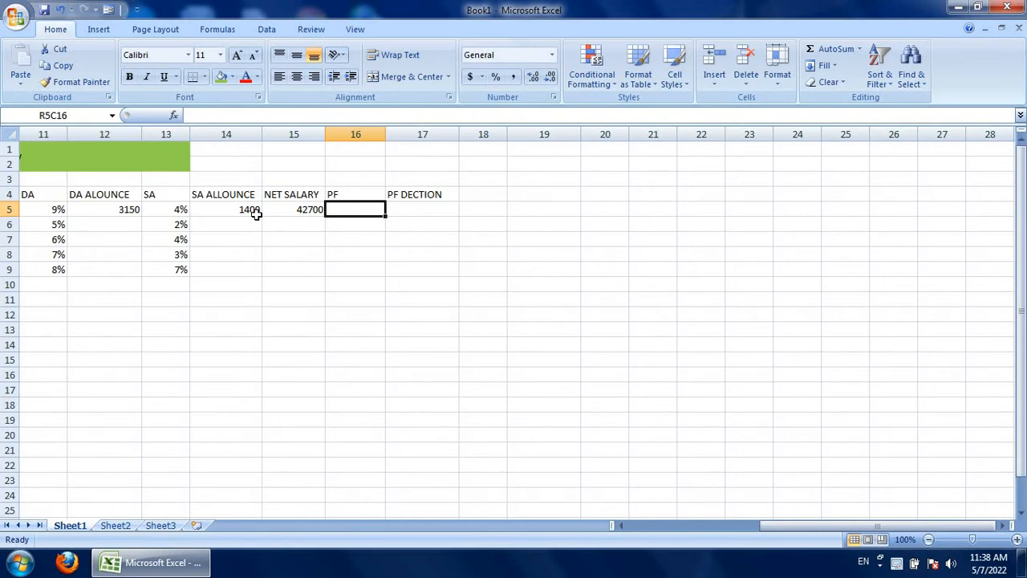
pyautogui.write('12')
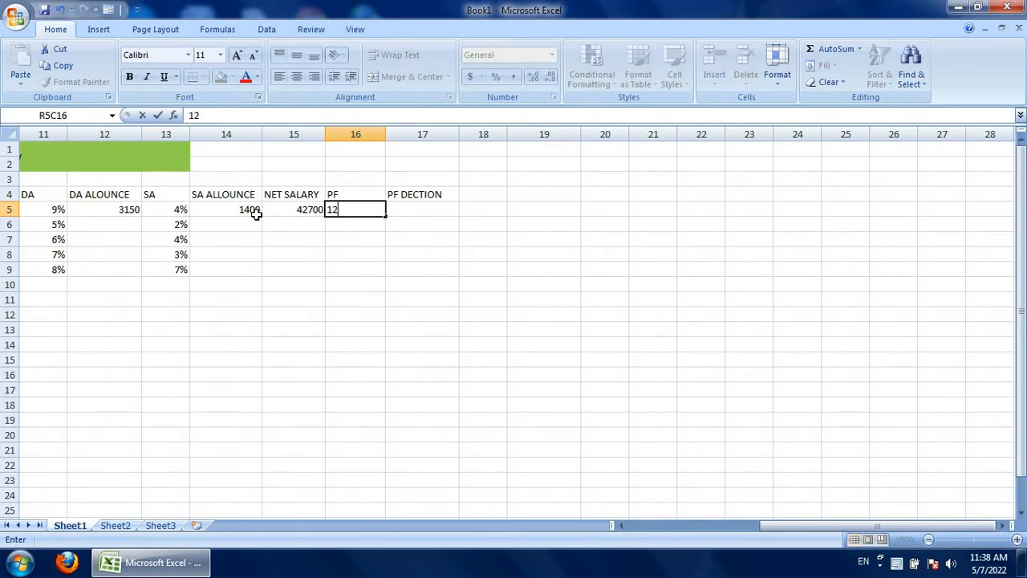
pyautogui.write('%')
pyautogui.press('Return')
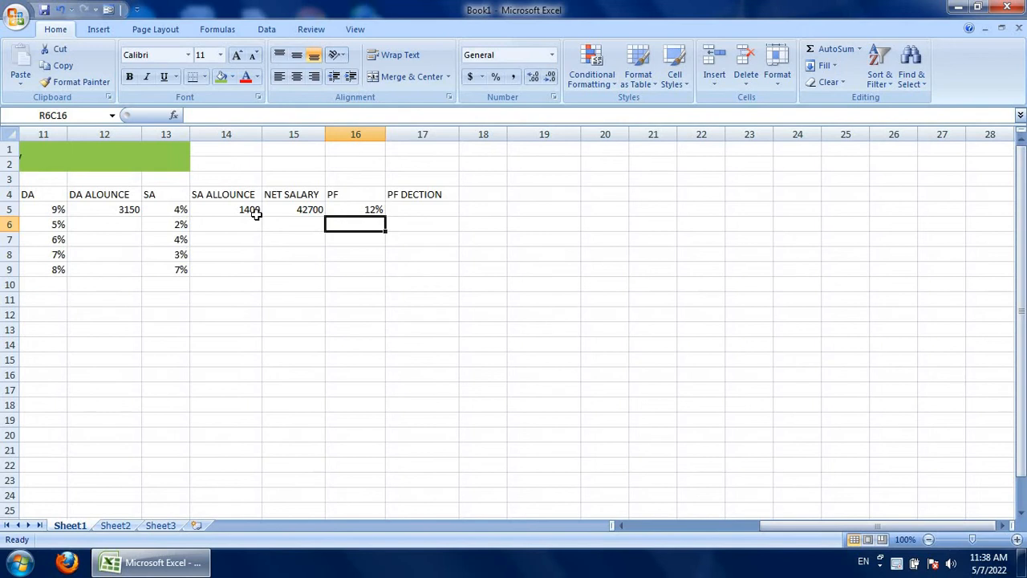
pyautogui.write('4')
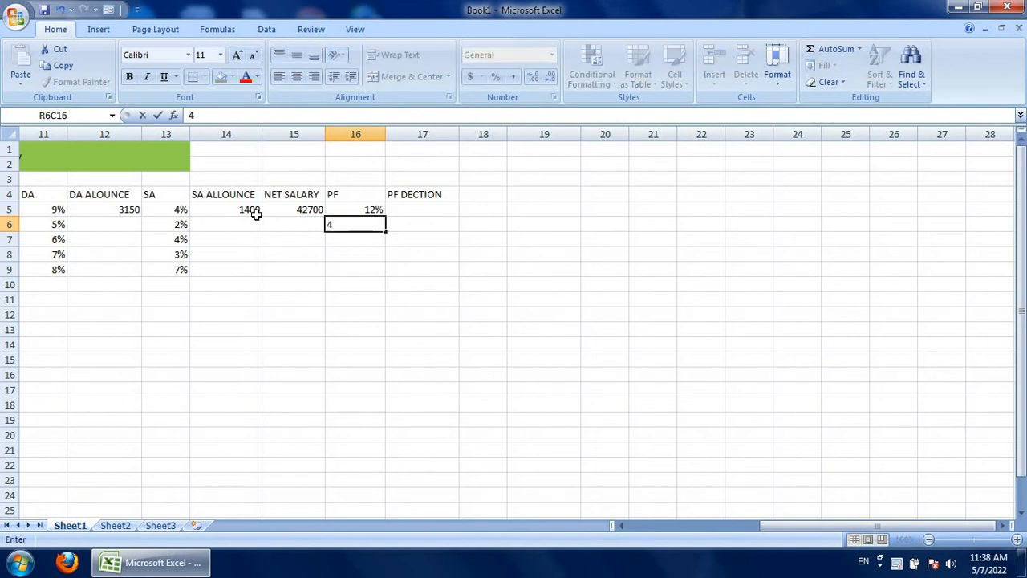
pyautogui.write('%')
pyautogui.press('Return')
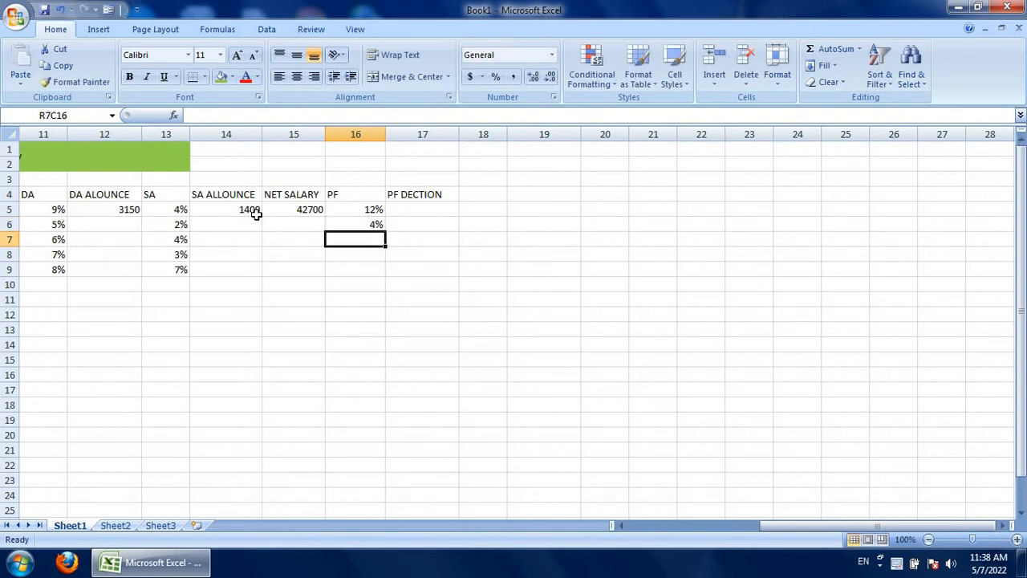
pyautogui.click(357, 224)
pyautogui.press('Delete')
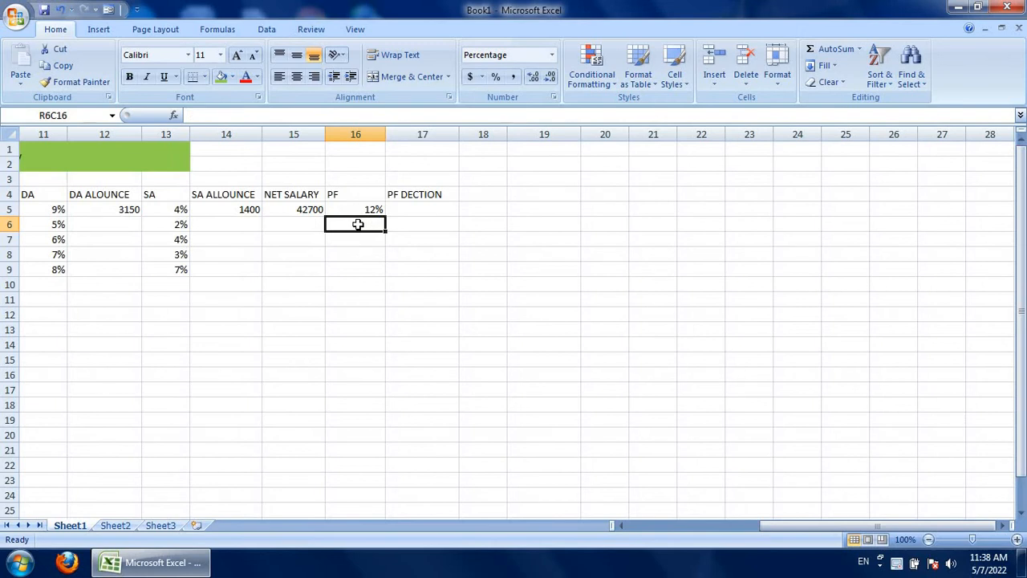
# Calculate the PF deduction in R5C17 by multiplying the net salary in R5C15 by the PF rate in R5C16
pyautogui.click(415, 212)
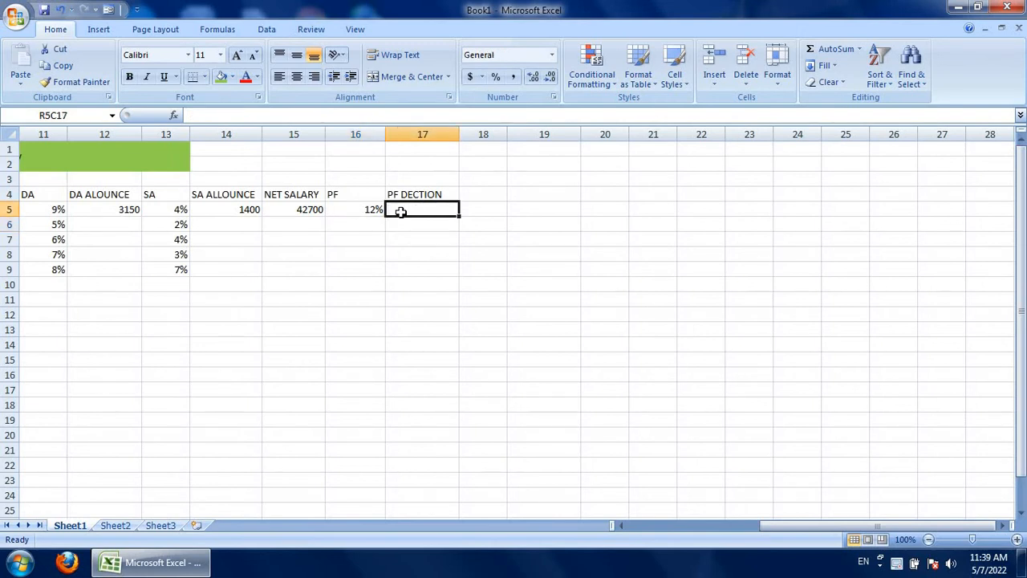
pyautogui.write('=')
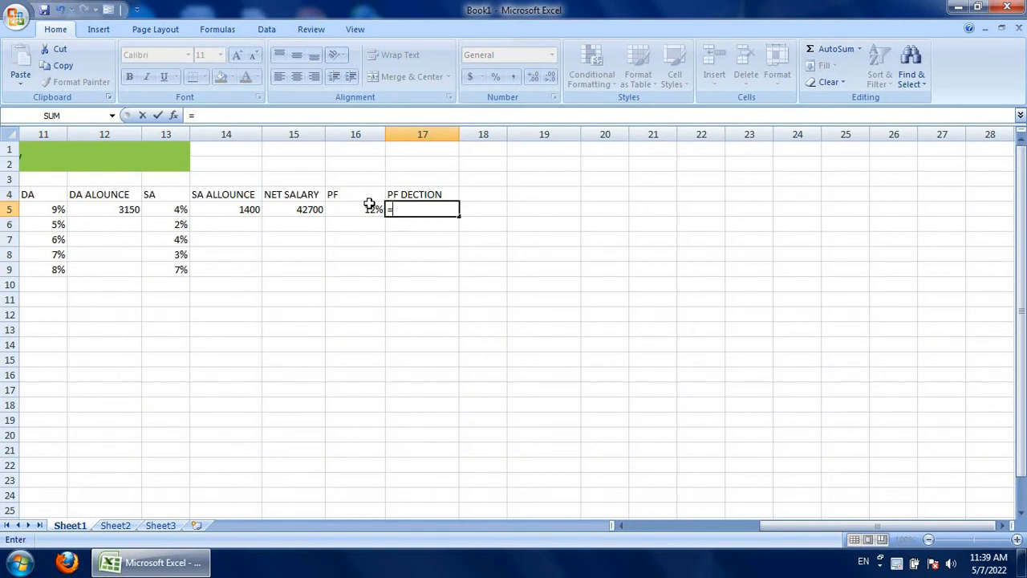
pyautogui.click(297, 209)
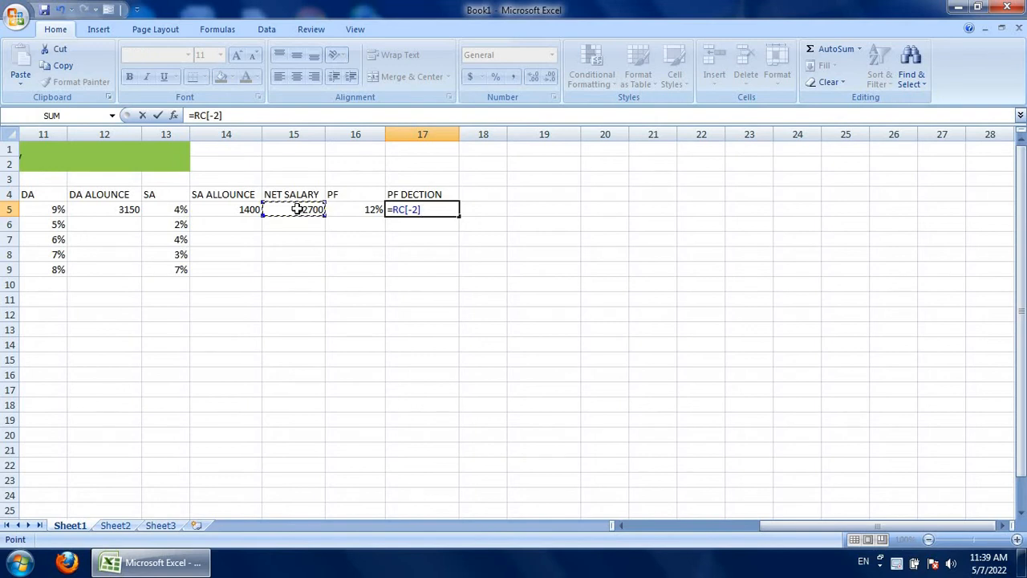
pyautogui.write('*')
pyautogui.click(348, 210)
pyautogui.press('Return')
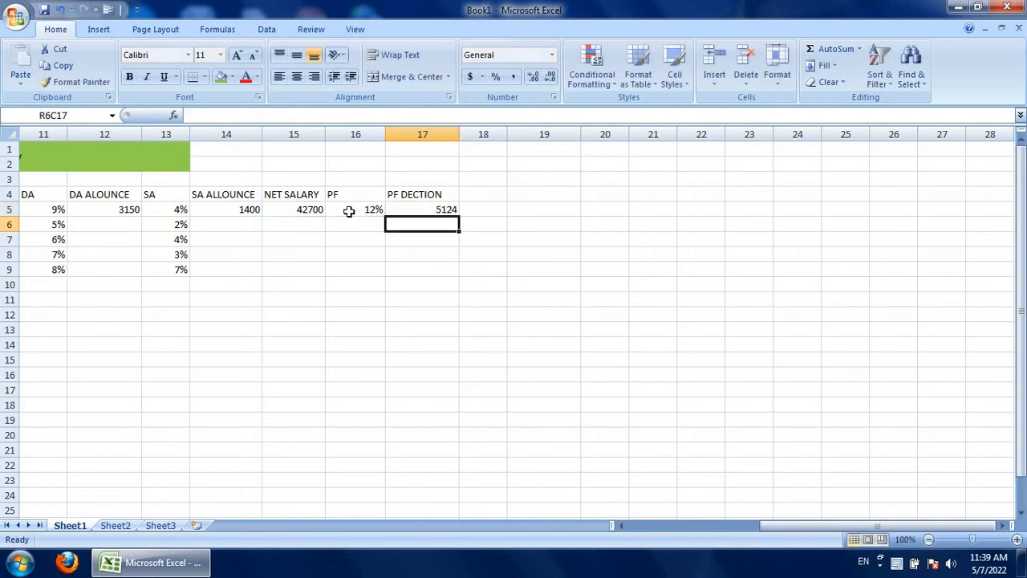
pyautogui.click(409, 208)
pyautogui.click(401, 272)
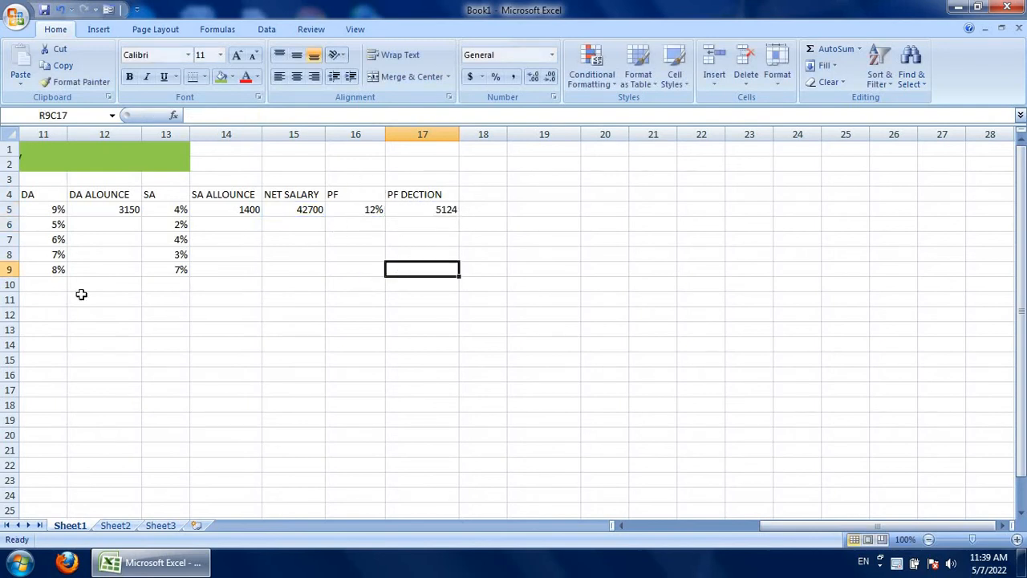
# Enter the header NET GIVEN SALARY in R4C18 and widen column 18 to fit it
pyautogui.click(477, 193)
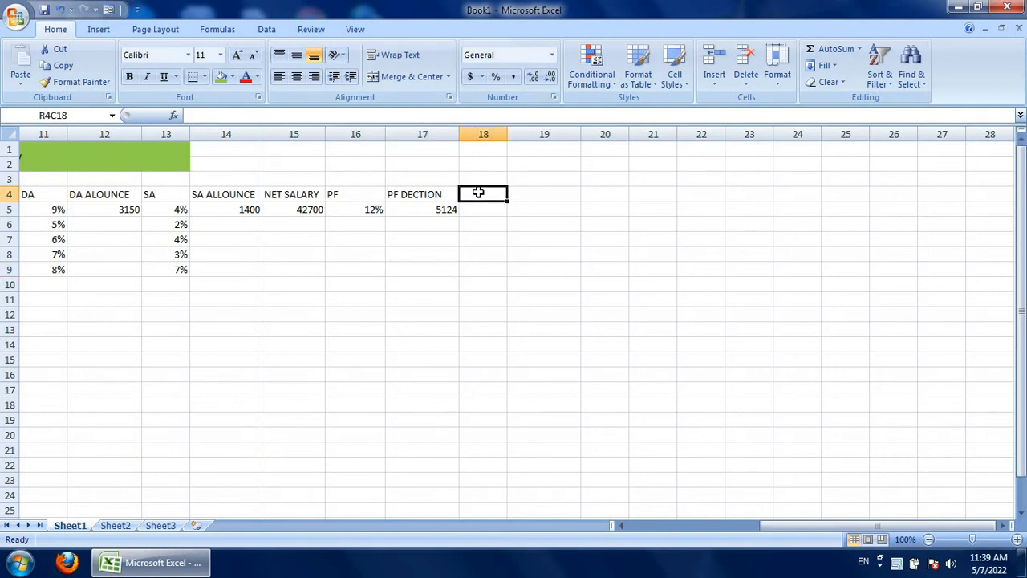
pyautogui.write('N')
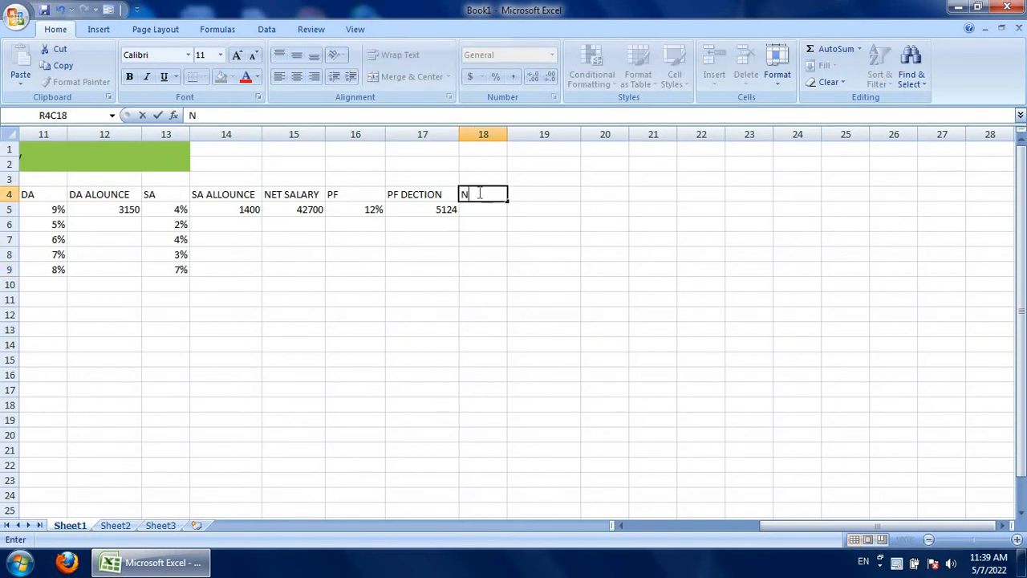
pyautogui.write('ET GIVEN')
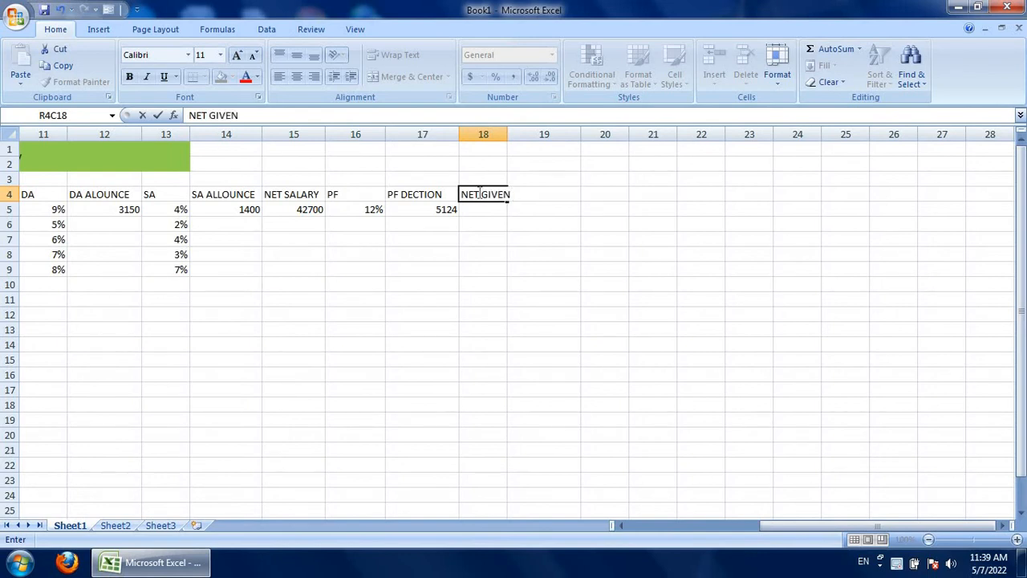
pyautogui.write(' SALARY')
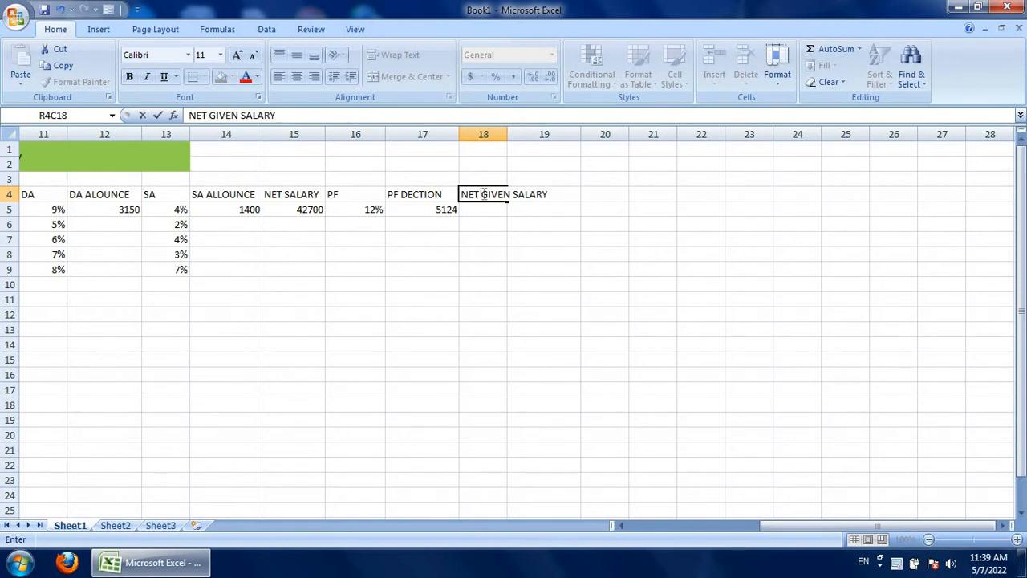
pyautogui.click(508, 226)
pyautogui.moveTo(507, 134); pyautogui.dragTo(556, 134)
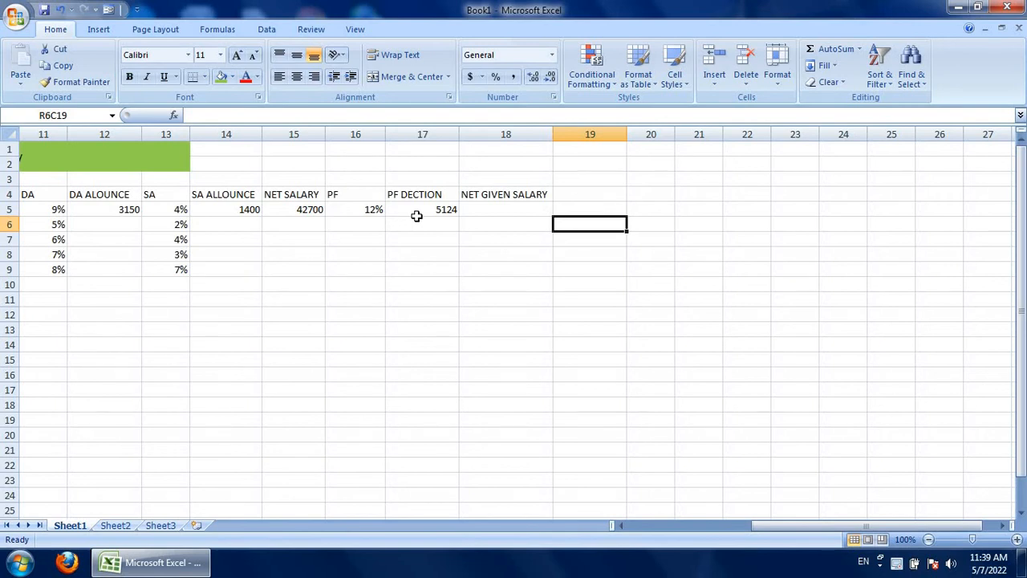
# Calculate the net given salary in R5C18 by subtracting the PF deduction in R5C17 from the net salary in R5C15
pyautogui.click(476, 211)
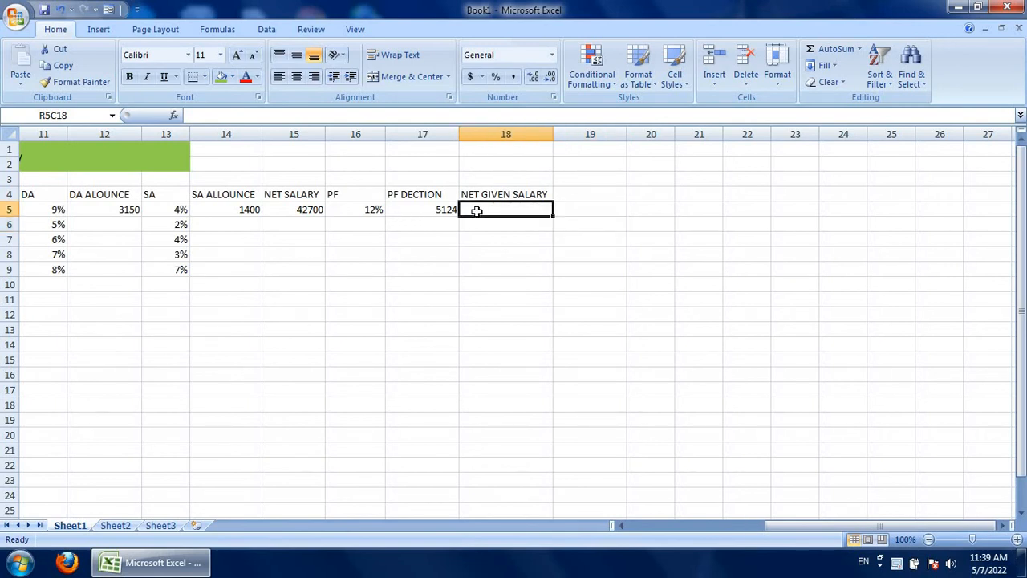
pyautogui.write('=')
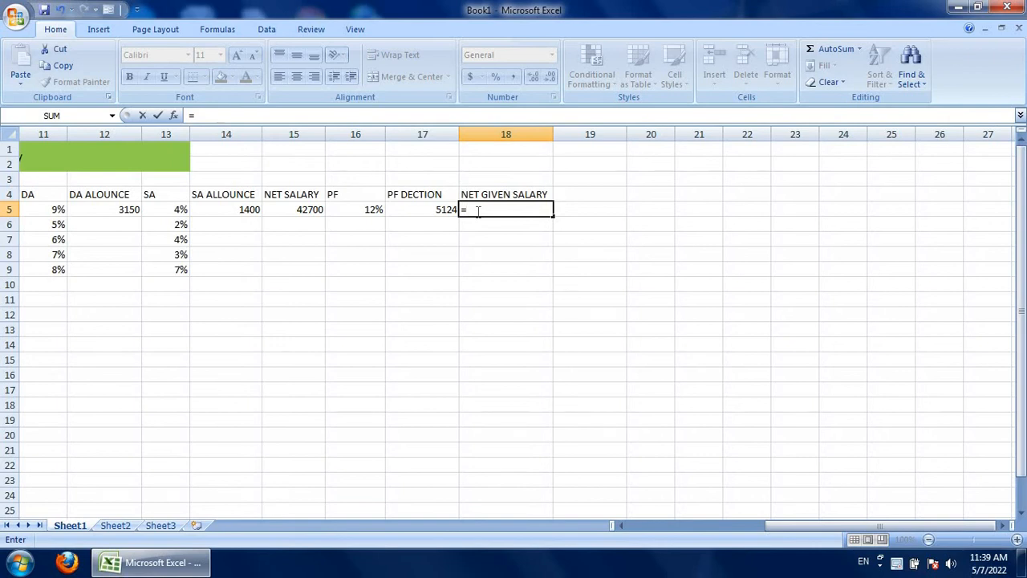
pyautogui.click(296, 211)
pyautogui.write('-')
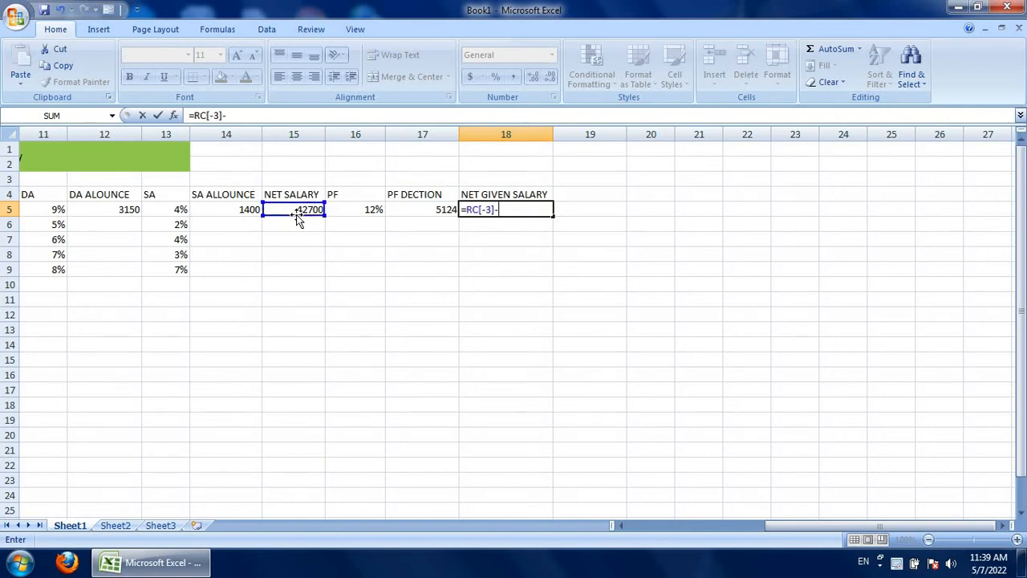
pyautogui.click(433, 208)
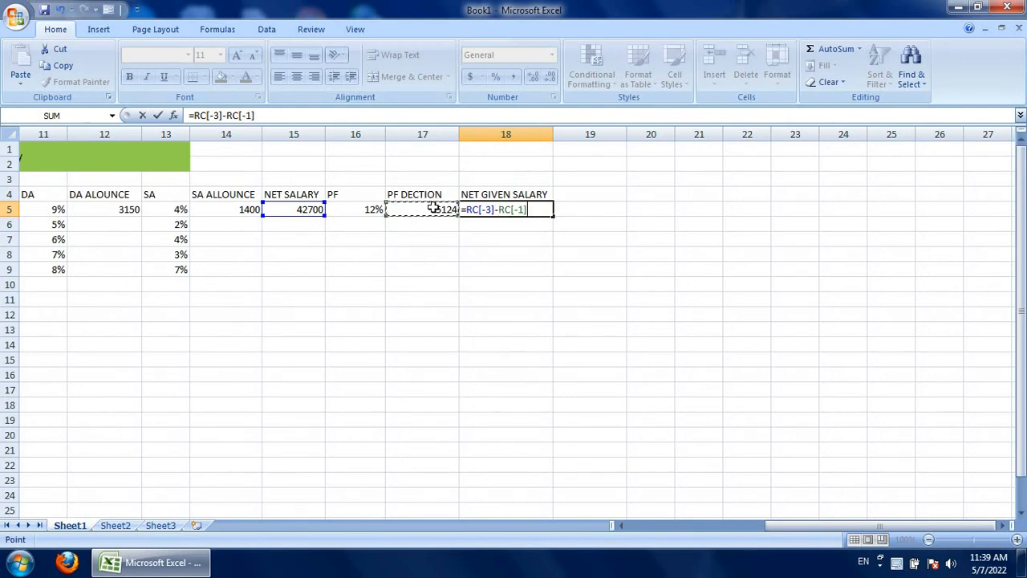
pyautogui.press('Return')
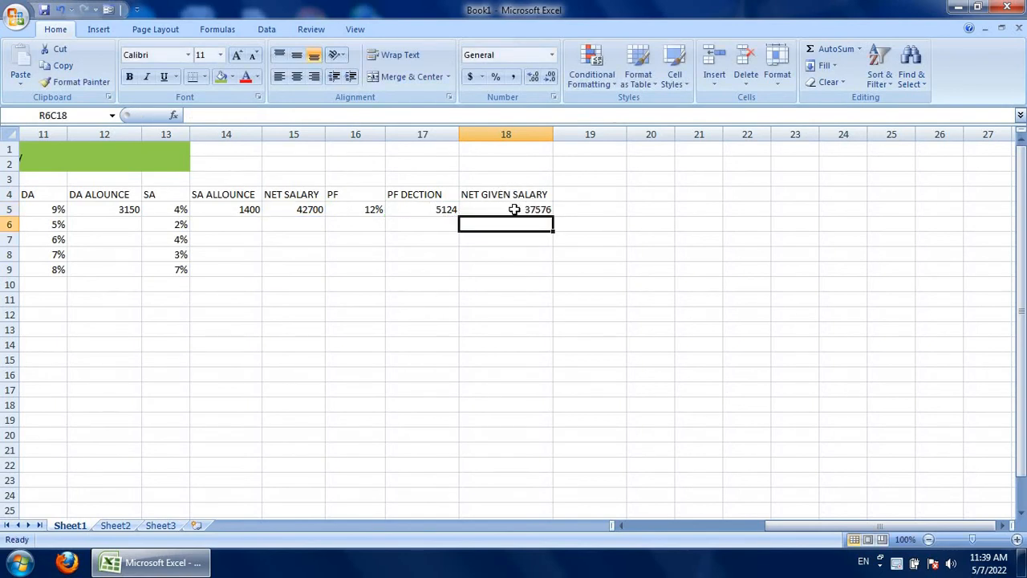
pyautogui.click(509, 251)
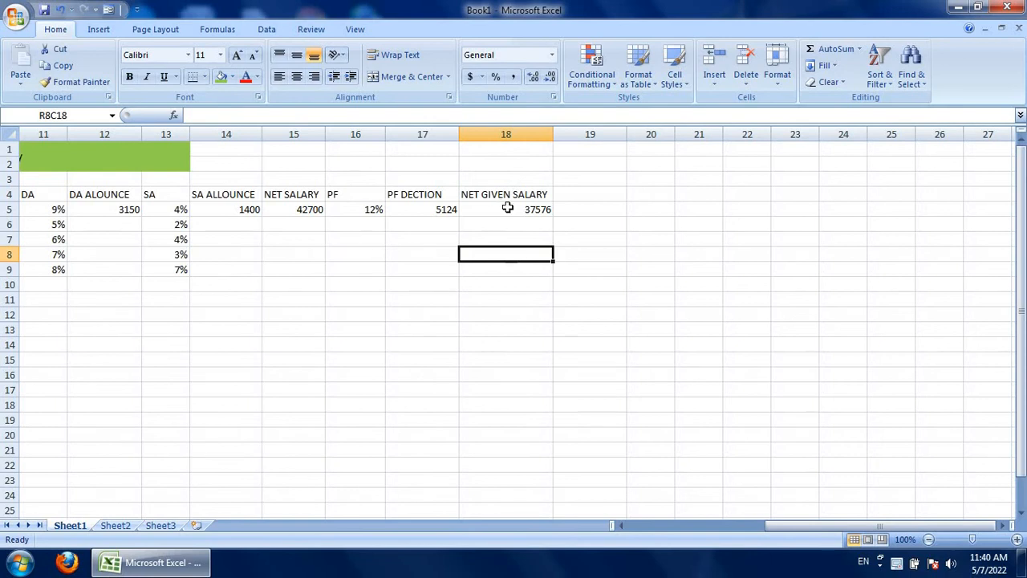
# Enter the header OT in R4C19 and the civil engineer's overtime value 25 in R5C19
pyautogui.click(590, 192)
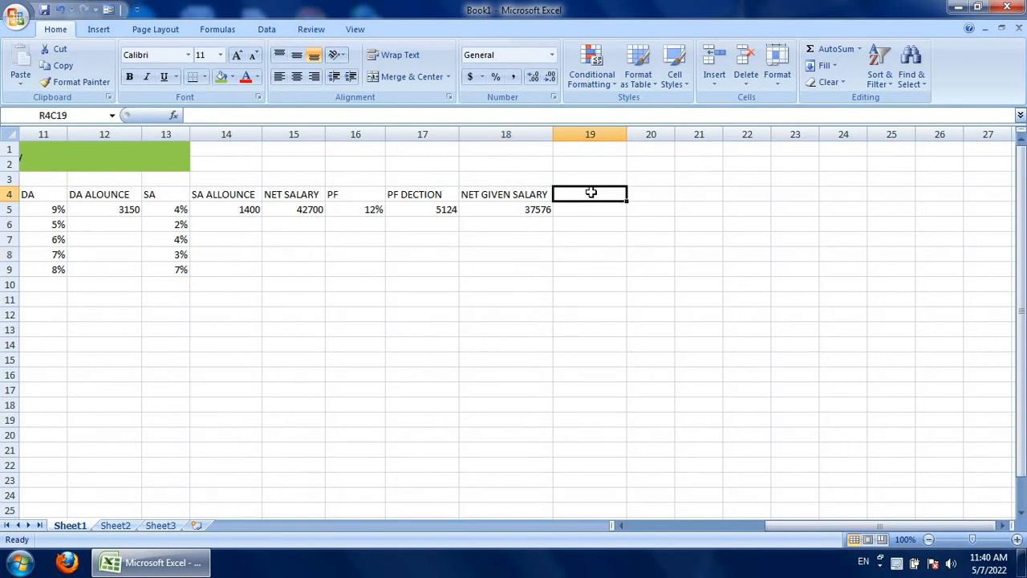
pyautogui.write('OT')
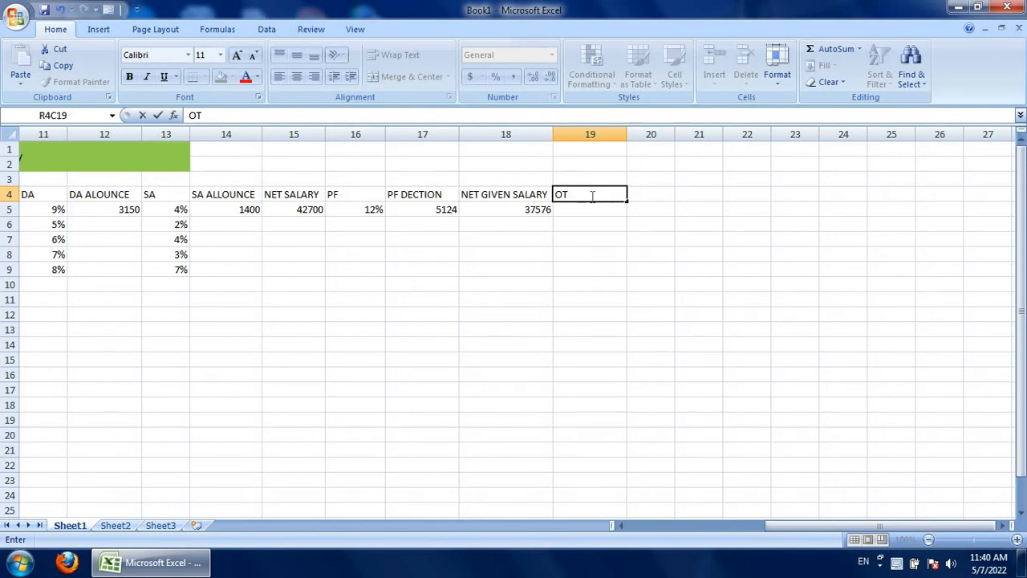
pyautogui.click(590, 209)
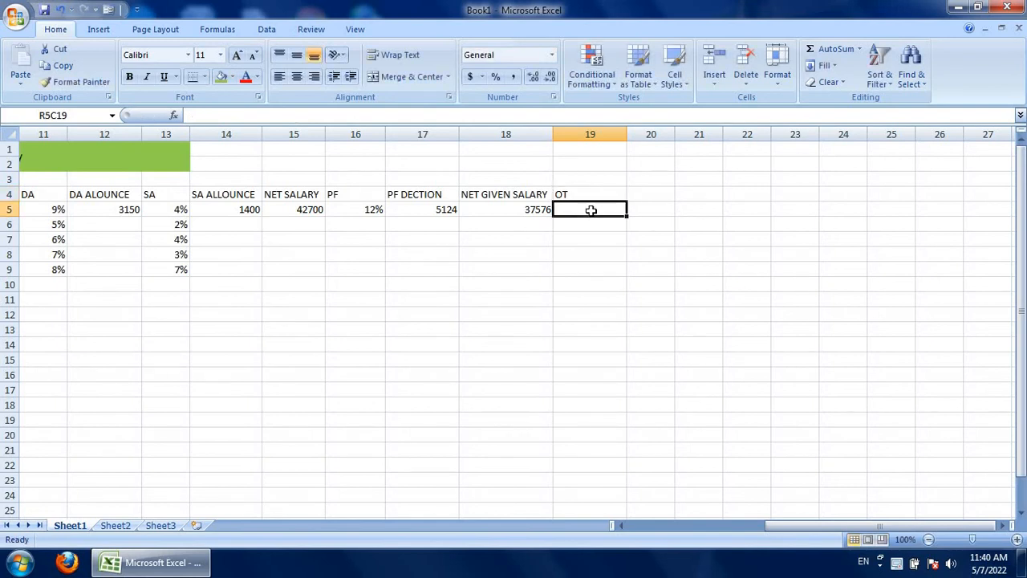
pyautogui.write('2')
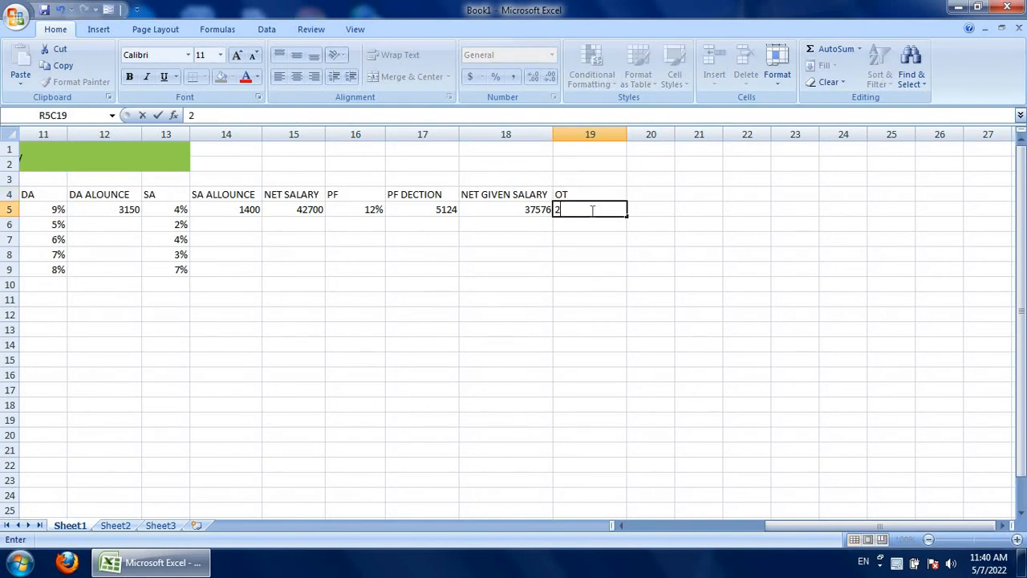
pyautogui.write('5')
# Enter the header PER DAY SALARY in R4C20 and widen column 20 to fit it
pyautogui.moveTo(815, 527); pyautogui.dragTo(808, 527)
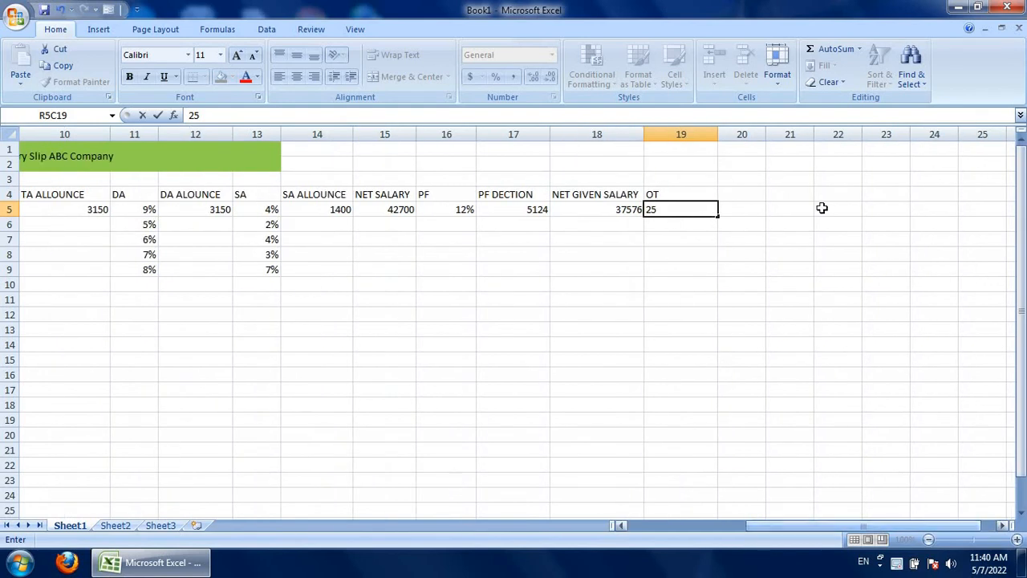
pyautogui.click(747, 192)
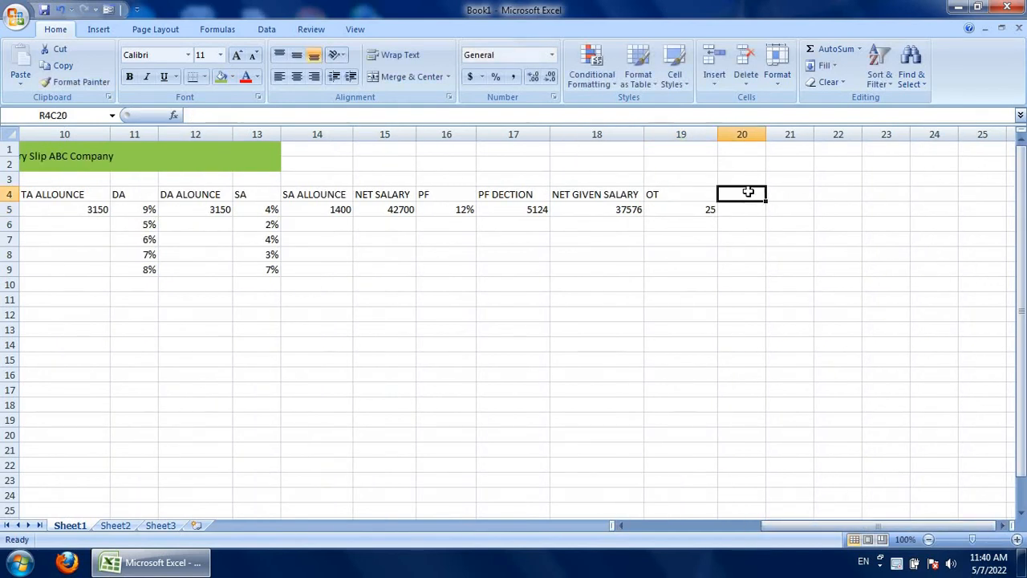
pyautogui.write('P')
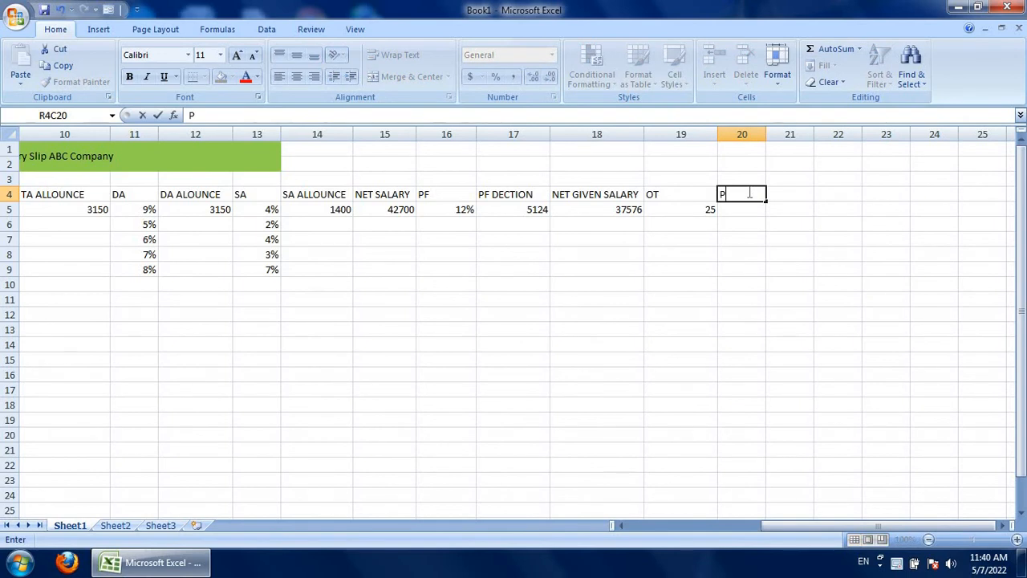
pyautogui.write('ER DAY SAL')
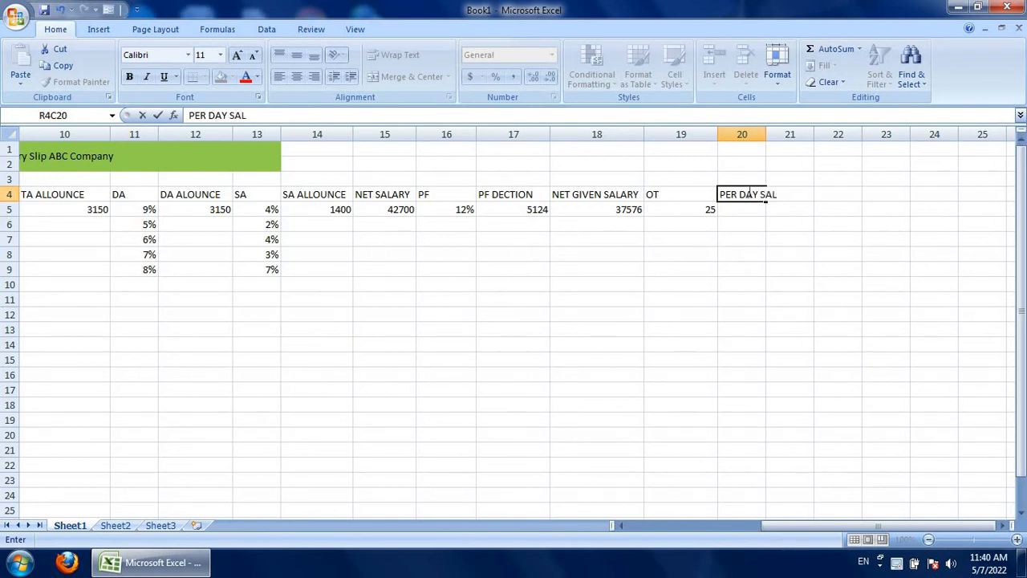
pyautogui.write('ARY')
pyautogui.click(772, 237)
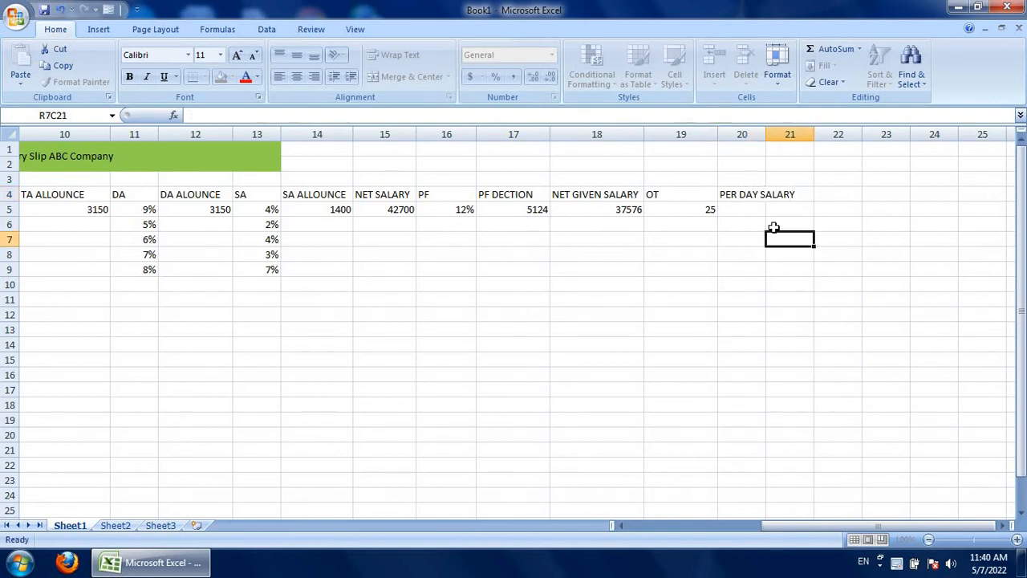
pyautogui.moveTo(767, 134); pyautogui.dragTo(867, 137)
# Enter the header HOURS SALARY in R4C21 and widen column 21 to fit it
pyautogui.click(839, 192)
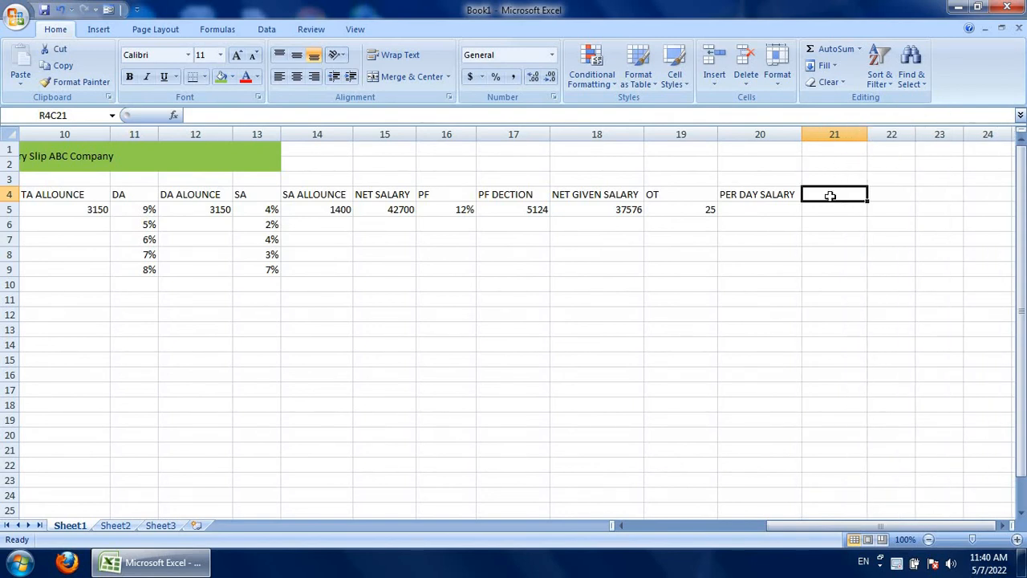
pyautogui.write('HOU')
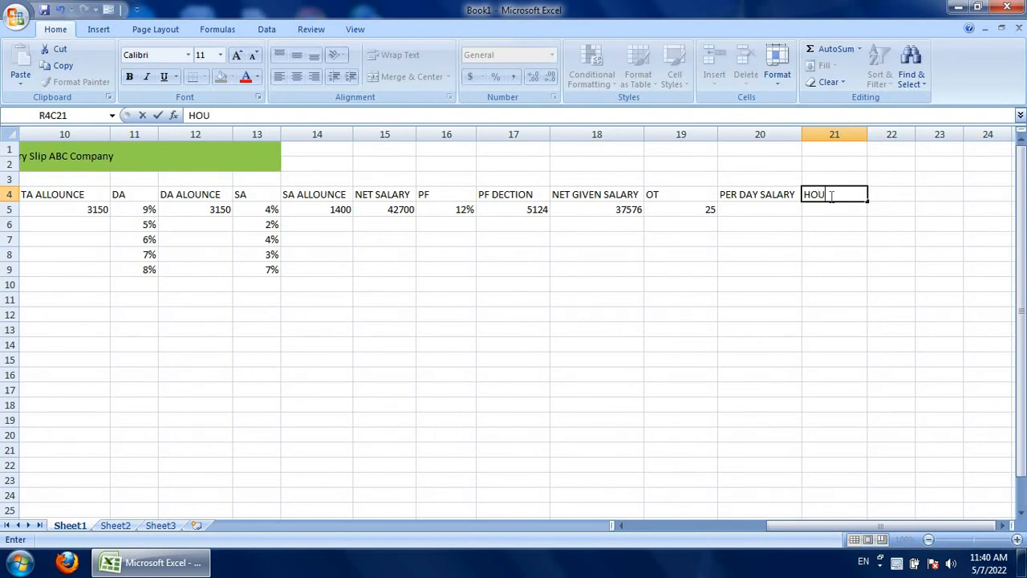
pyautogui.write('RS SALARY')
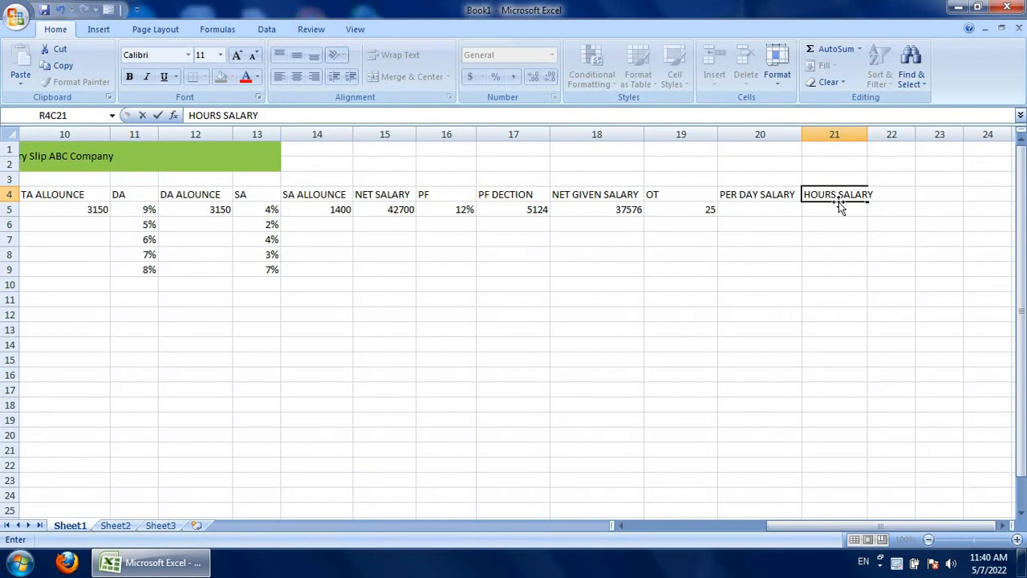
pyautogui.press('Return')
pyautogui.moveTo(867, 135); pyautogui.dragTo(877, 144)
pyautogui.click(860, 269)
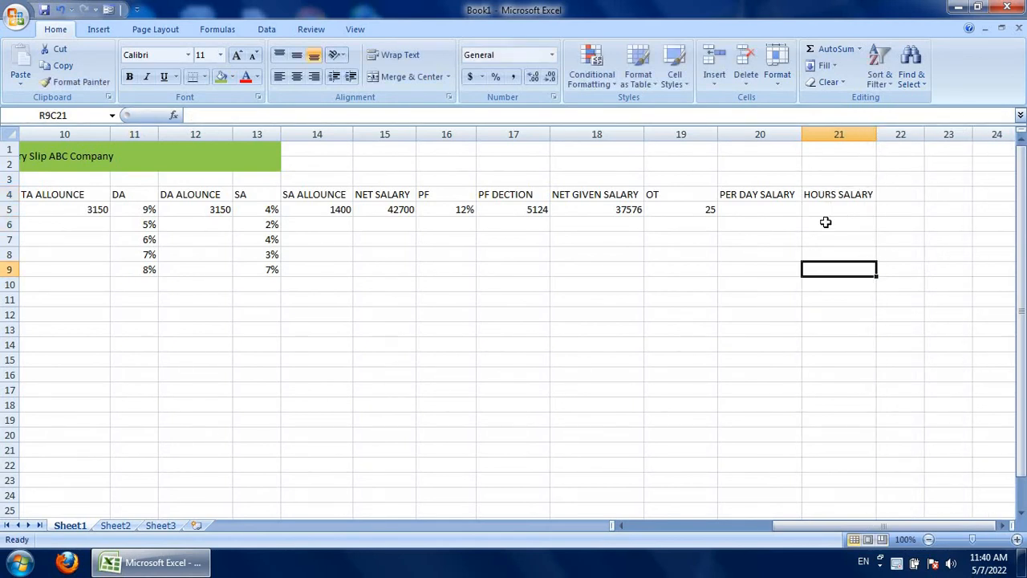
# Enter the header NET PAY SALARY in R4C22 and widen column 22 to fit it
pyautogui.click(904, 194)
pyautogui.moveTo(921, 134); pyautogui.dragTo(941, 143)
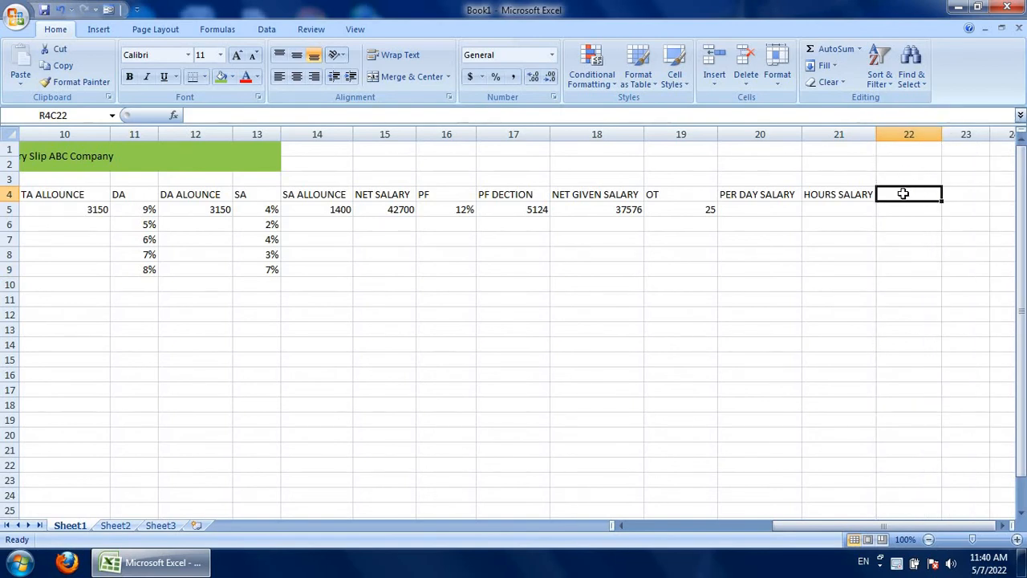
pyautogui.write('NET')
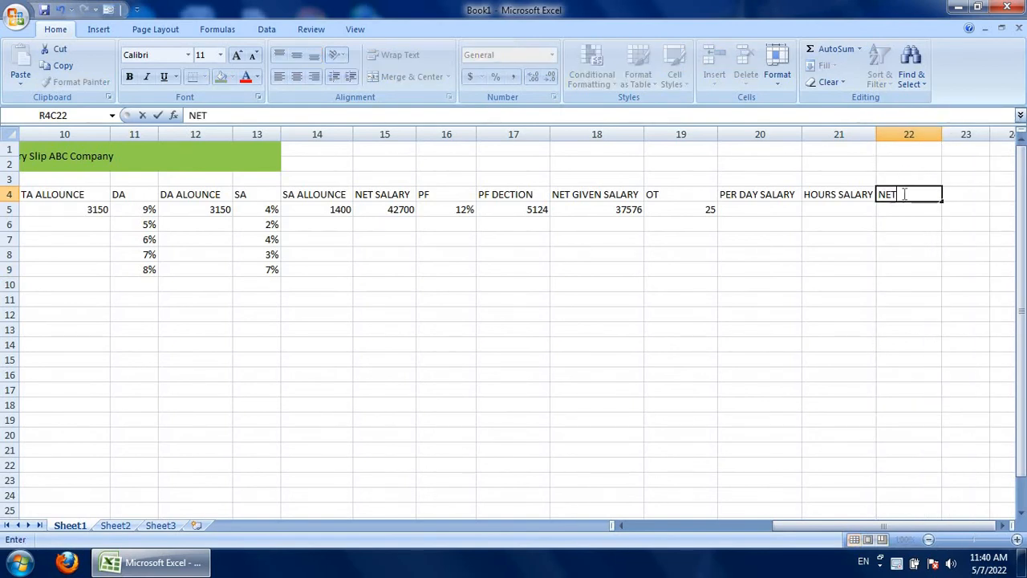
pyautogui.write(' PAY SALARY')
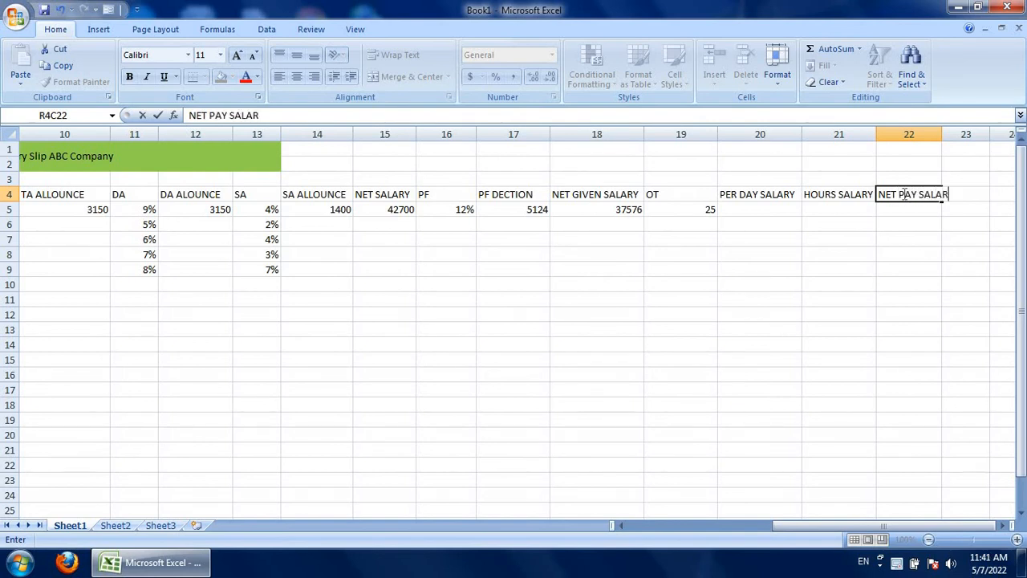
pyautogui.click(919, 223)
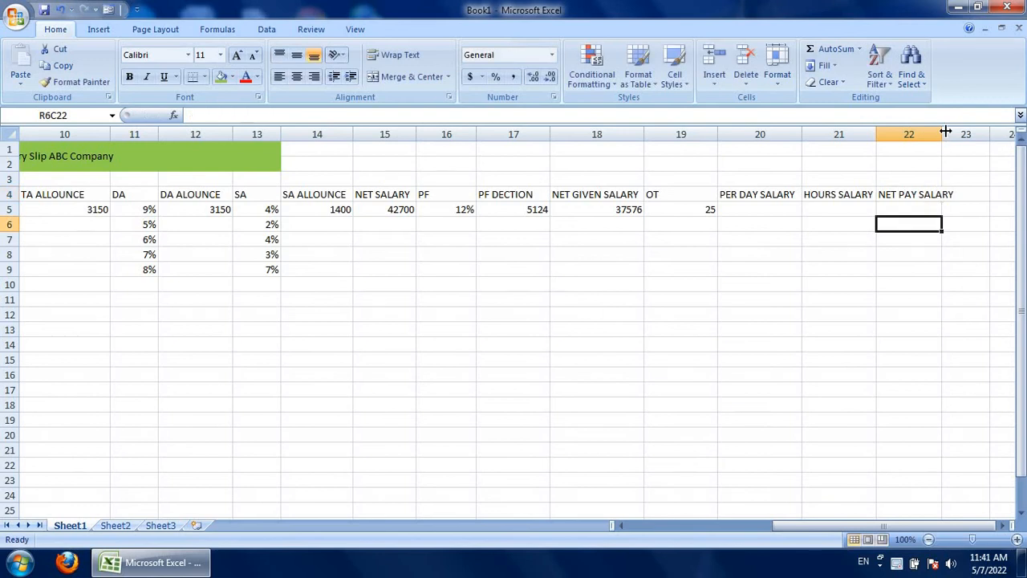
pyautogui.moveTo(942, 133); pyautogui.dragTo(963, 131)
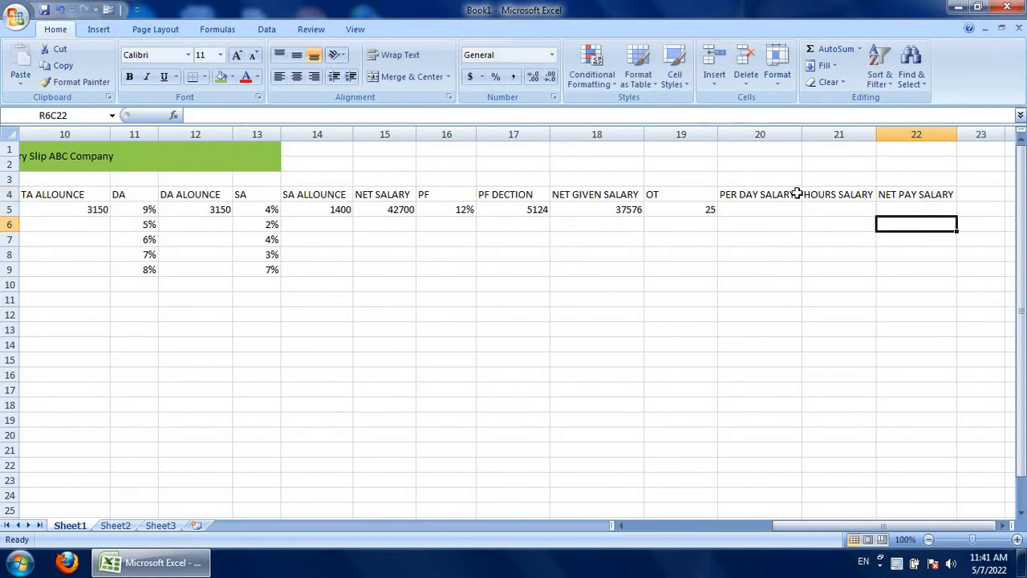
# Calculate the per day salary in R5C20 by dividing the civil engineer's basic salary in R5C8 by 30
pyautogui.click(752, 209)
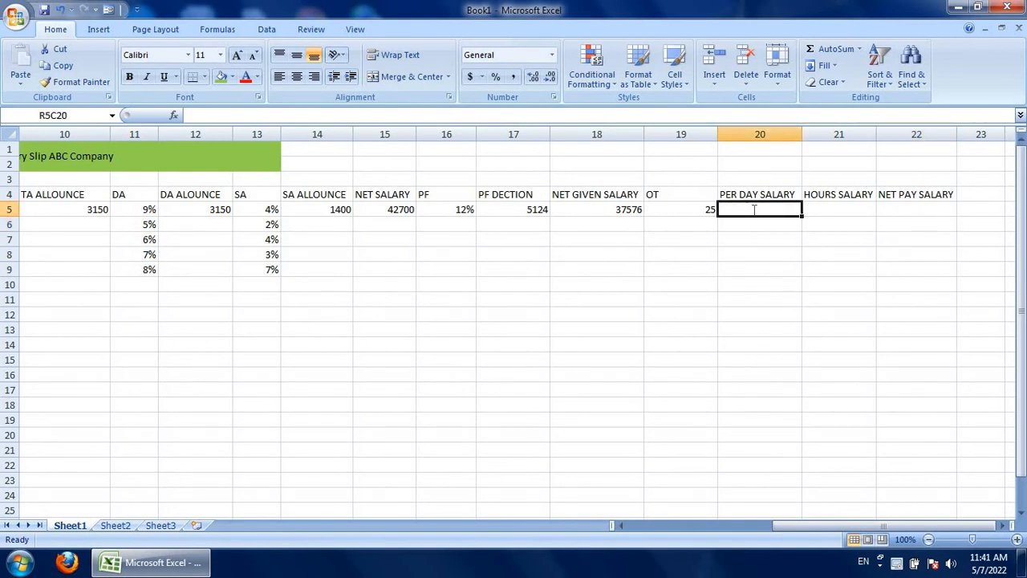
pyautogui.write('=')
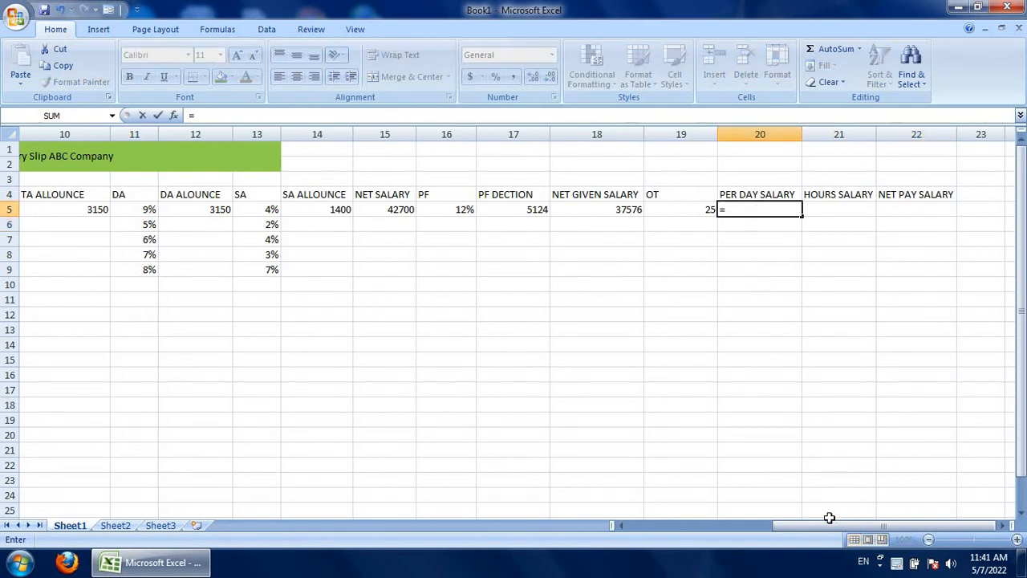
pyautogui.moveTo(836, 527); pyautogui.dragTo(637, 519)
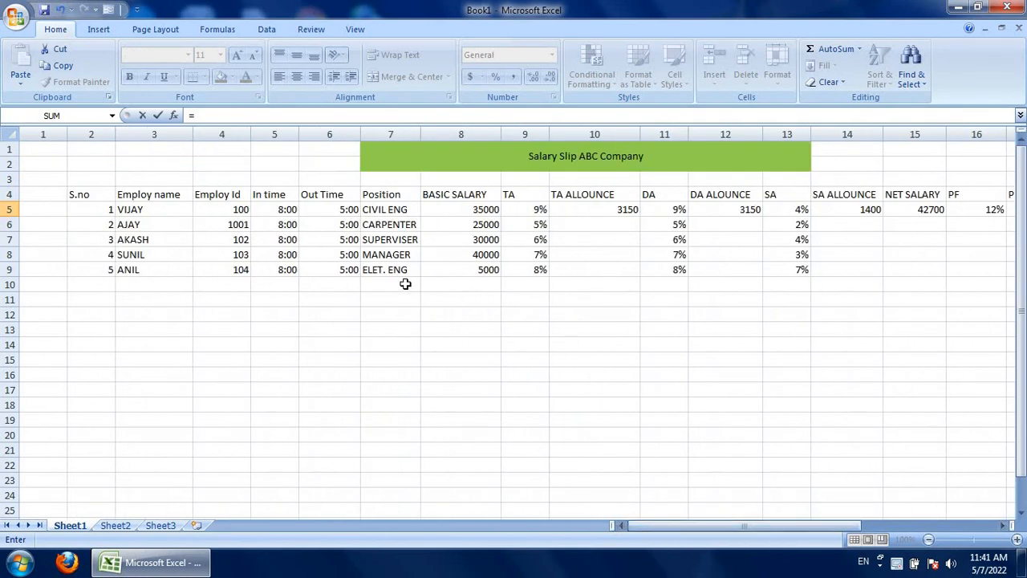
pyautogui.click(491, 210)
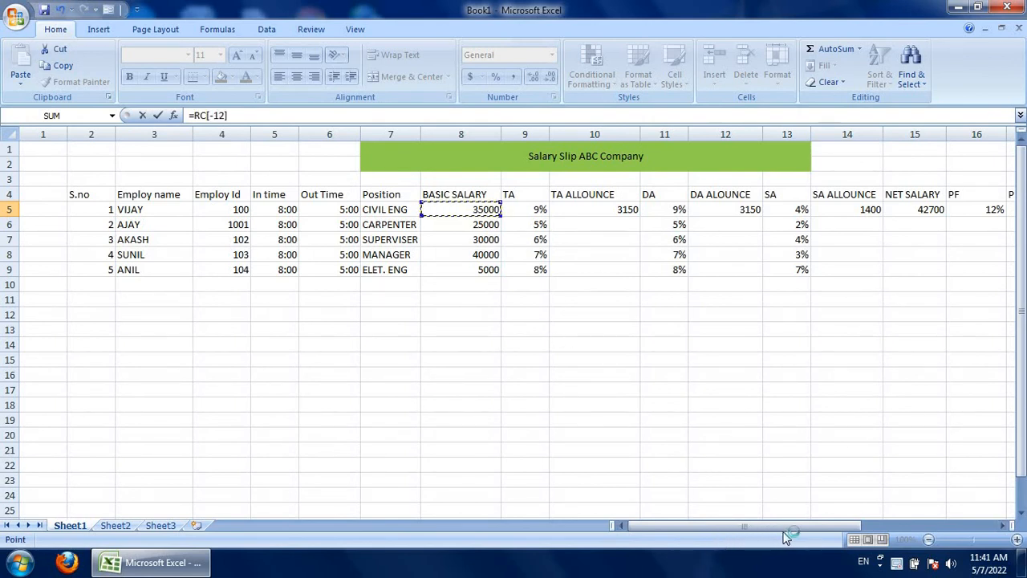
pyautogui.moveTo(781, 528); pyautogui.dragTo(900, 523)
pyautogui.write('/')
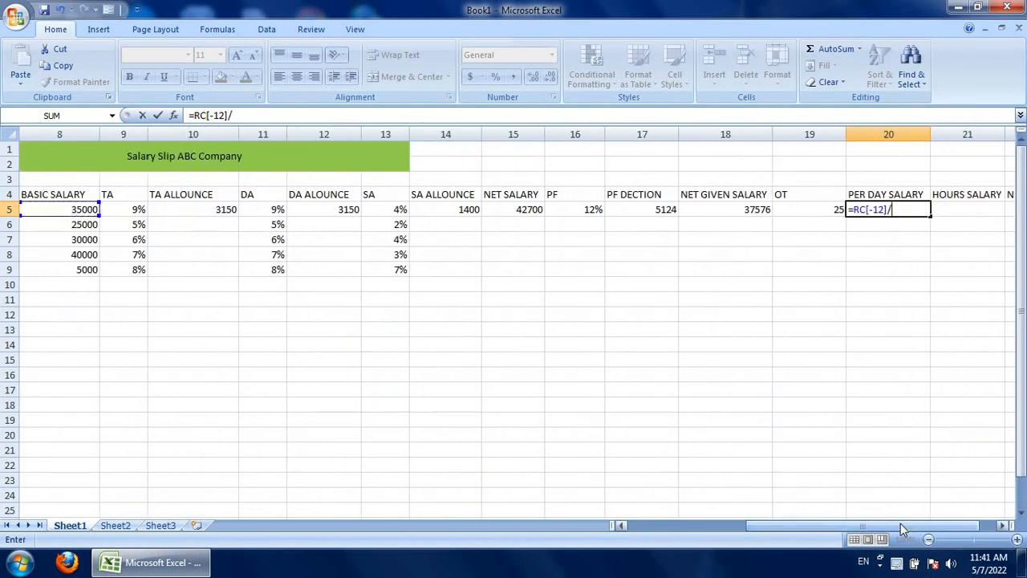
pyautogui.write('30')
pyautogui.press('Return')
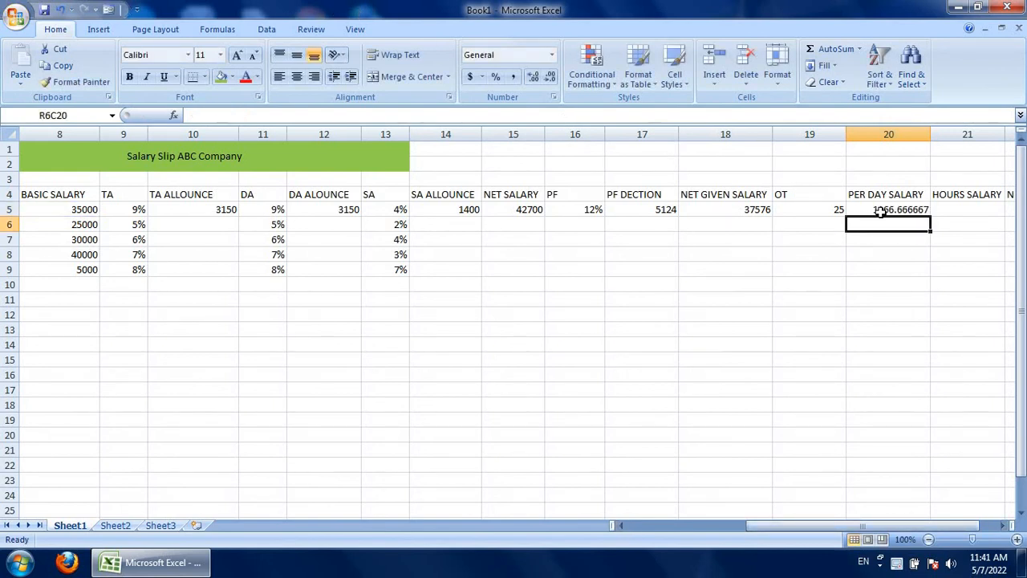
# Calculate the hourly salary in R5C21 by dividing the per day salary in R5C20 by 8
pyautogui.click(948, 213)
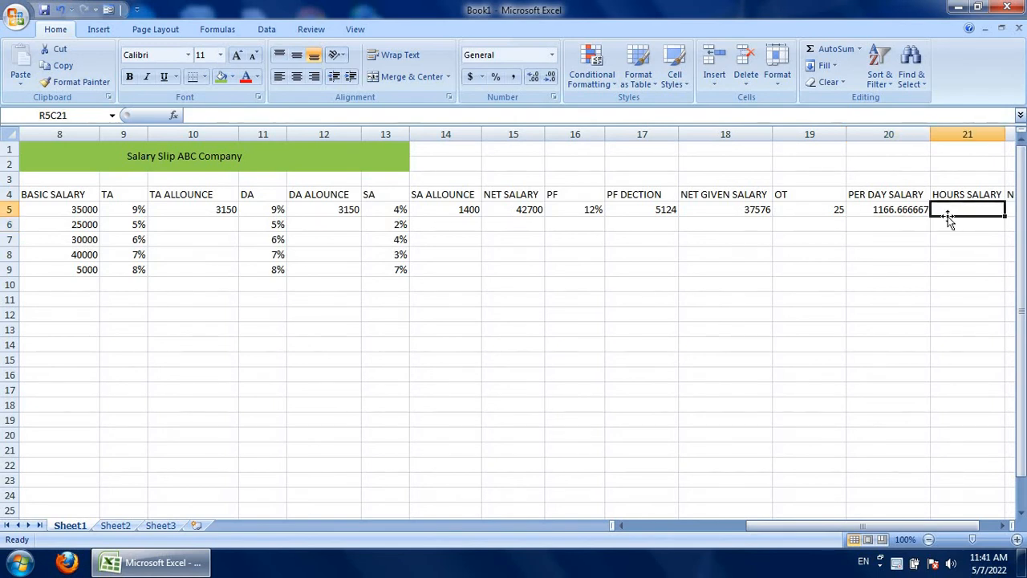
pyautogui.write('=')
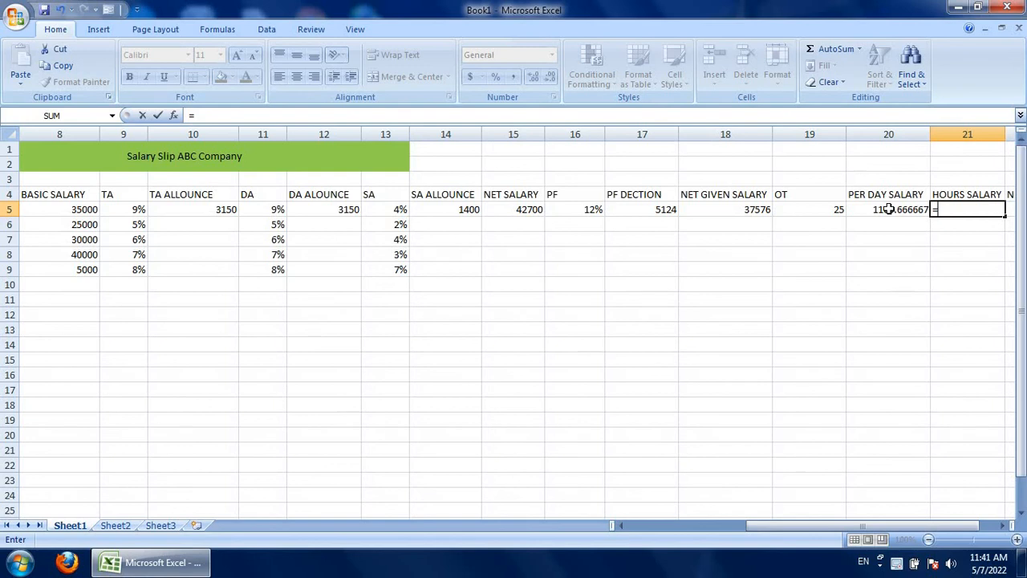
pyautogui.click(888, 209)
pyautogui.write('/')
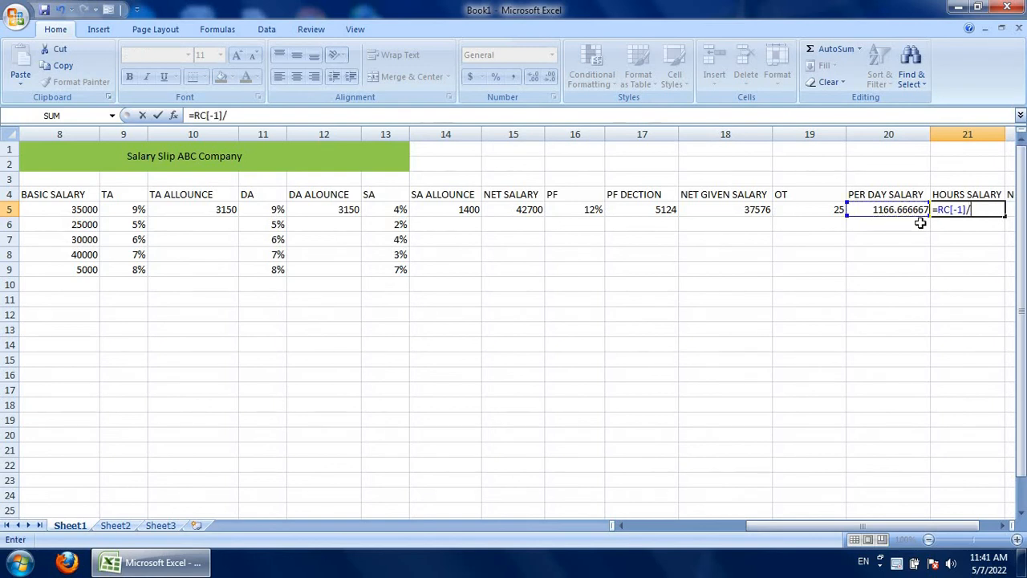
pyautogui.write('8')
pyautogui.press('Return')
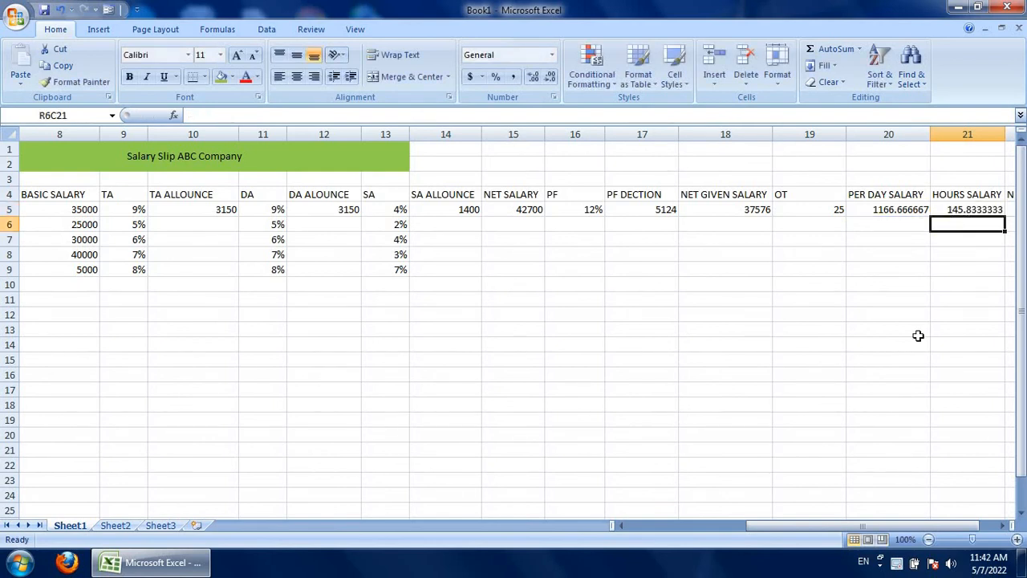
pyautogui.moveTo(877, 526); pyautogui.dragTo(895, 522)
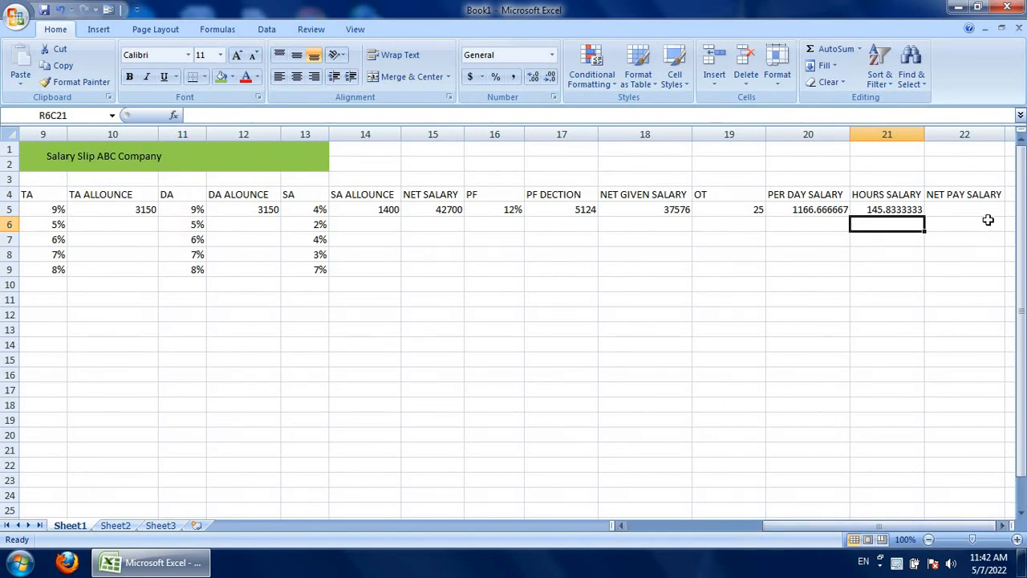
pyautogui.click(961, 210)
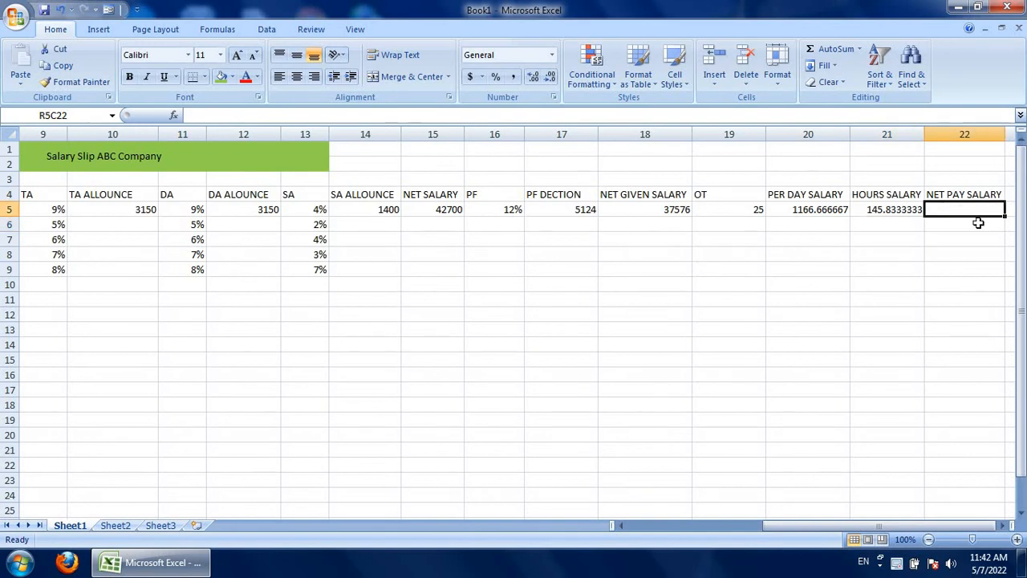
pyautogui.write('=')
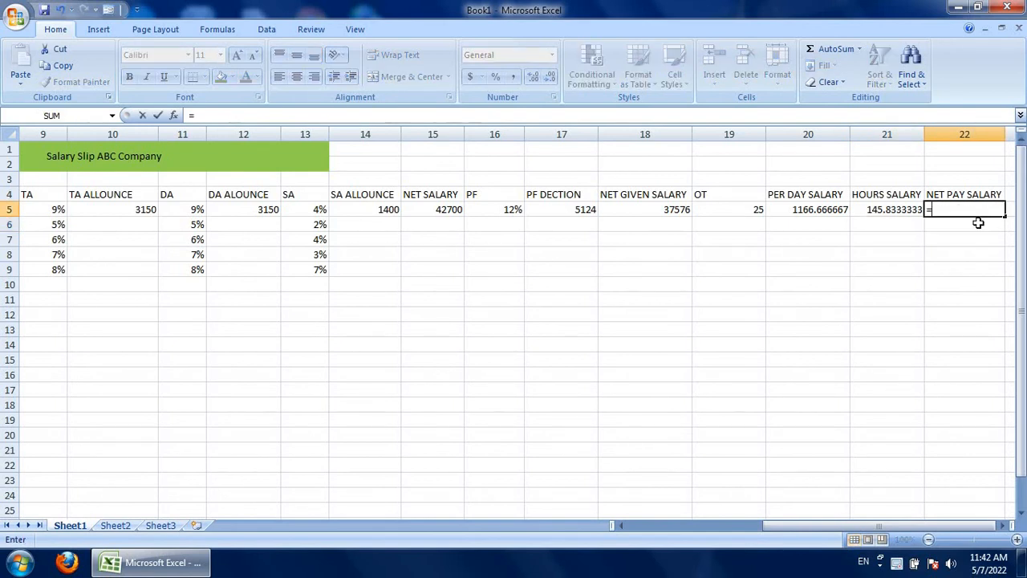
pyautogui.moveTo(933, 529); pyautogui.dragTo(654, 527)
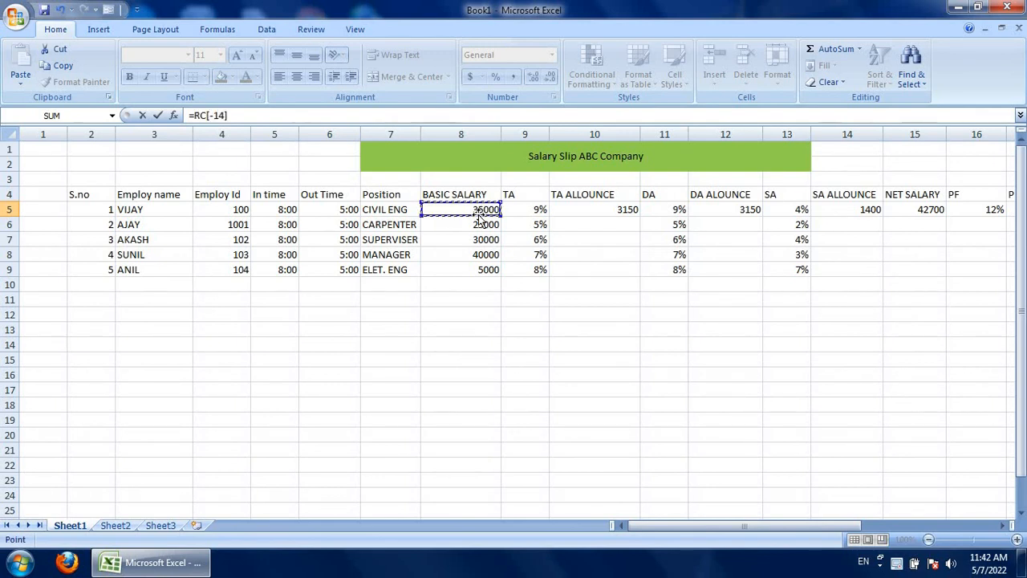
pyautogui.write('*')
pyautogui.moveTo(690, 526); pyautogui.dragTo(25, 570)
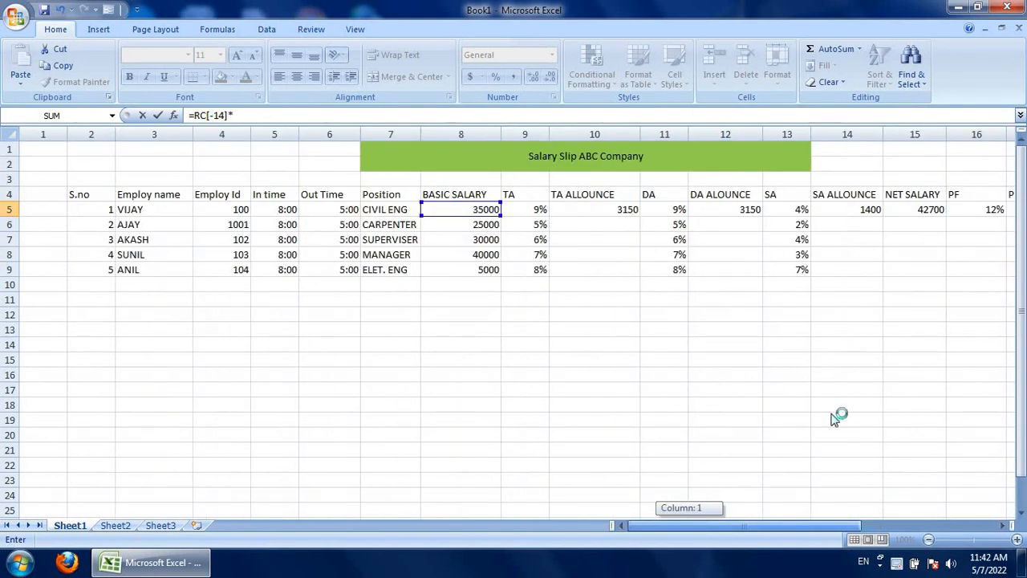
pyautogui.moveTo(834, 419); pyautogui.dragTo(1019, 417)
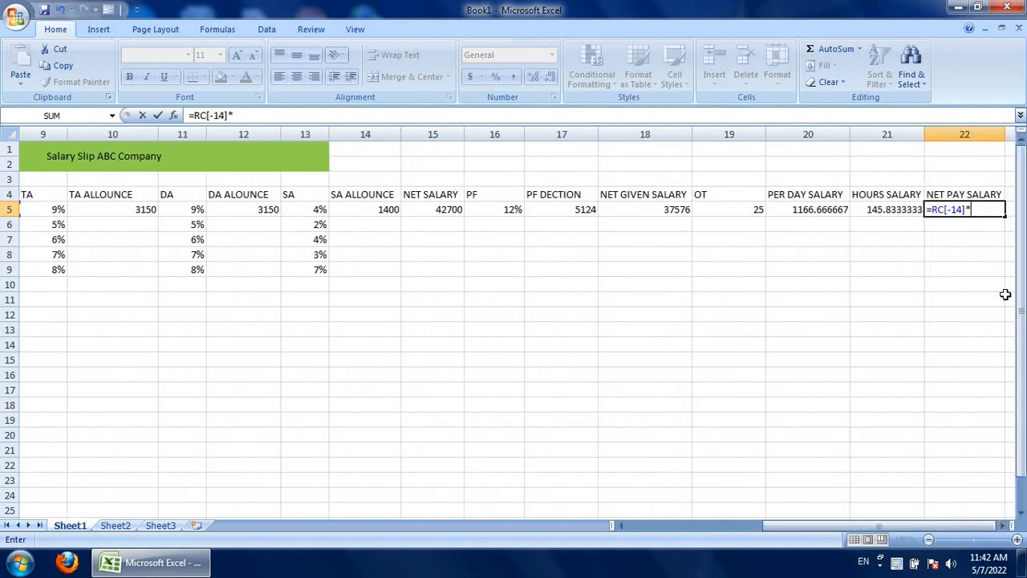
pyautogui.press('BackSpace')
pyautogui.press('BackSpace')
pyautogui.press('BackSpace')
pyautogui.press('BackSpace')
pyautogui.press('BackSpace')
pyautogui.press('BackSpace')
pyautogui.press('BackSpace')
pyautogui.press('BackSpace')
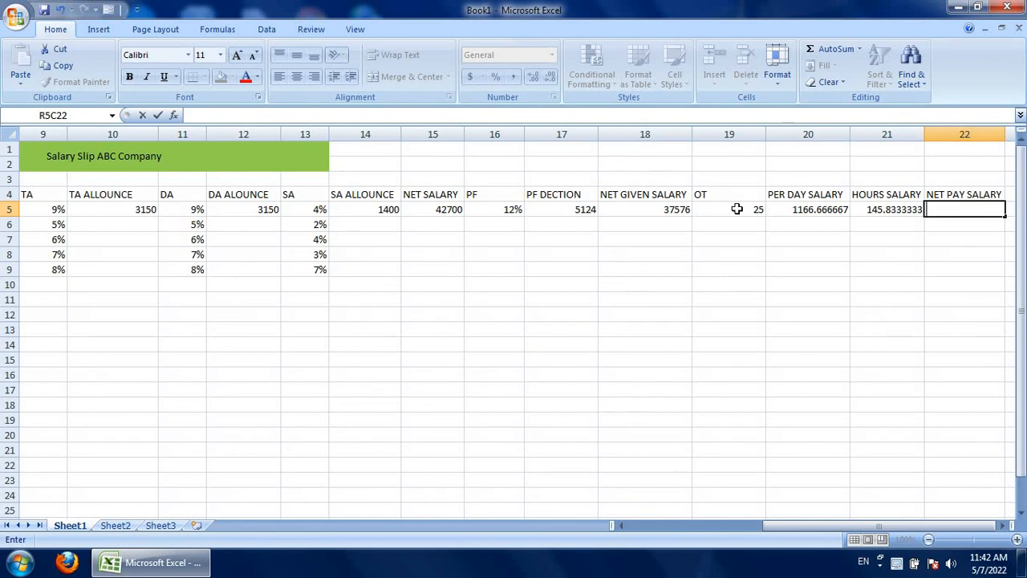
# Calculate the net pay salary in R5C22 by multiplying the OT value in R5C19 by the hourly salary in R5C21
pyautogui.write('=')
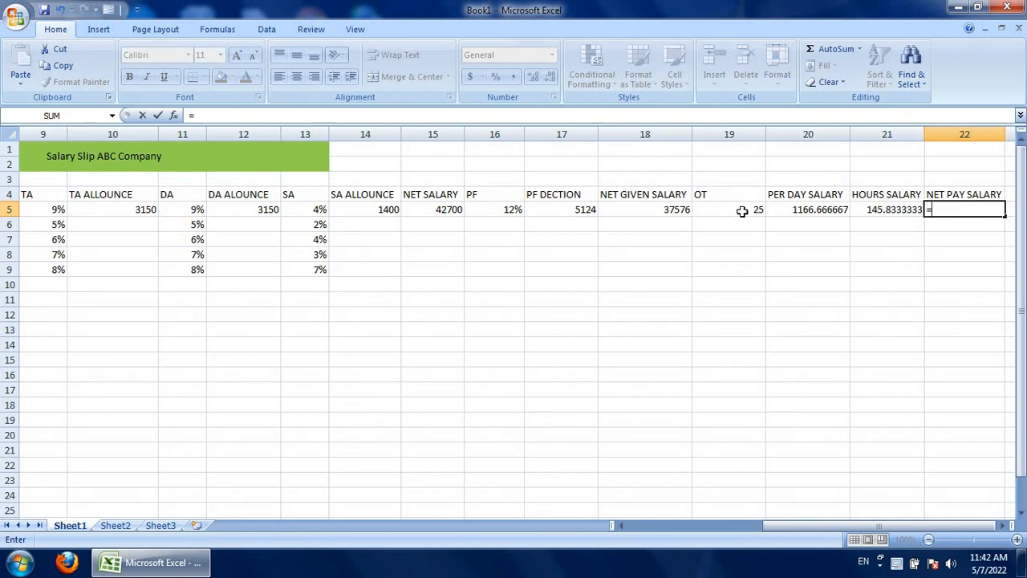
pyautogui.click(746, 210)
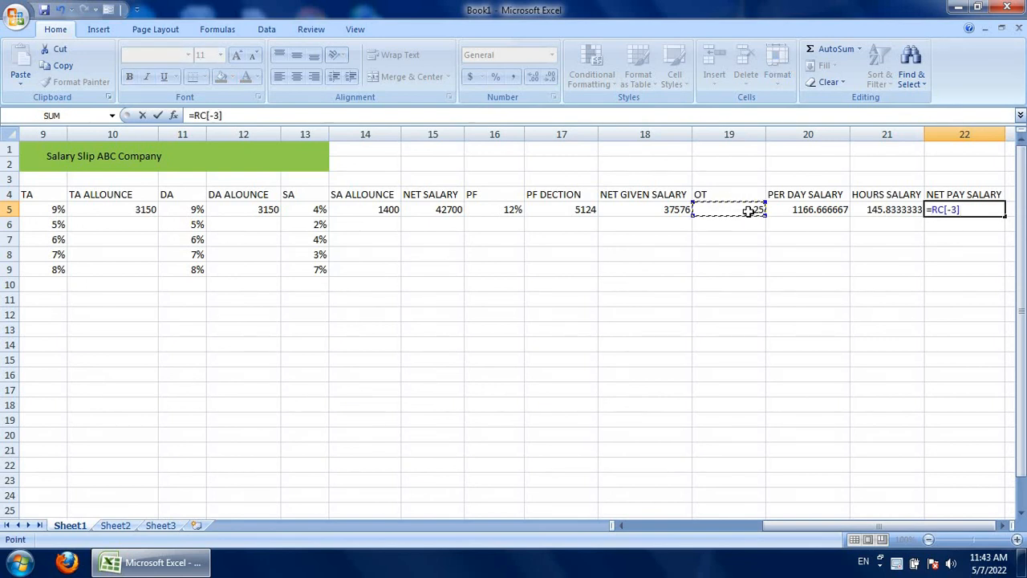
pyautogui.write('*')
pyautogui.click(886, 208)
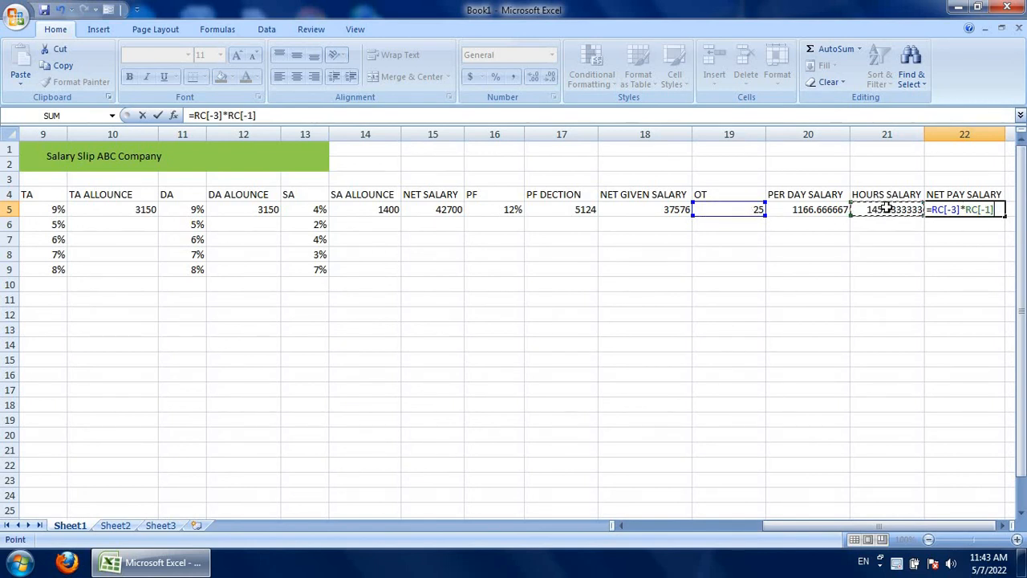
pyautogui.press('Return')
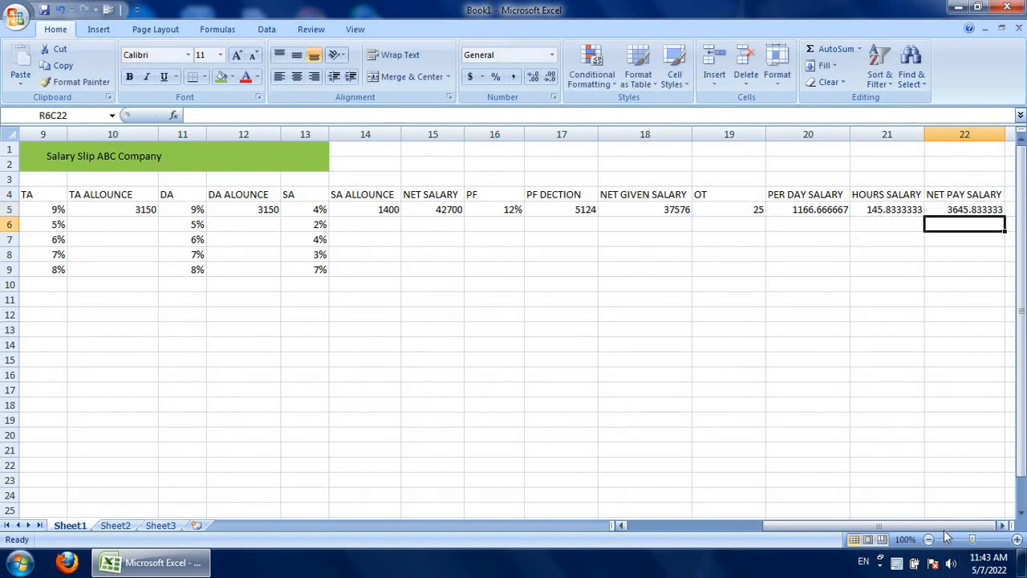
# Enter the header PAD SALARY in R4C23 and widen column 23 to fit it
pyautogui.moveTo(948, 526); pyautogui.dragTo(1003, 528)
pyautogui.click(1002, 526)
pyautogui.click(1002, 526)
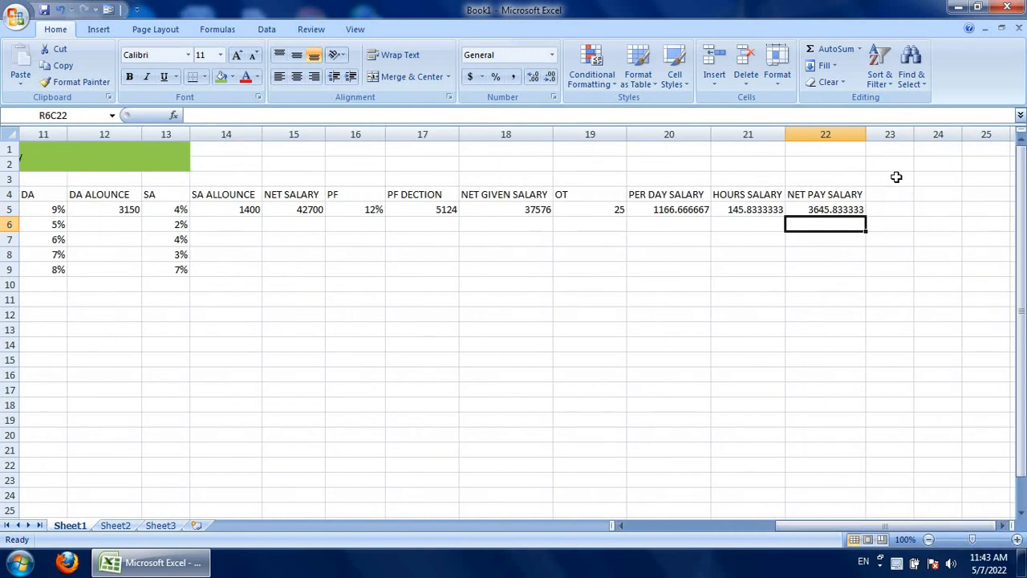
pyautogui.click(883, 194)
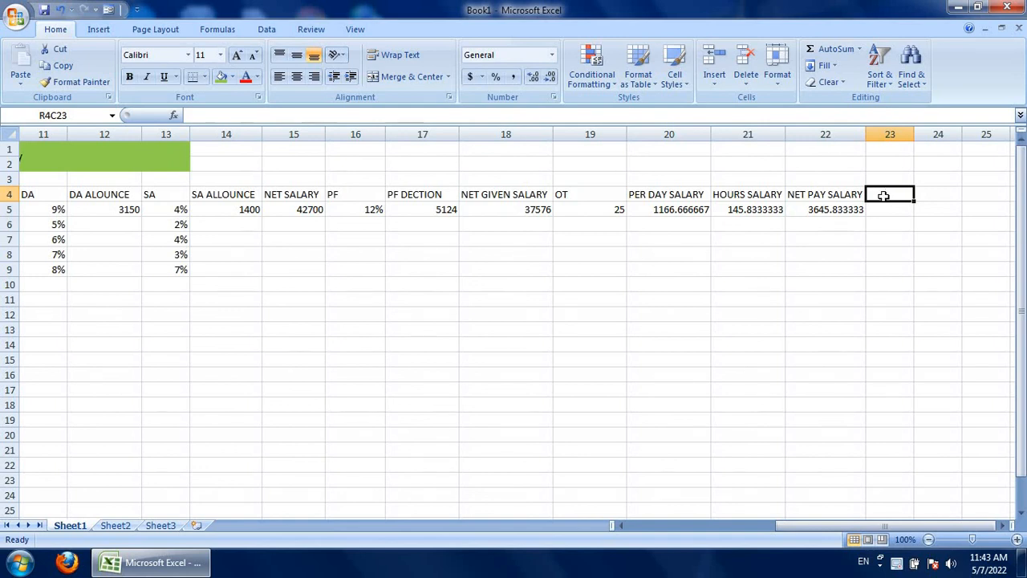
pyautogui.write('S')
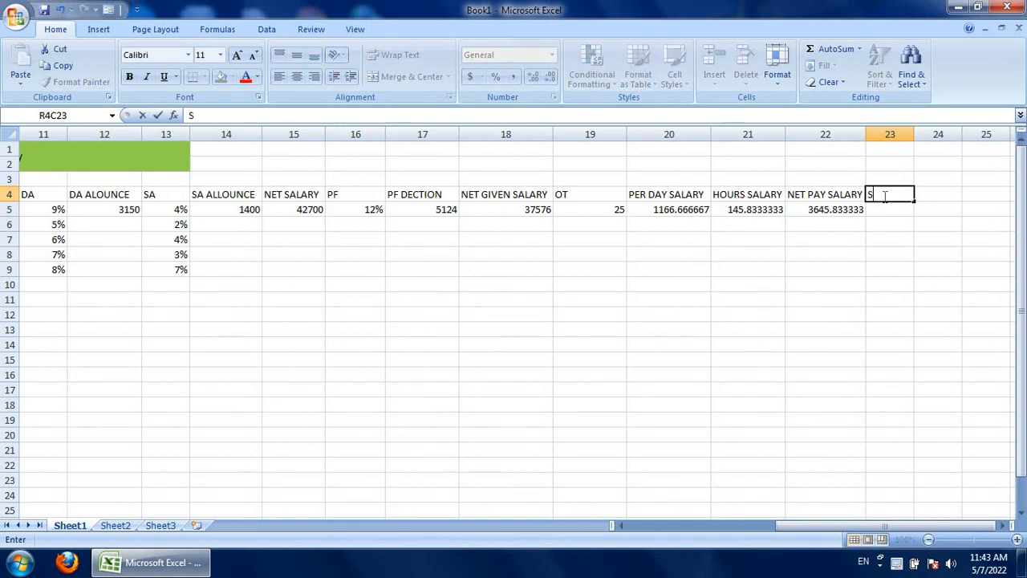
pyautogui.write('PAD SALARY')
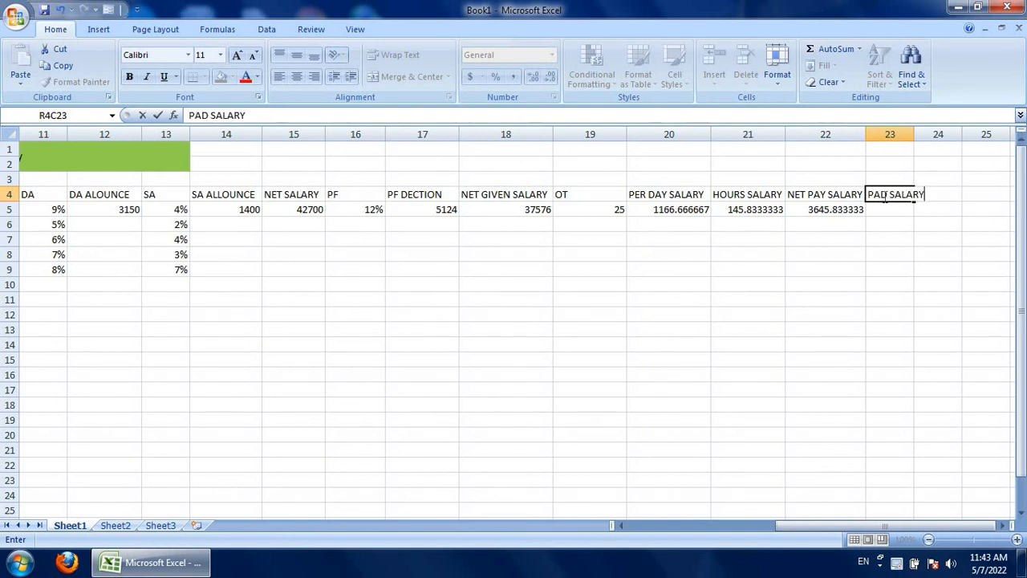
pyautogui.click(907, 240)
pyautogui.moveTo(914, 134); pyautogui.dragTo(938, 133)
# Calculate the pad salary in R5C23 by adding the net given salary in R5C18 and the net pay salary in R5C22
pyautogui.click(883, 213)
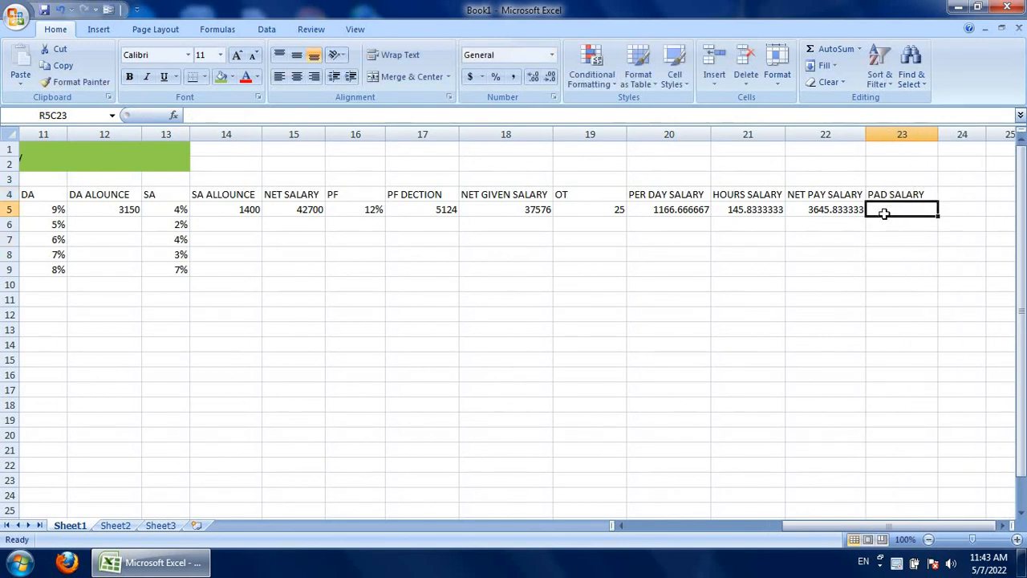
pyautogui.write('=')
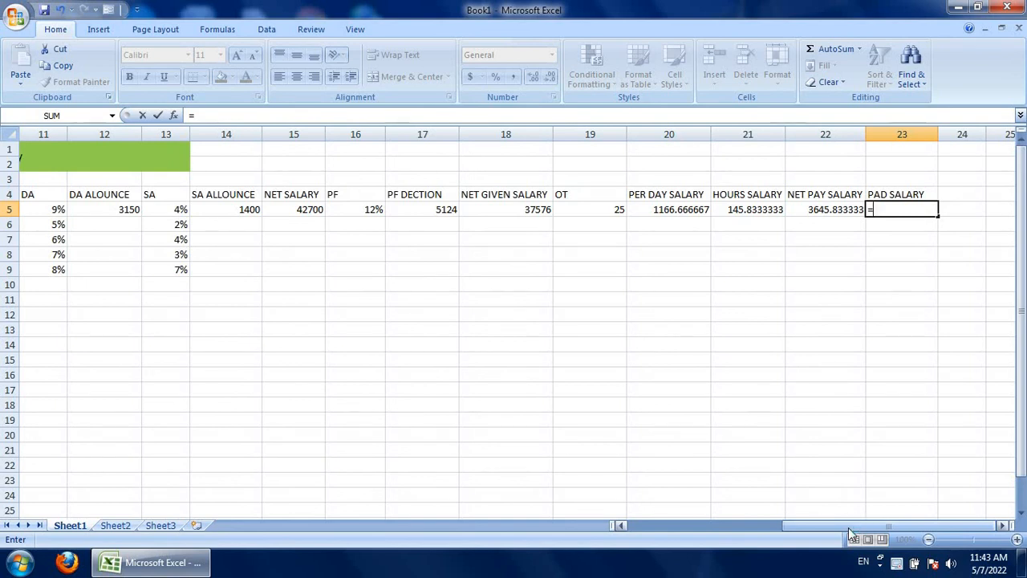
pyautogui.click(531, 211)
pyautogui.write('+')
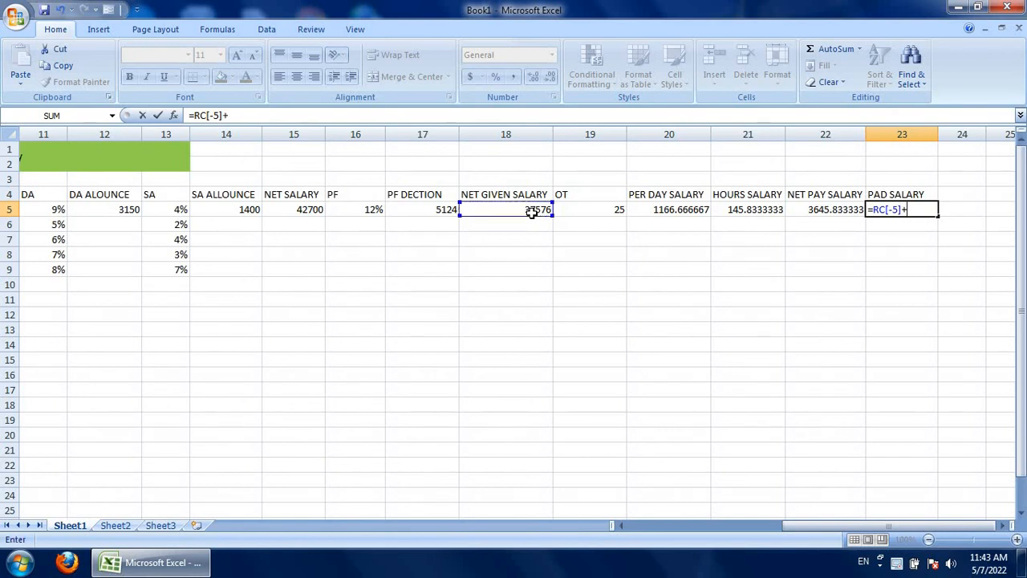
pyautogui.click(822, 212)
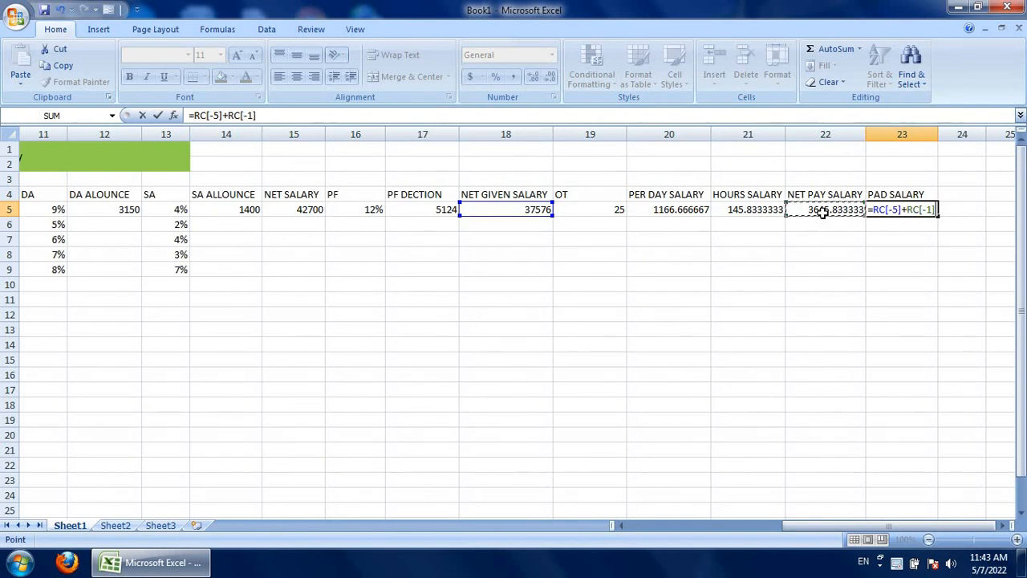
pyautogui.press('Return')
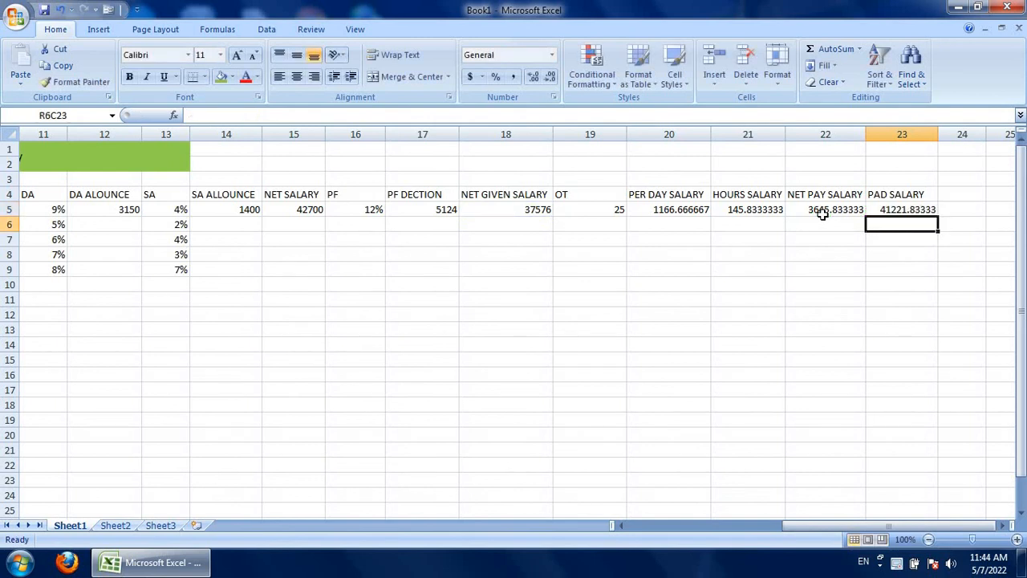